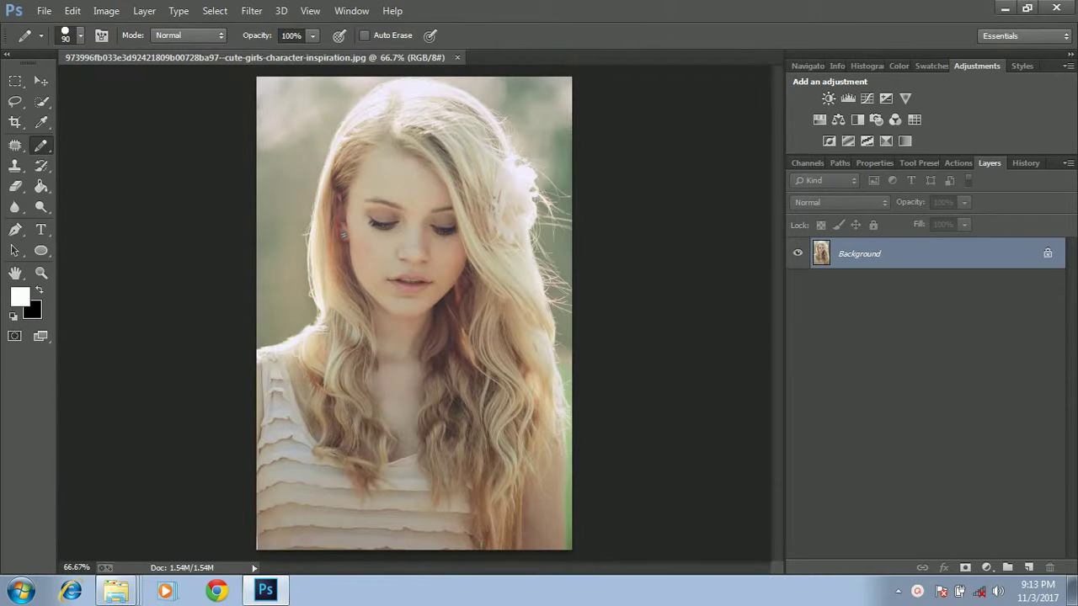
# Step: Duplicate the Background layer and open the Oil Paint filter on the copy
pyautogui.hotkey('ctrl', 'j')
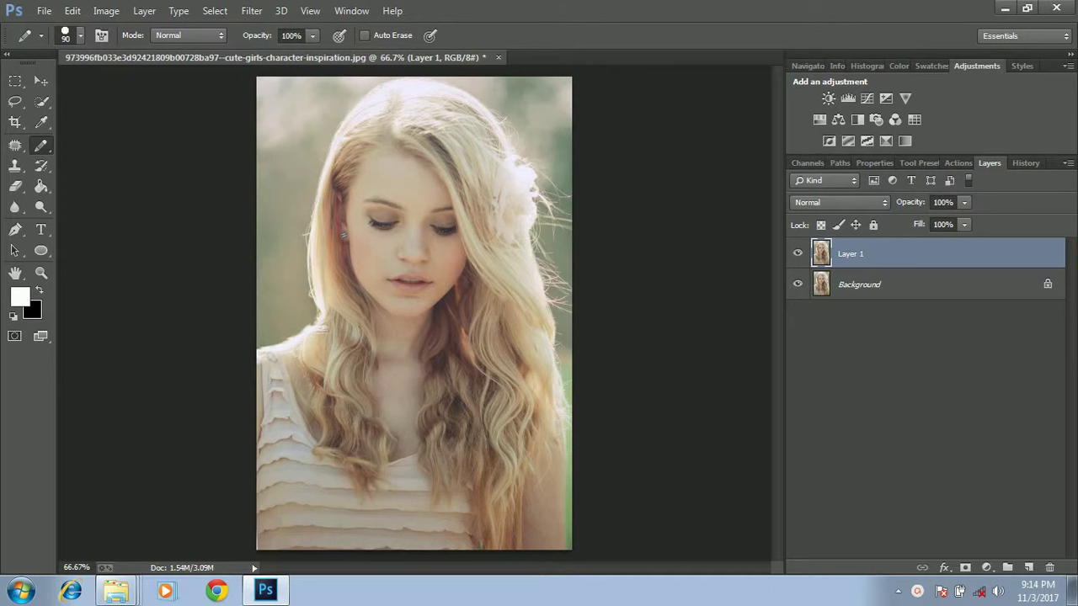
pyautogui.click(251, 10)
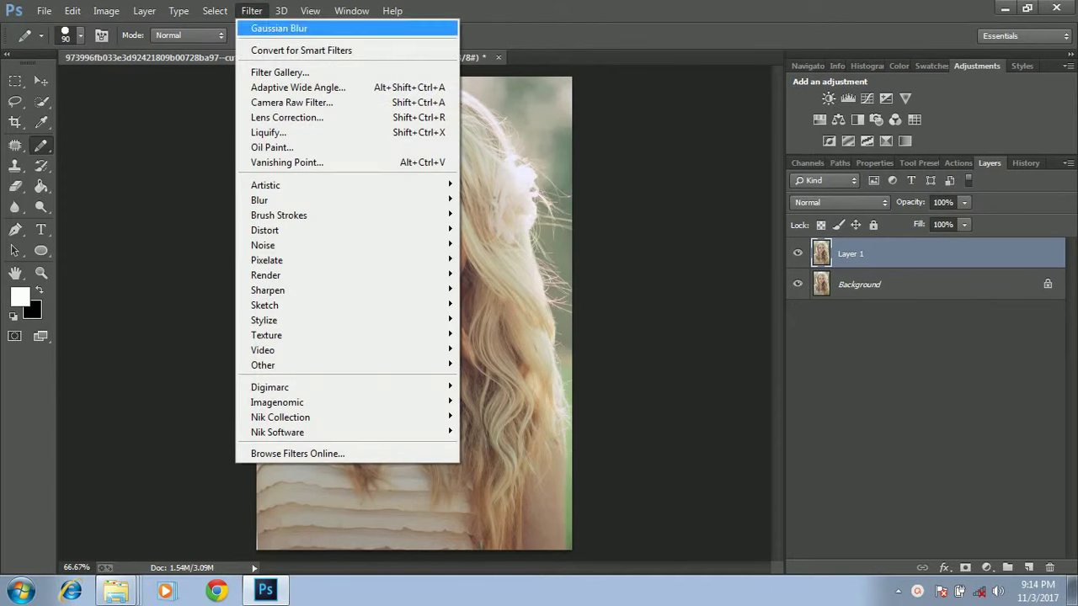
pyautogui.click(272, 147)
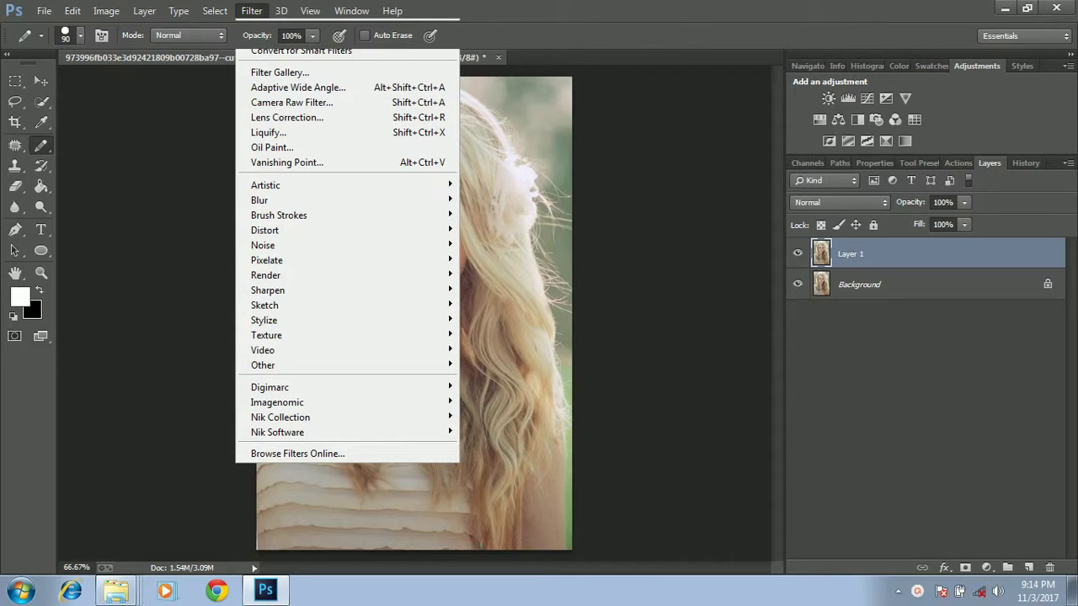
pyautogui.click(272, 148)
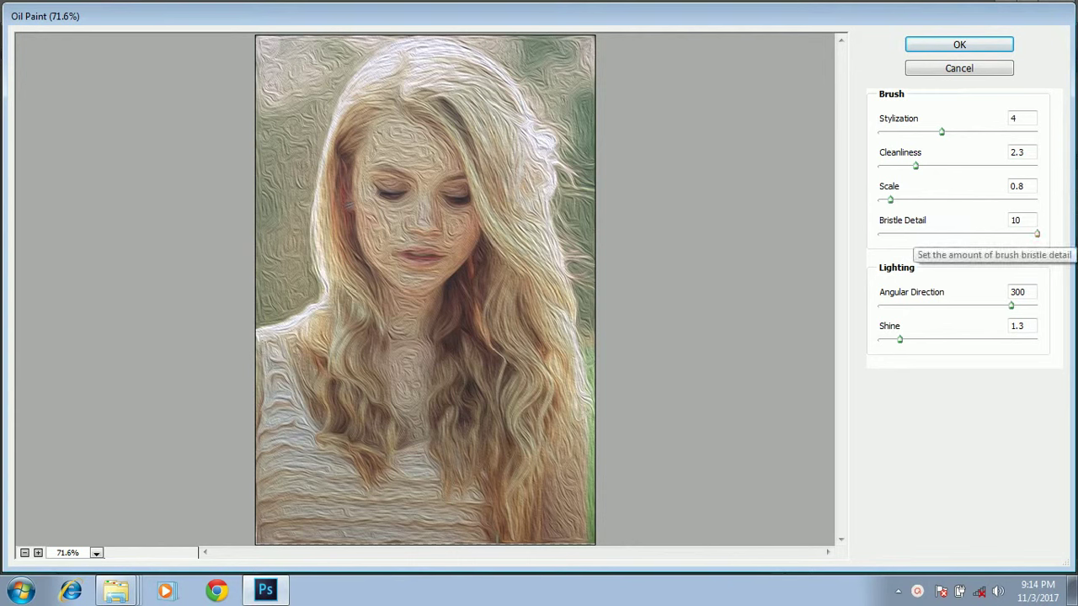
# Step: Preview the oil paint effect at lower Bristle Detail values and set Bristle Detail back to 10
pyautogui.moveTo(1037, 234); pyautogui.dragTo(974, 234)
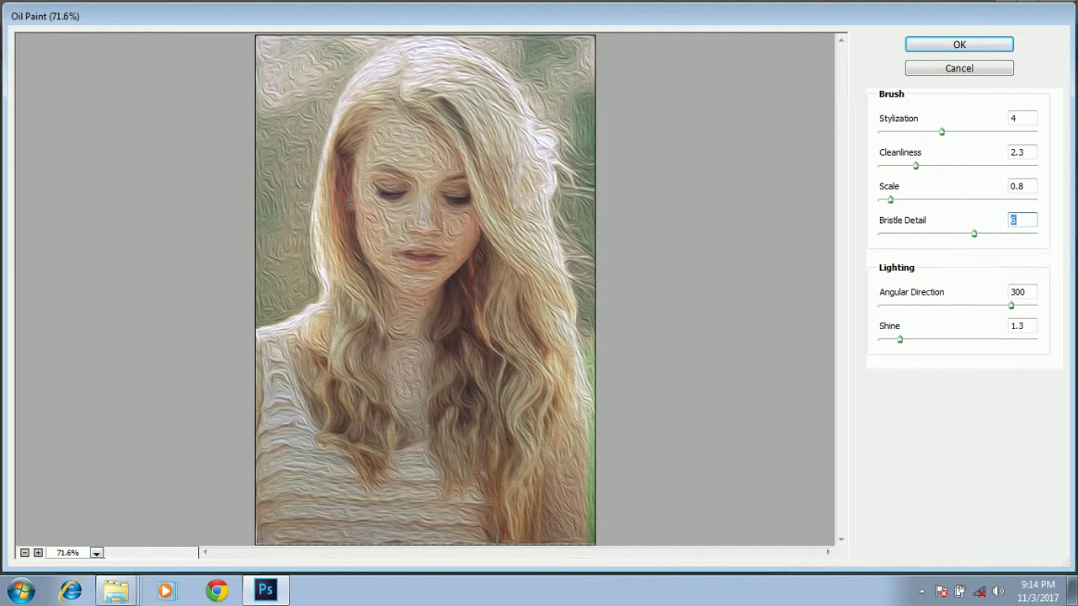
pyautogui.moveTo(974, 234); pyautogui.dragTo(881, 233)
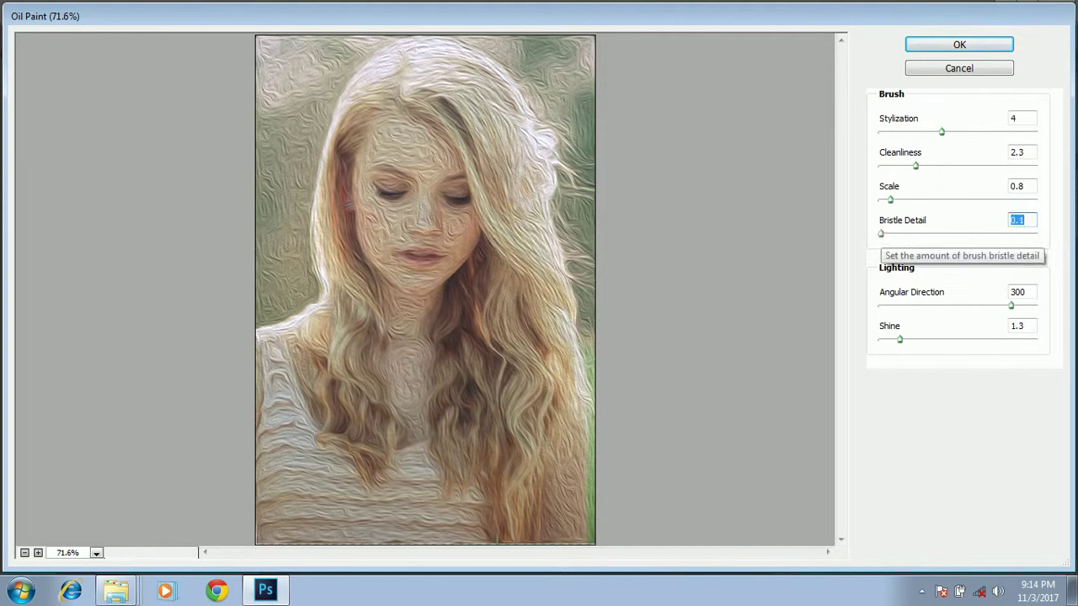
pyautogui.press('Up')
pyautogui.press('Up')
pyautogui.press('Up')
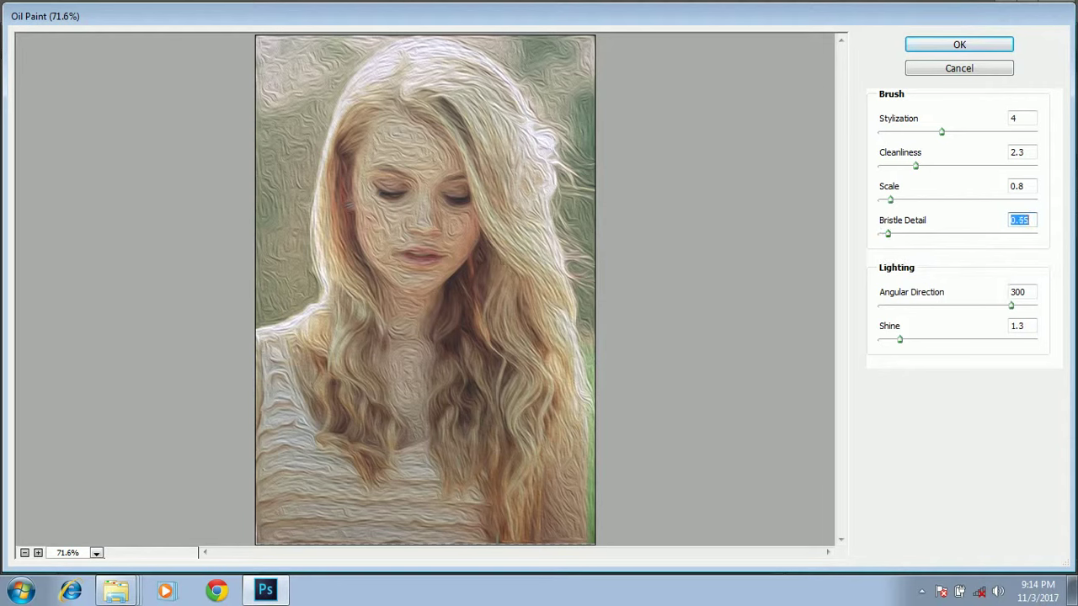
pyautogui.write('2.75')
pyautogui.moveTo(923, 235); pyautogui.dragTo(941, 234)
pyautogui.write('5.15')
pyautogui.moveTo(976, 234); pyautogui.dragTo(1037, 235)
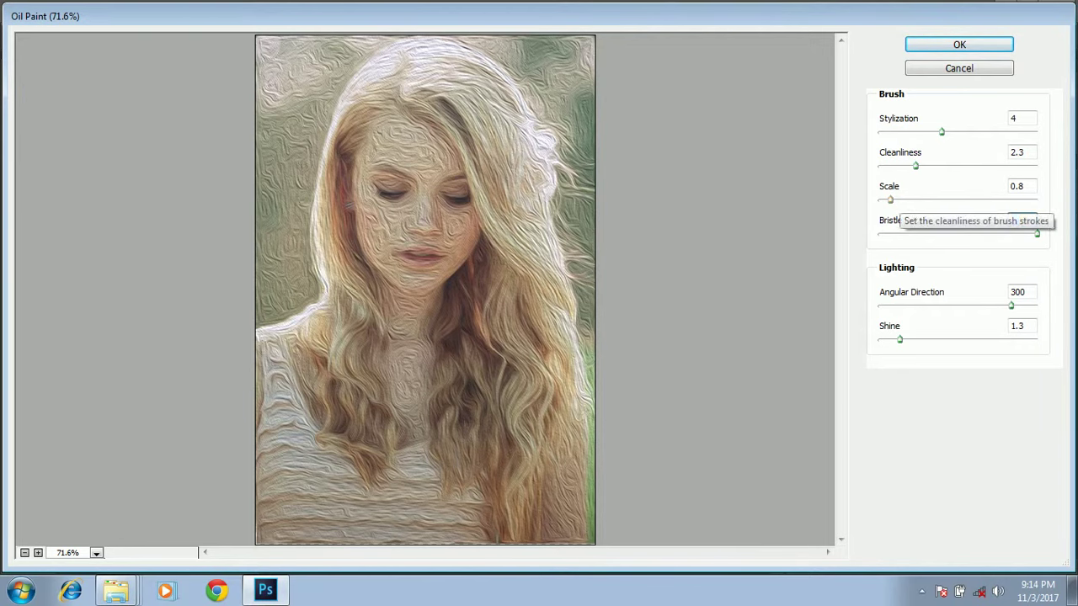
# Step: Set the oil paint brush Scale to 10 and Cleanliness to 4.75
pyautogui.moveTo(890, 201); pyautogui.dragTo(977, 201)
pyautogui.hotkey('shift', 'Up')
pyautogui.hotkey('shift', 'Up')
pyautogui.hotkey('shift', 'Up')
pyautogui.hotkey('shift', 'Up')
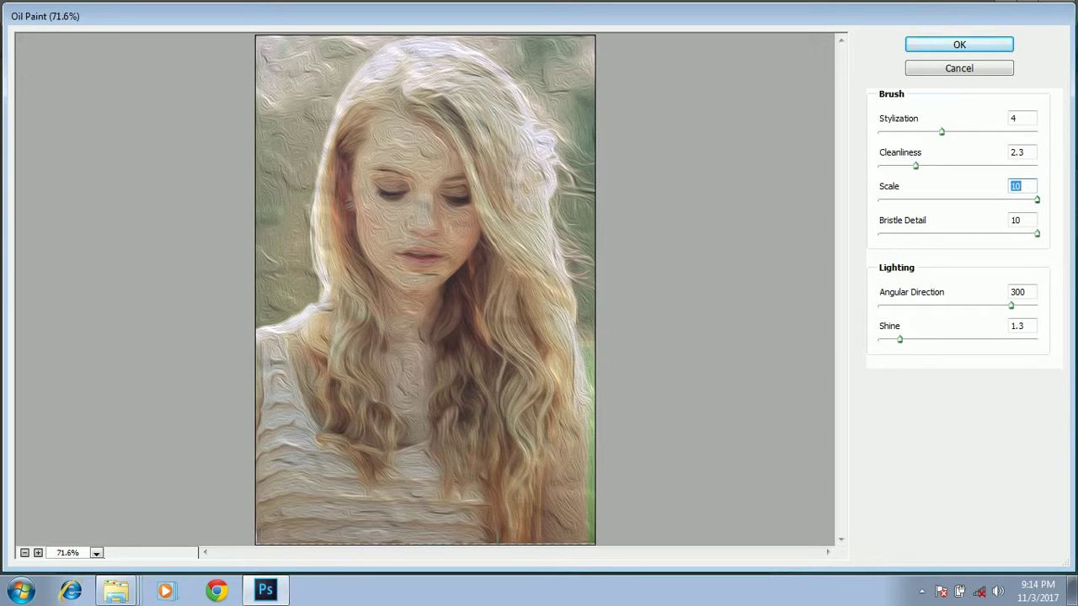
pyautogui.moveTo(916, 166); pyautogui.dragTo(954, 166)
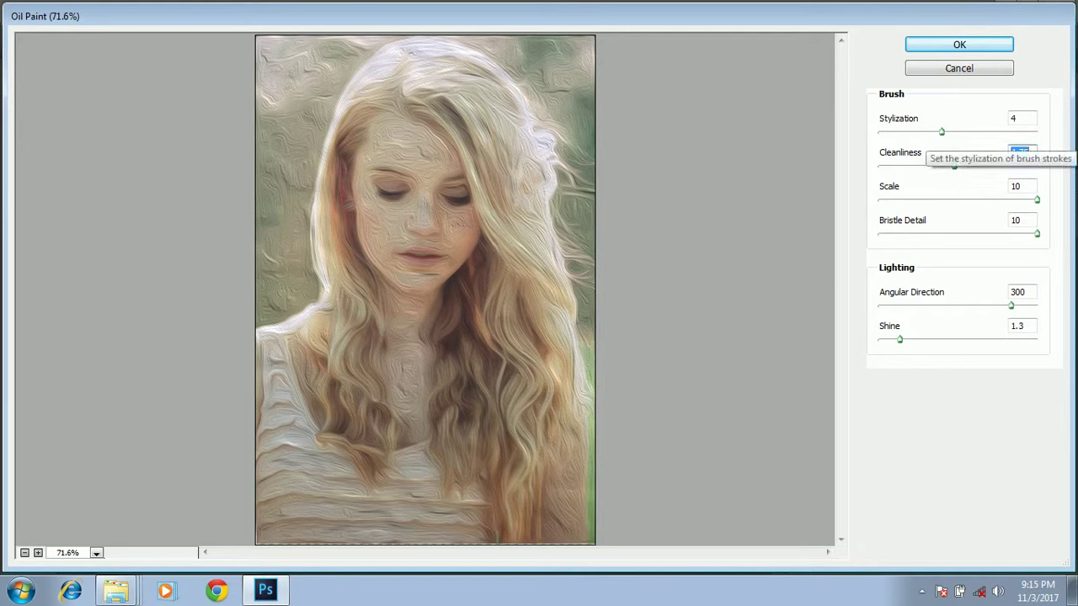
# Step: Set the oil paint brush Stylization to 9.16
pyautogui.moveTo(941, 132); pyautogui.dragTo(965, 132)
pyautogui.press('Up')
pyautogui.press('Up')
pyautogui.press('Up')
pyautogui.press('Up')
pyautogui.press('Up')
pyautogui.press('Up')
pyautogui.press('Up')
pyautogui.press('Up')
pyautogui.press('Up')
pyautogui.press('Up')
pyautogui.press('Up')
pyautogui.press('Up')
pyautogui.press('Up')
pyautogui.press('Up')
pyautogui.press('Up')
pyautogui.press('Up')
pyautogui.press('Up')
pyautogui.press('Up')
pyautogui.press('Up')
pyautogui.press('Up')
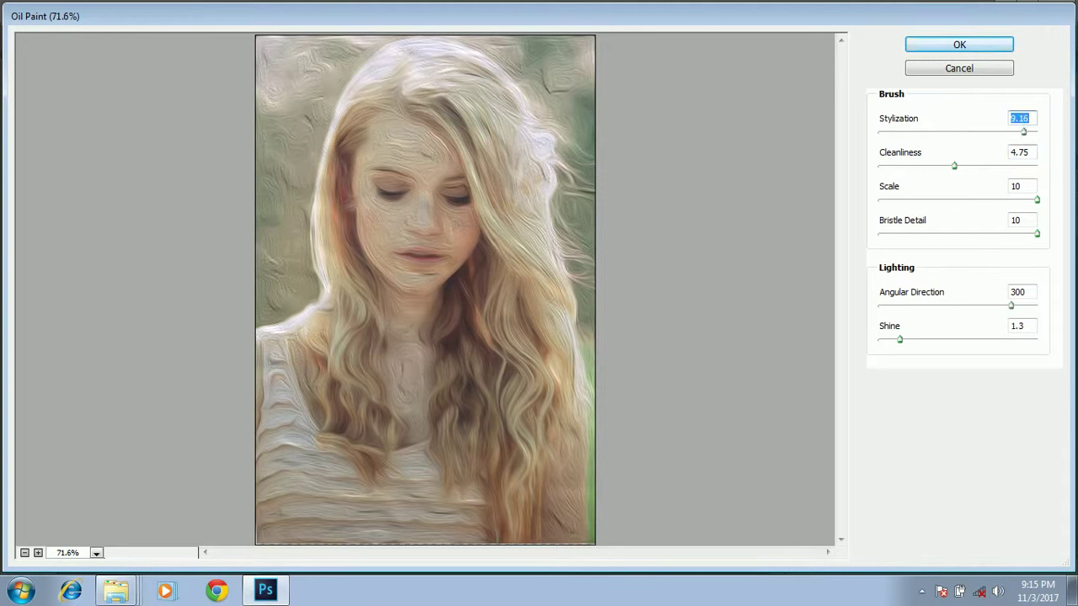
# Step: Set the oil paint lighting's Angular Direction to 298.8
pyautogui.moveTo(1011, 304)
pyautogui.mouseDown()
pyautogui.moveTo(948, 305)
pyautogui.moveTo(1011, 306)
pyautogui.mouseUp()
pyautogui.press('Up')
pyautogui.press('Up')
pyautogui.press('Up')
pyautogui.press('Up')
pyautogui.press('Up')
pyautogui.press('Up')
pyautogui.press('Up')
pyautogui.press('Up')
pyautogui.press('Up')
pyautogui.press('Up')
pyautogui.press('Up')
pyautogui.press('Up')
pyautogui.press('Up')
pyautogui.press('Up')
pyautogui.press('Up')
pyautogui.press('Up')
pyautogui.press('Up')
pyautogui.press('Up')
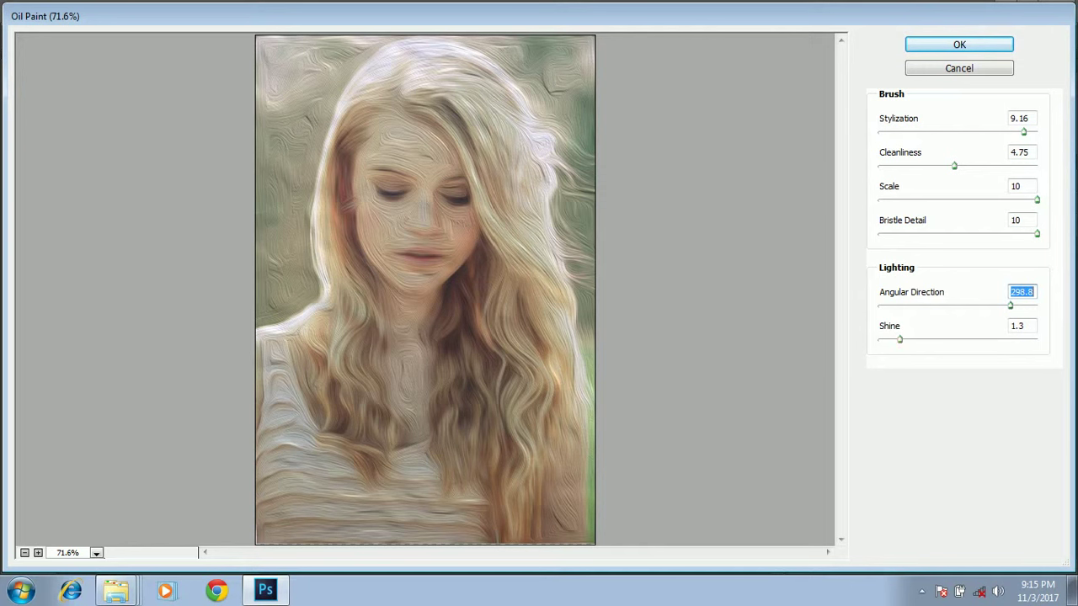
# Step: Try the oil paint lighting with Shine raised to 3.6
pyautogui.press('Tab')
pyautogui.press('Up')
pyautogui.press('Up')
pyautogui.press('Up')
pyautogui.press('Up')
pyautogui.press('Up')
pyautogui.press('Up')
pyautogui.press('Up')
pyautogui.press('Up')
pyautogui.press('Up')
pyautogui.press('Up')
pyautogui.press('Up')
pyautogui.press('Up')
pyautogui.press('Up')
pyautogui.press('Up')
pyautogui.press('Up')
pyautogui.press('Up')
pyautogui.press('Up')
pyautogui.press('Up')
pyautogui.press('Up')
pyautogui.press('Up')
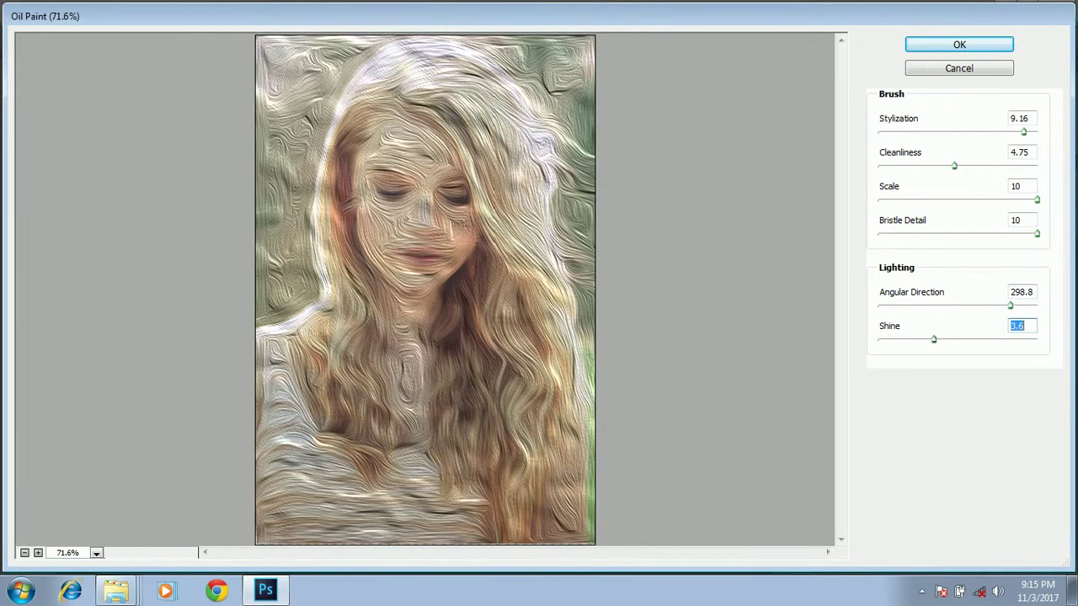
# Step: Lower the lighting Shine to 1.2 and apply the Oil Paint filter to Layer 1
pyautogui.press('Down')
pyautogui.press('Down')
pyautogui.press('Down')
pyautogui.press('Down')
pyautogui.press('Down')
pyautogui.press('Down')
pyautogui.press('Down')
pyautogui.press('Down')
pyautogui.press('Down')
pyautogui.press('Down')
pyautogui.press('Down')
pyautogui.press('Down')
pyautogui.press('Down')
pyautogui.press('Down')
pyautogui.press('Down')
pyautogui.press('Down')
pyautogui.press('Down')
pyautogui.press('Down')
pyautogui.press('Down')
pyautogui.press('Down')
pyautogui.moveTo(894, 339)
pyautogui.mouseDown()
pyautogui.moveTo(878, 340)
pyautogui.moveTo(891, 339)
pyautogui.mouseUp()
pyautogui.press('Up')
pyautogui.press('Up')
pyautogui.press('Up')
pyautogui.press('Up')
pyautogui.press('Up')
pyautogui.press('Up')
pyautogui.press('Up')
pyautogui.press('Up')
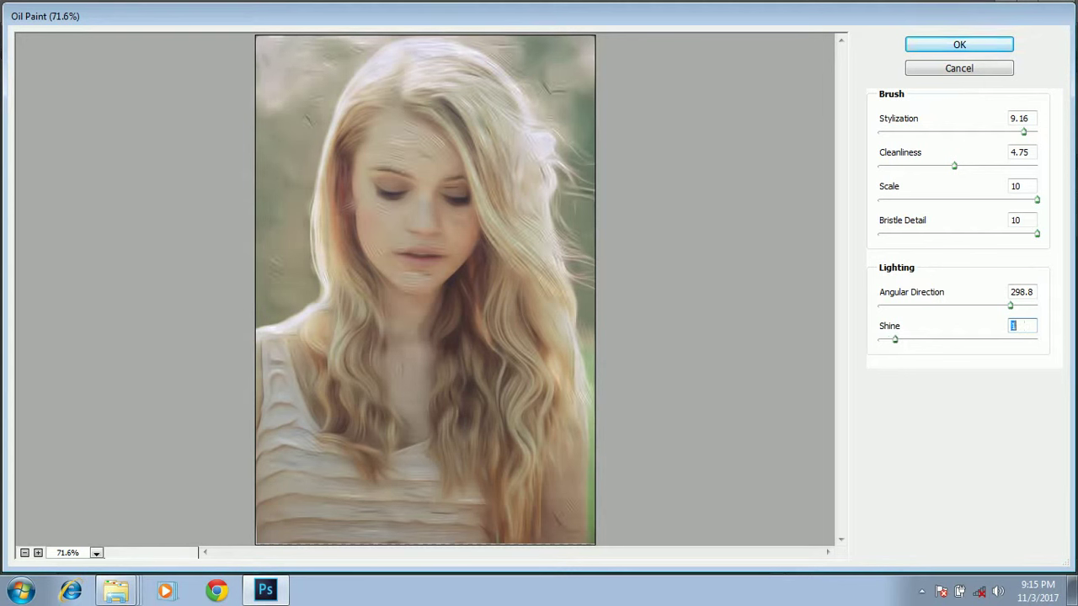
pyautogui.press('Down')
pyautogui.press('Down')
pyautogui.press('Down')
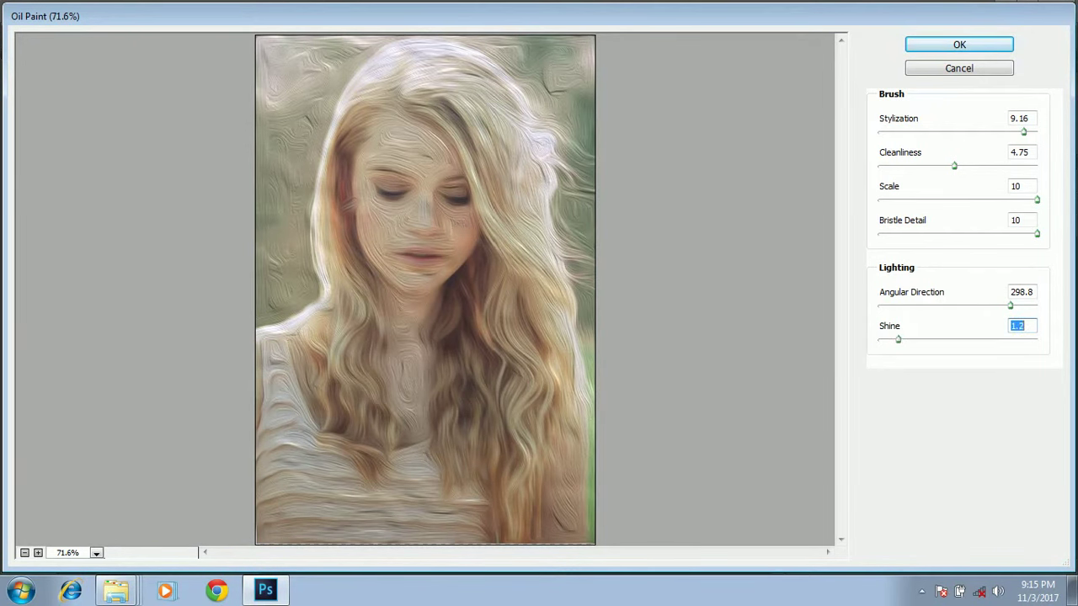
pyautogui.click(959, 45)
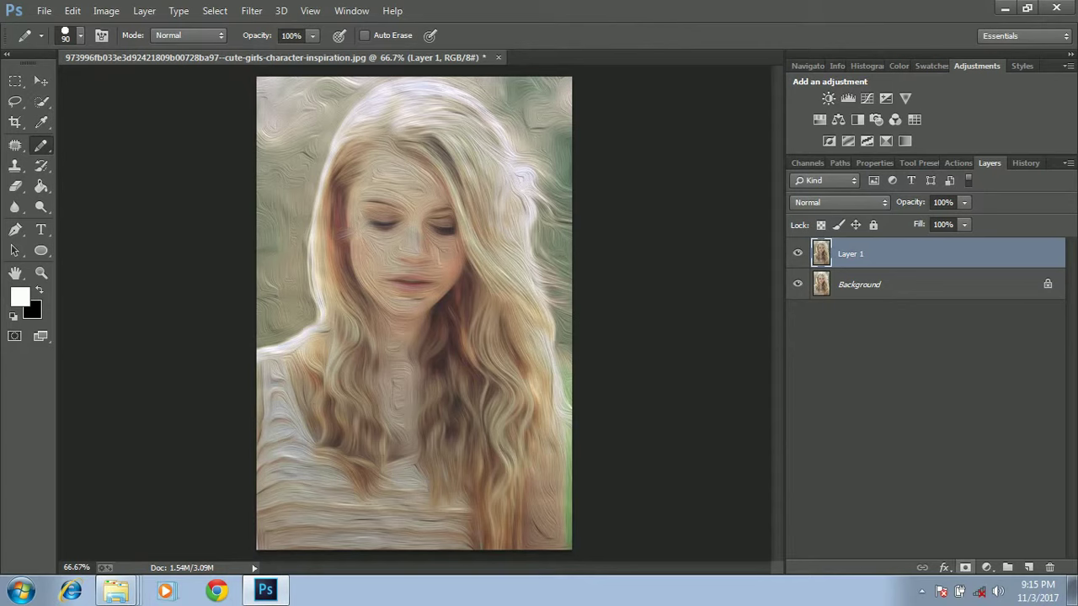
# Step: Add a layer mask to Layer 1 and make black the foreground color
pyautogui.click(965, 568)
pyautogui.press('x')
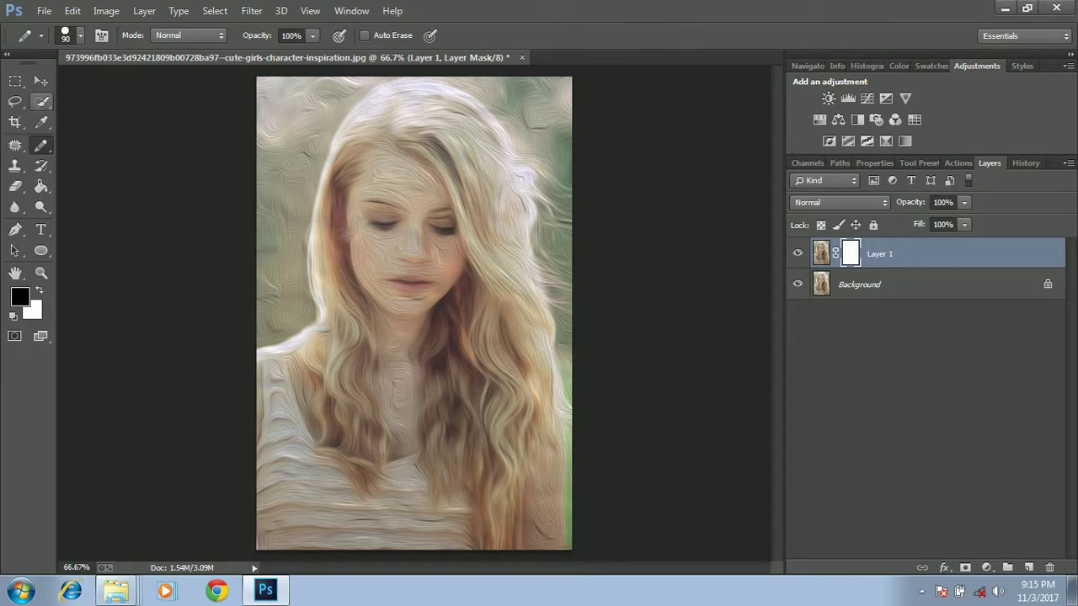
pyautogui.click(41, 101)
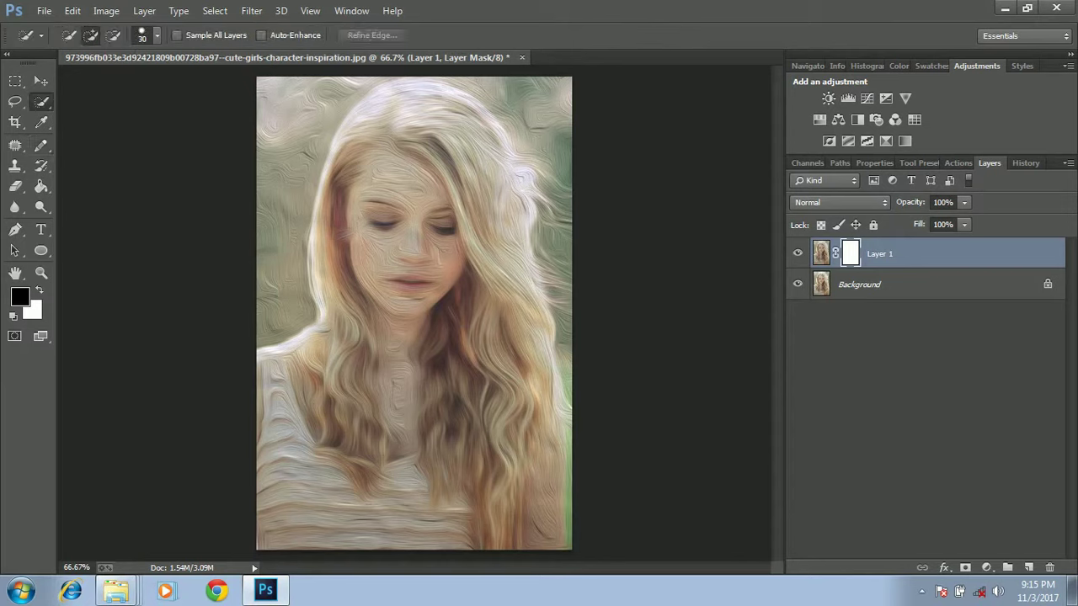
pyautogui.scroll(3, 375, 216)
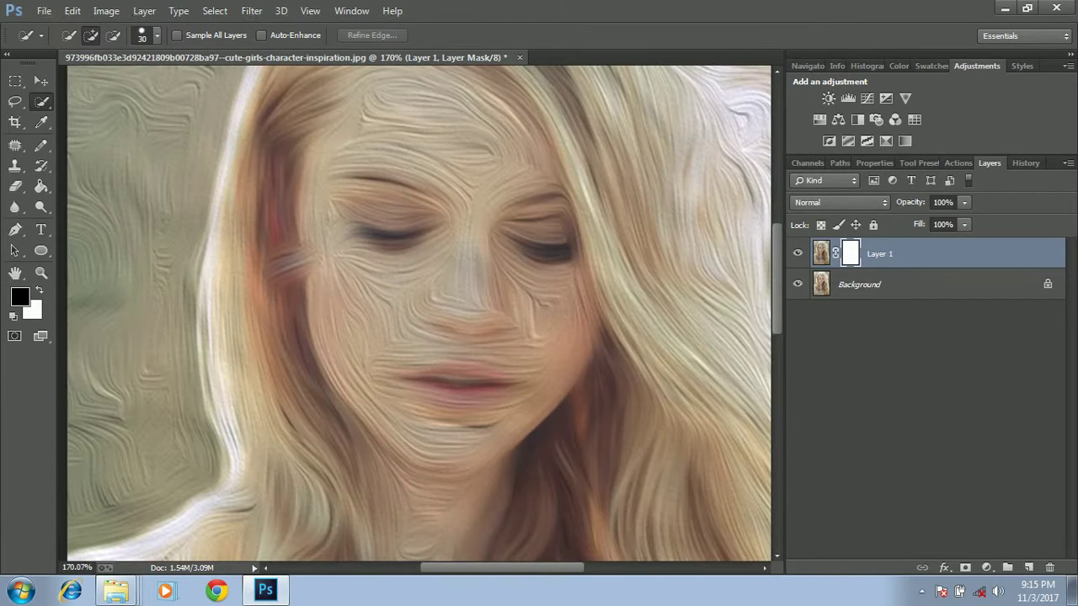
pyautogui.moveTo(358, 145)
pyautogui.mouseDown()
pyautogui.moveTo(383, 152)
pyautogui.moveTo(417, 127)
pyautogui.moveTo(396, 215)
pyautogui.mouseUp()
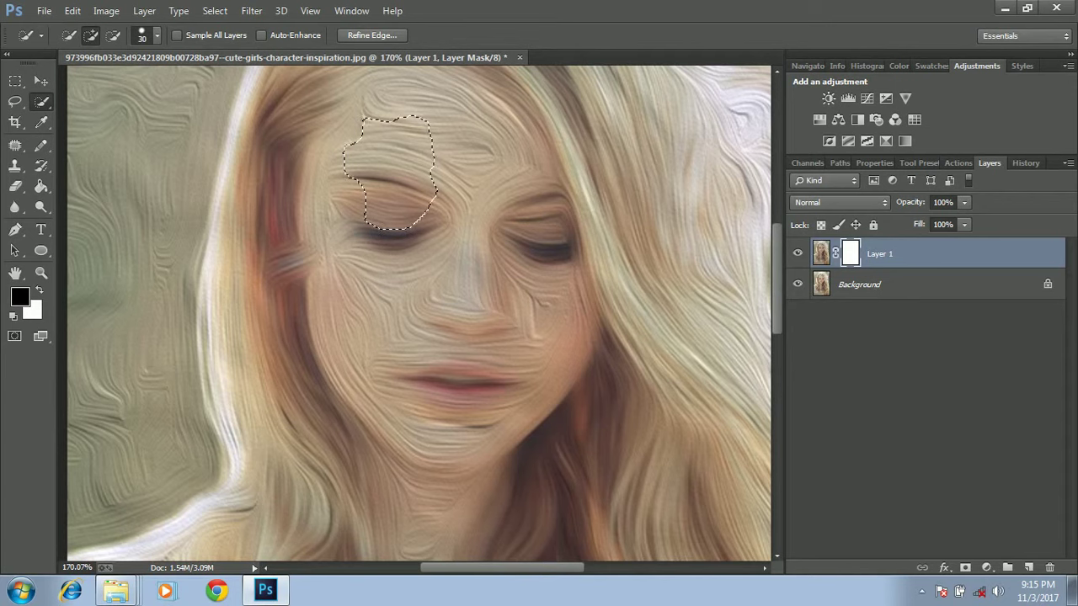
pyautogui.hotkey('ctrl', 'd')
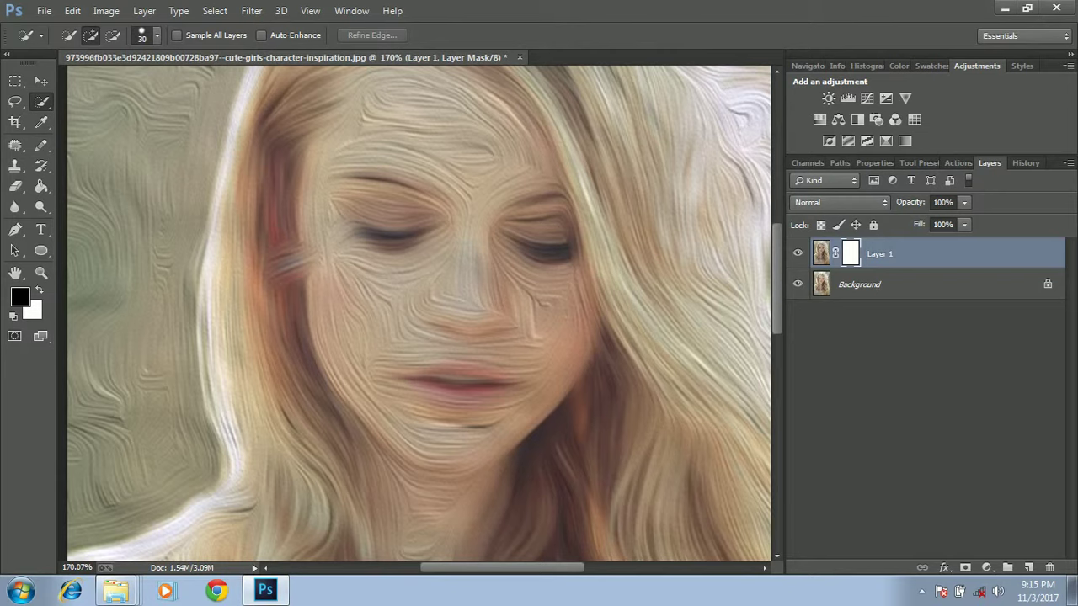
pyautogui.moveTo(409, 154)
pyautogui.mouseDown()
pyautogui.moveTo(427, 173)
pyautogui.moveTo(388, 192)
pyautogui.mouseUp()
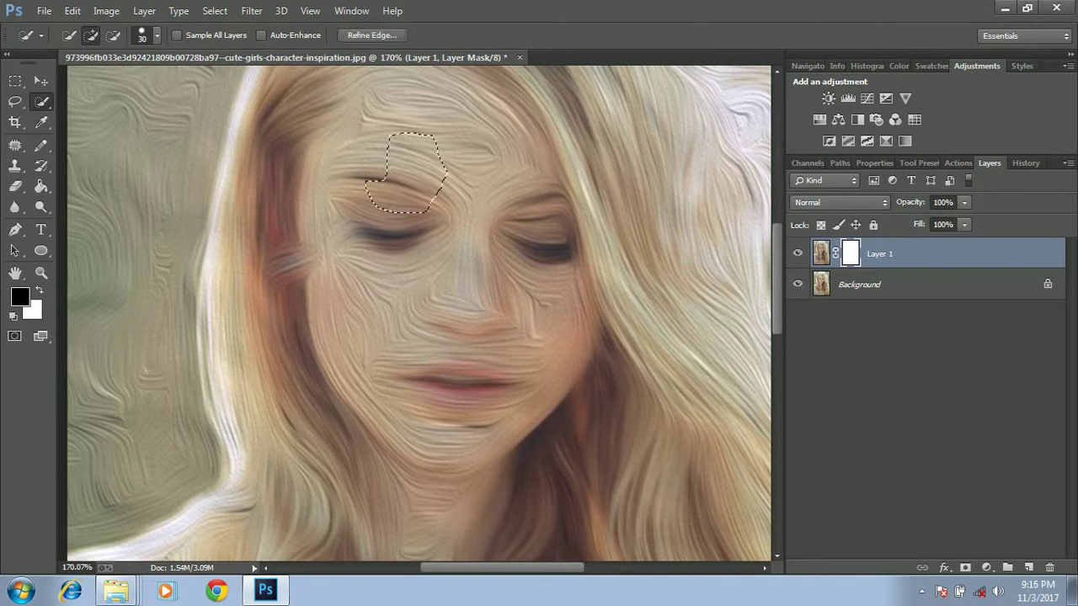
pyautogui.hotkey('ctrl', 'd')
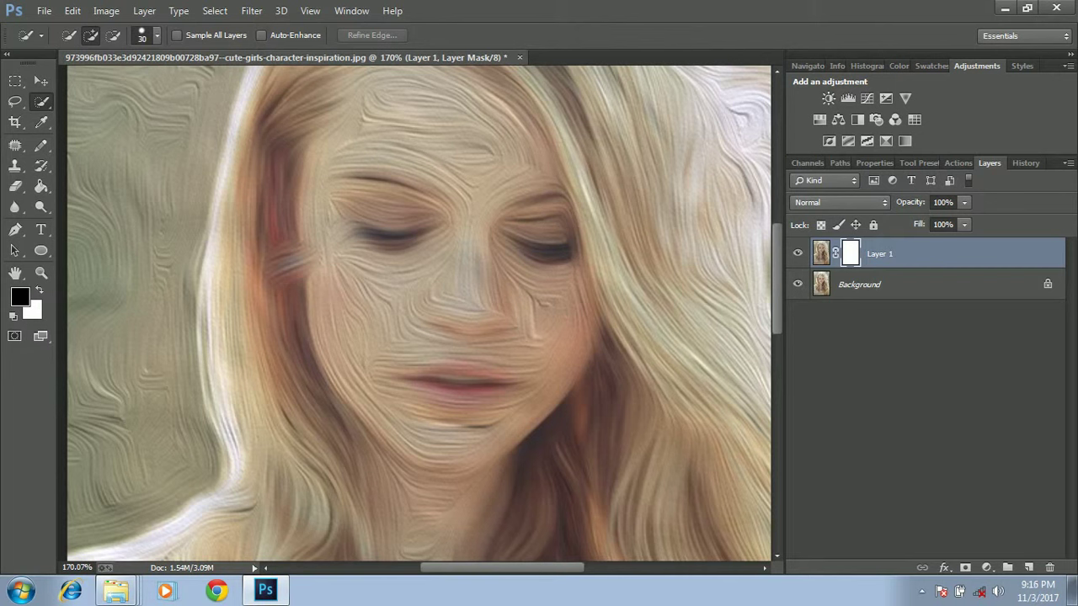
pyautogui.press('b')
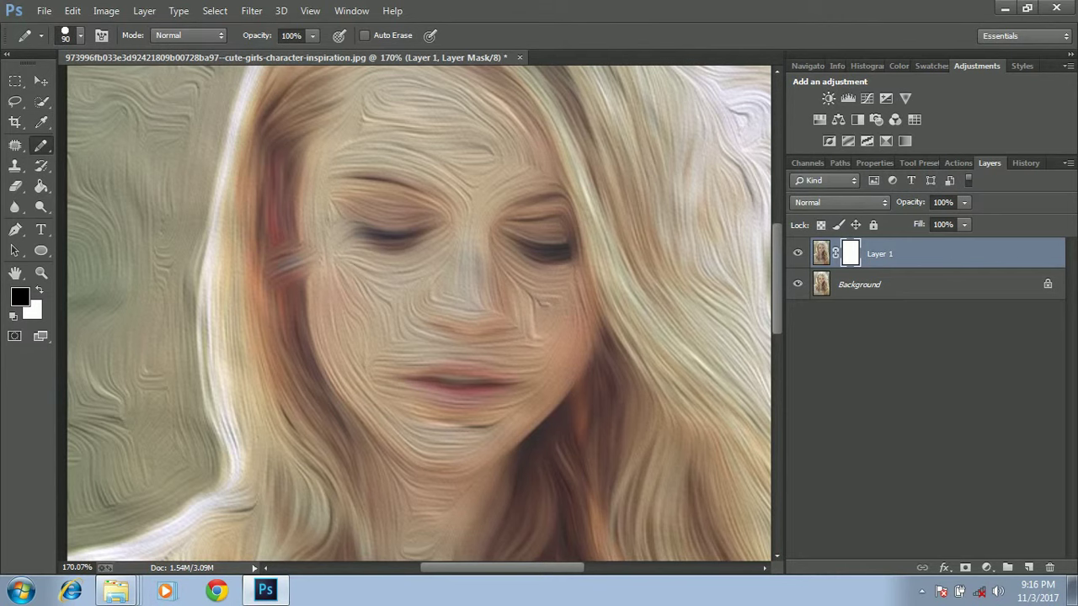
pyautogui.click(80, 35)
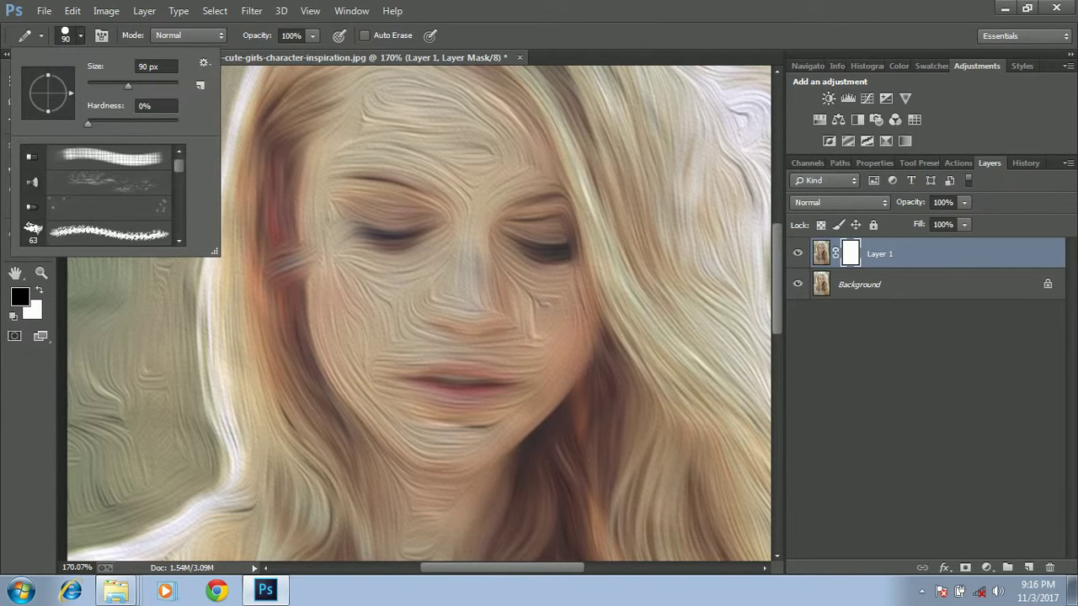
pyautogui.click(204, 62)
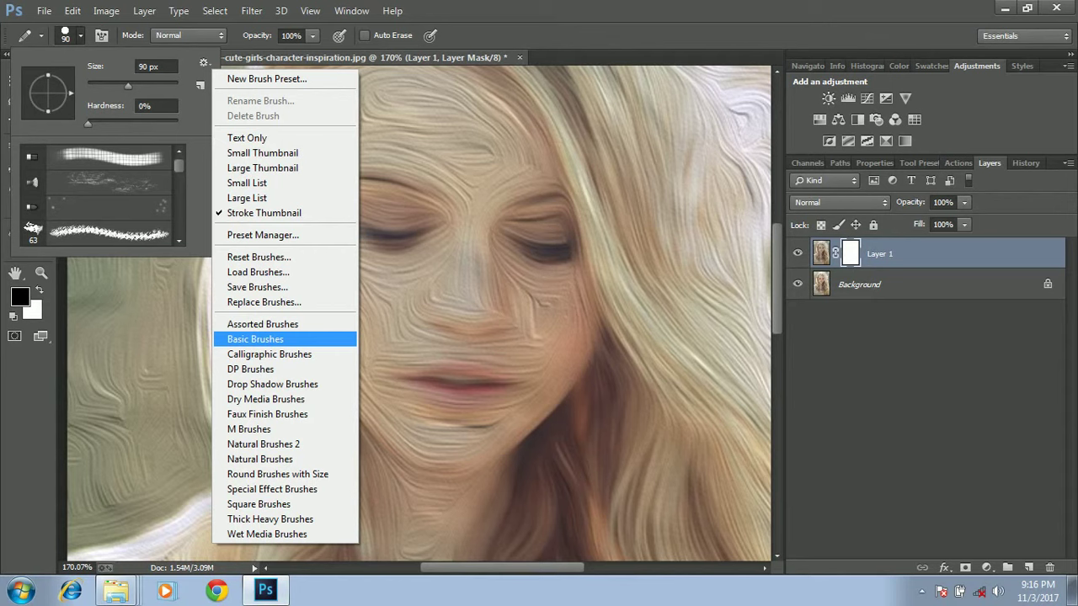
pyautogui.click(255, 338)
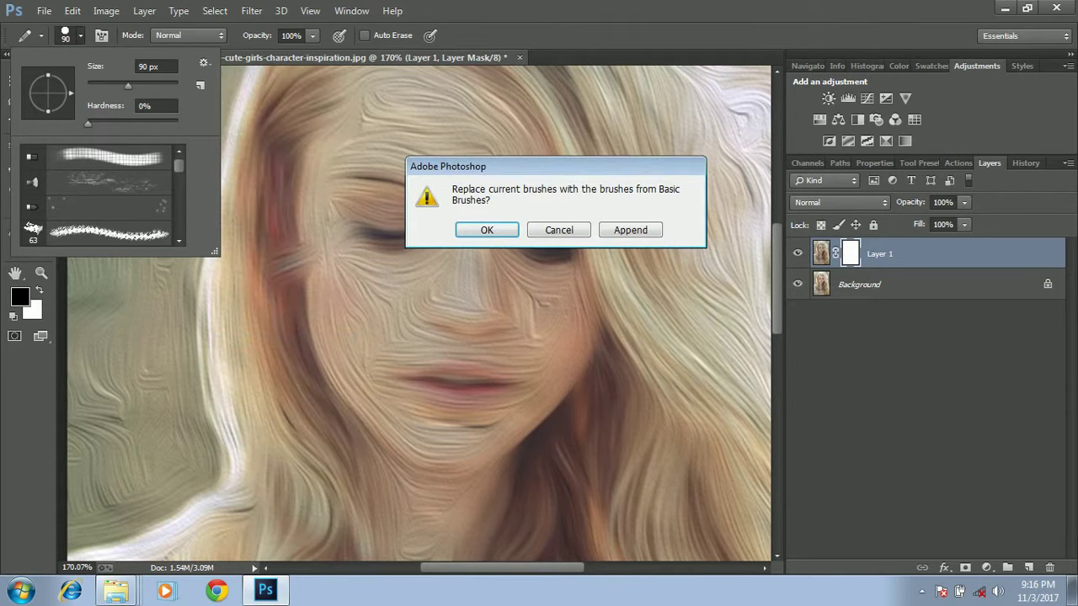
pyautogui.press('Return')
pyautogui.press('Return')
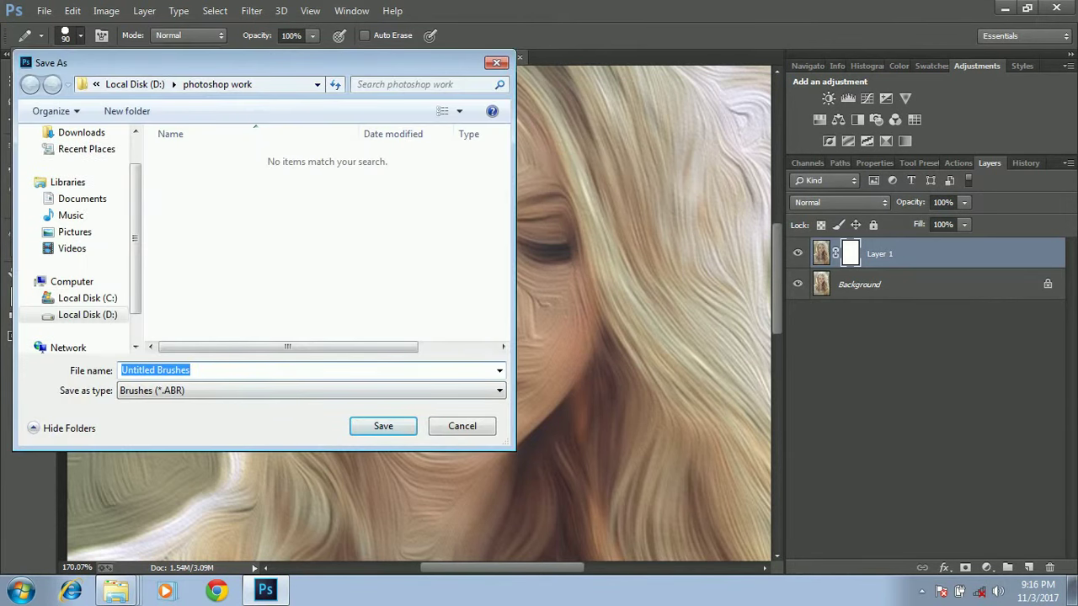
pyautogui.click(496, 62)
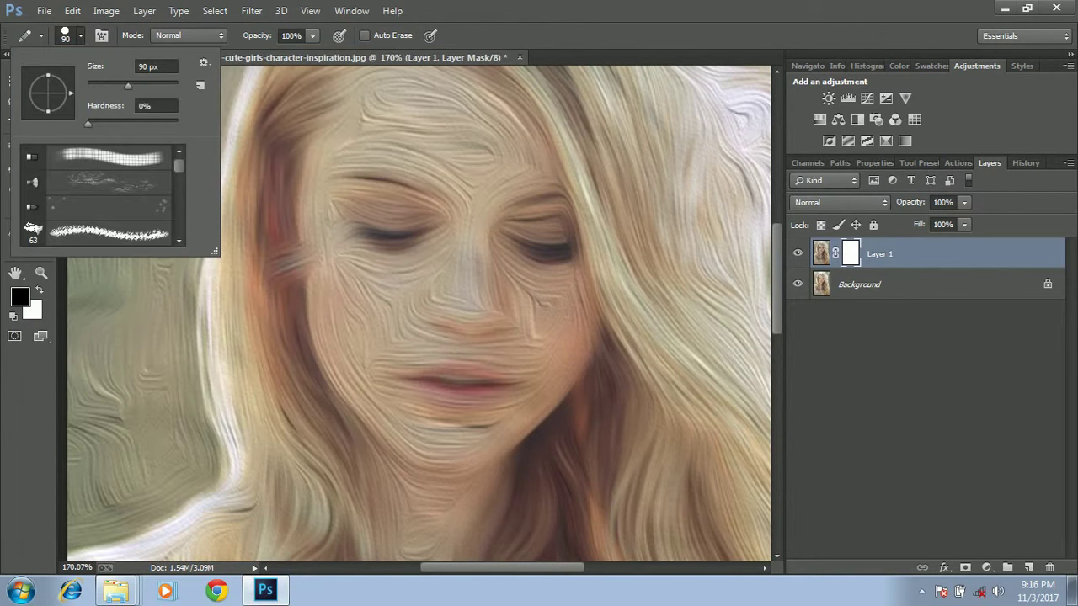
pyautogui.click(40, 35)
pyautogui.click(41, 36)
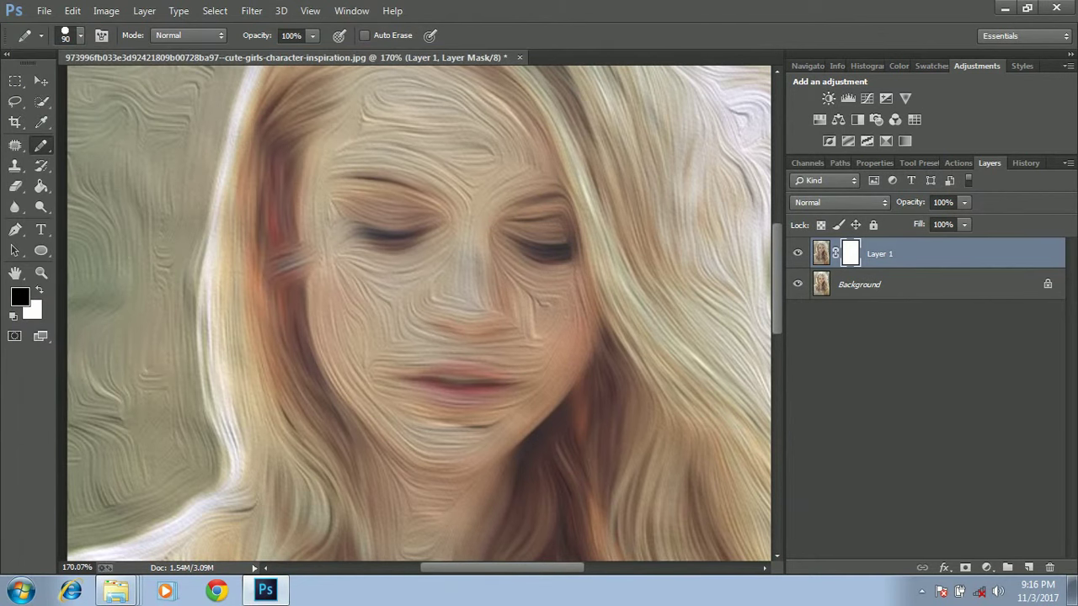
# Step: Using the Brush tool at 70 px, paint black on Layer 1's mask over the fully exposed eye, adjoining cheek and nose
pyautogui.rightClick(41, 145)
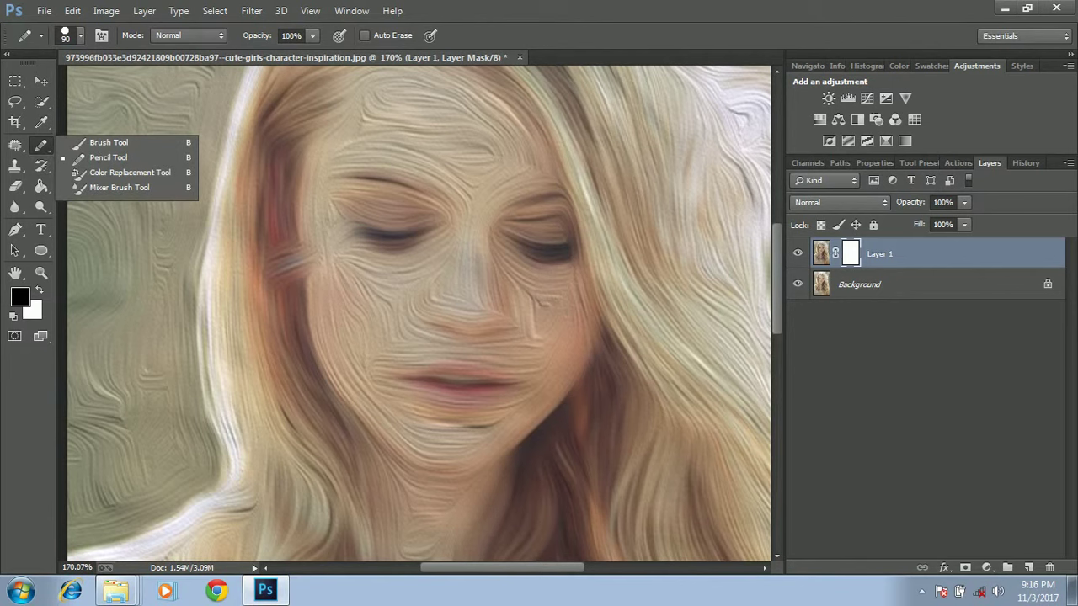
pyautogui.click(109, 143)
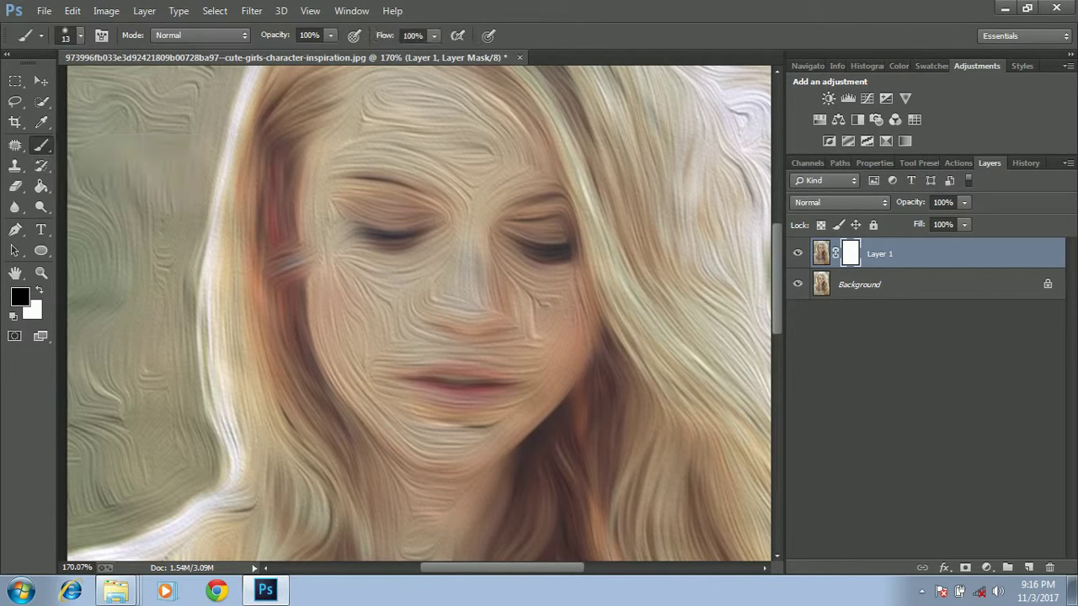
pyautogui.press(']')
pyautogui.press(']')
pyautogui.press(']')
pyautogui.press(']')
pyautogui.press(']')
pyautogui.press(']')
pyautogui.press(']')
pyautogui.press(']')
pyautogui.press(']')
pyautogui.press(']')
pyautogui.moveTo(387, 165)
pyautogui.mouseDown()
pyautogui.moveTo(401, 160)
pyautogui.moveTo(450, 207)
pyautogui.moveTo(463, 187)
pyautogui.moveTo(449, 257)
pyautogui.moveTo(417, 320)
pyautogui.moveTo(370, 305)
pyautogui.moveTo(342, 213)
pyautogui.mouseUp()
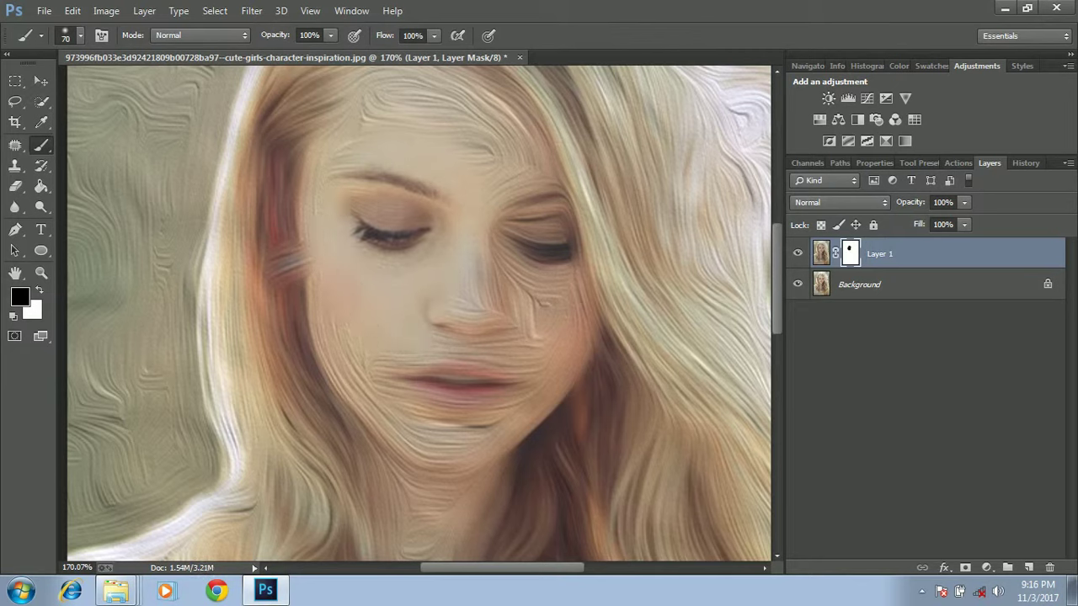
# Step: Paint black on Layer 1's mask over the forehead up to the hairline to remove the oil paint texture there
pyautogui.scroll(2, 419, 313)
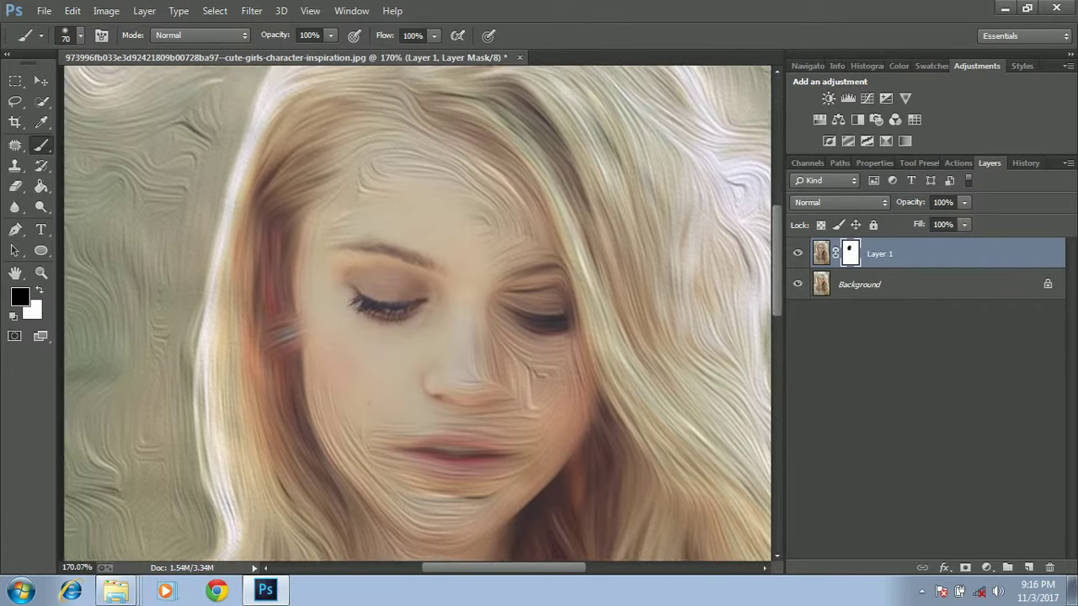
pyautogui.scroll(2, 419, 313)
pyautogui.moveTo(396, 274); pyautogui.dragTo(411, 251)
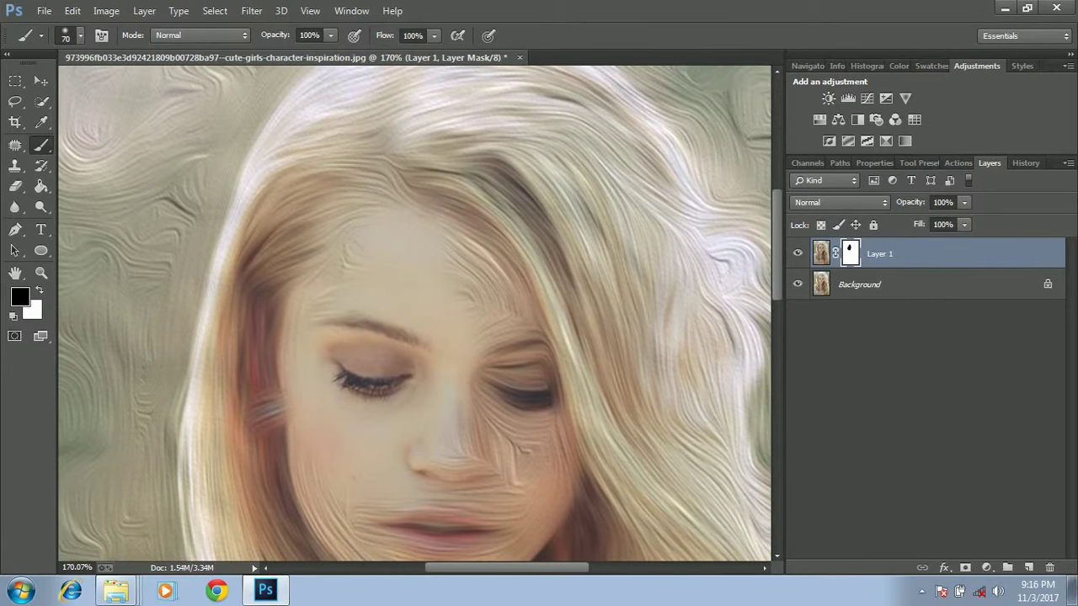
pyautogui.moveTo(362, 245); pyautogui.dragTo(351, 259)
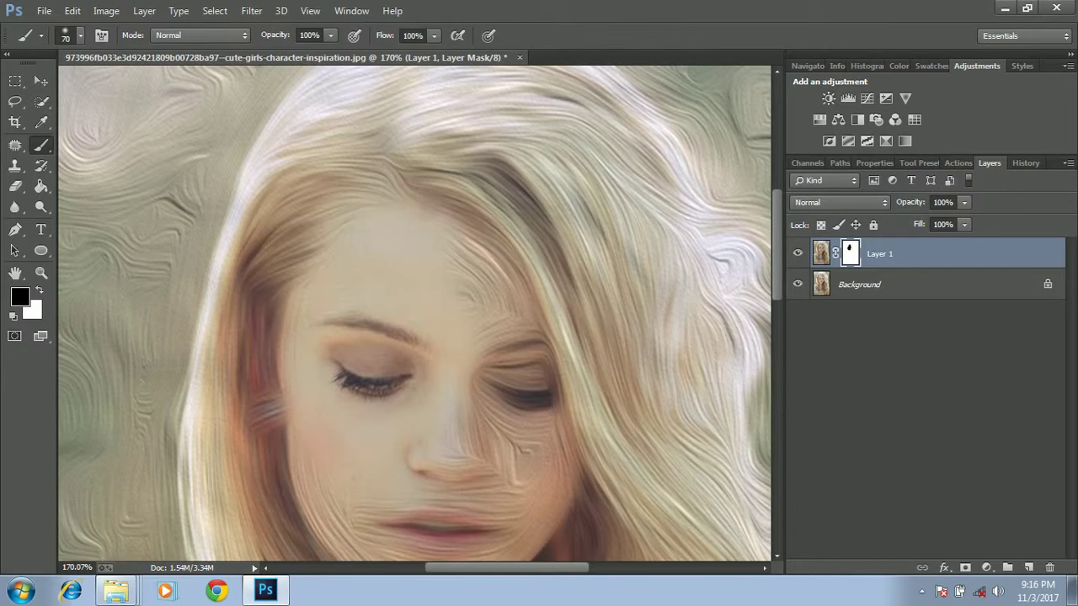
pyautogui.moveTo(438, 278); pyautogui.dragTo(453, 284)
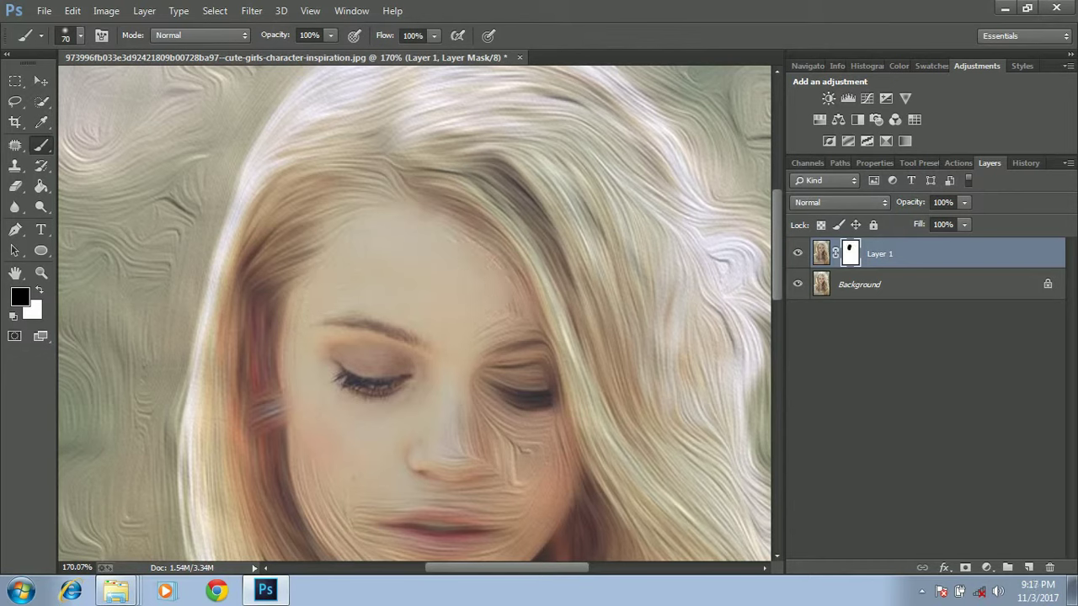
# Step: Mask out the oil paint effect over the eye beside the hair, the nose, lips, lower cheeks and chin
pyautogui.moveTo(503, 344)
pyautogui.mouseDown()
pyautogui.moveTo(527, 362)
pyautogui.moveTo(501, 408)
pyautogui.moveTo(521, 453)
pyautogui.moveTo(493, 290)
pyautogui.mouseUp()
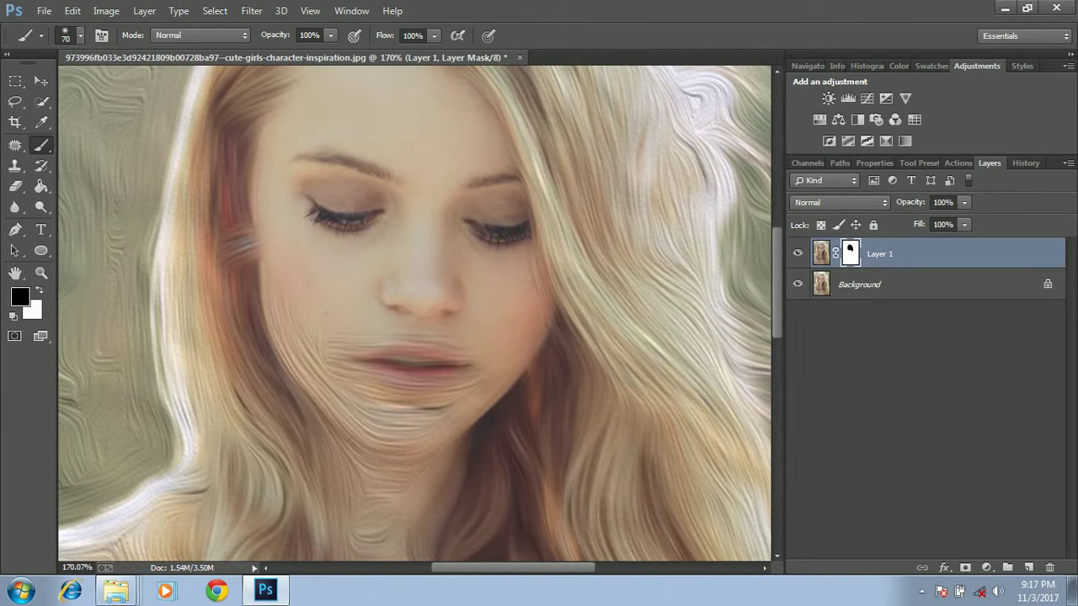
pyautogui.moveTo(455, 364)
pyautogui.mouseDown()
pyautogui.moveTo(352, 375)
pyautogui.moveTo(331, 347)
pyautogui.mouseUp()
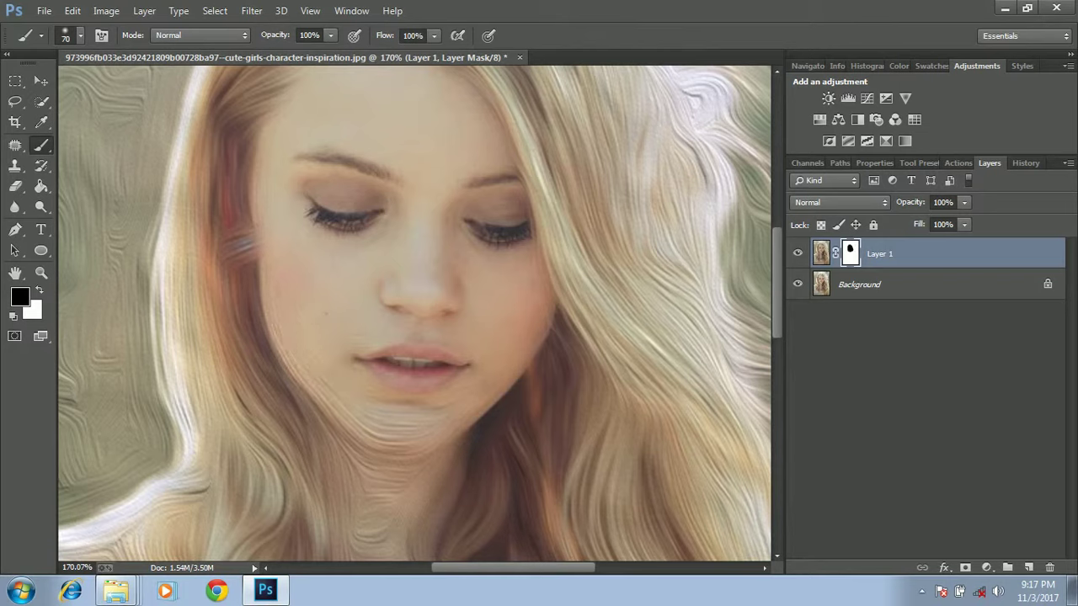
pyautogui.moveTo(360, 410); pyautogui.dragTo(406, 422)
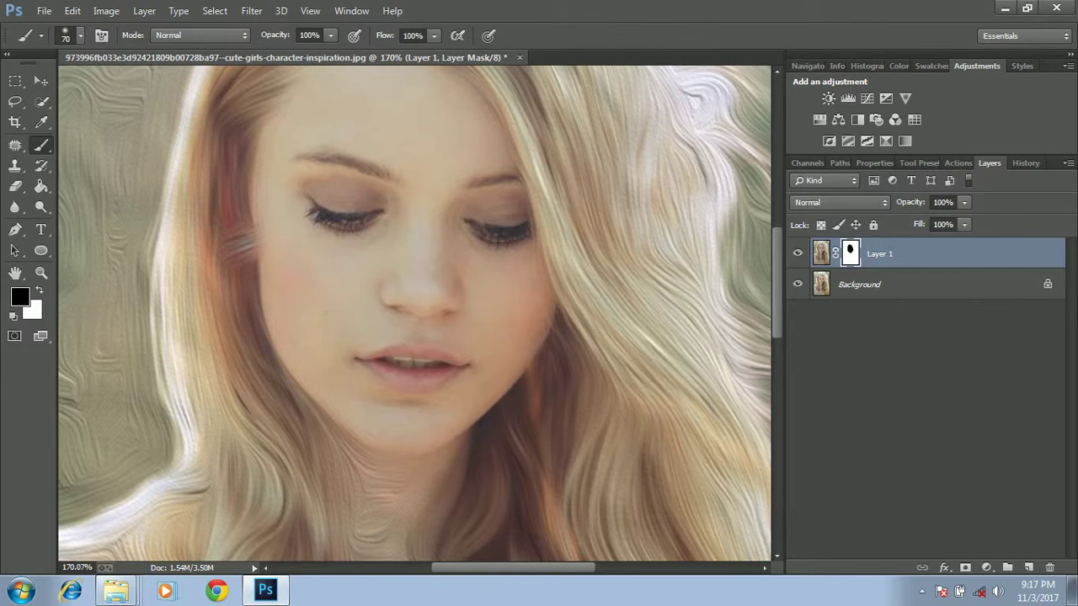
# Step: Paint black on Layer 1's mask over the neck, the chest down to the neckline and the adjoining hair strands
pyautogui.scroll(-5, 416, 314)
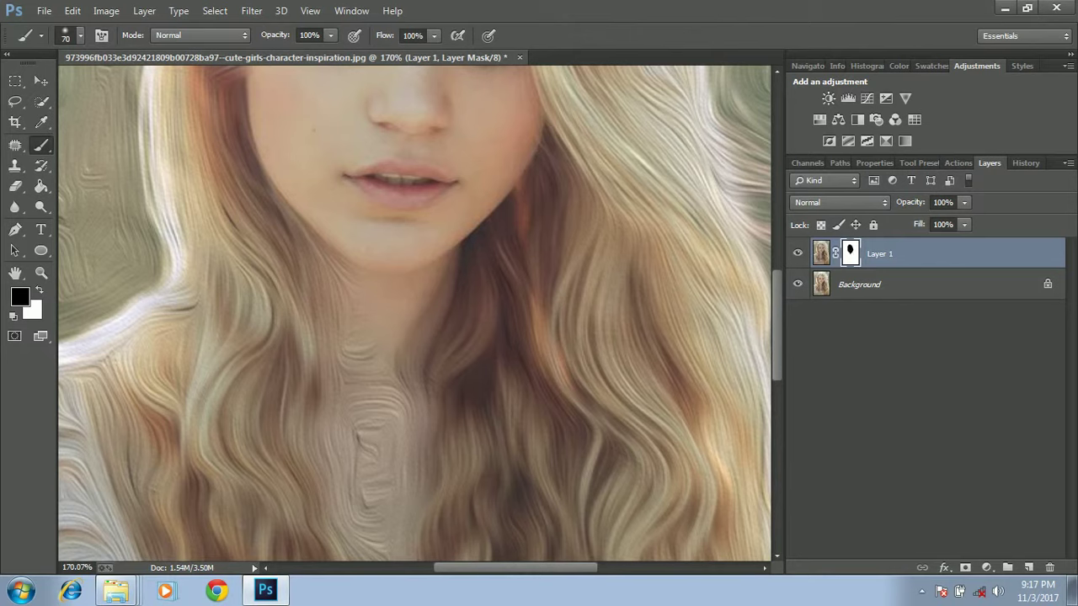
pyautogui.moveTo(357, 296)
pyautogui.mouseDown()
pyautogui.moveTo(393, 368)
pyautogui.moveTo(377, 485)
pyautogui.mouseUp()
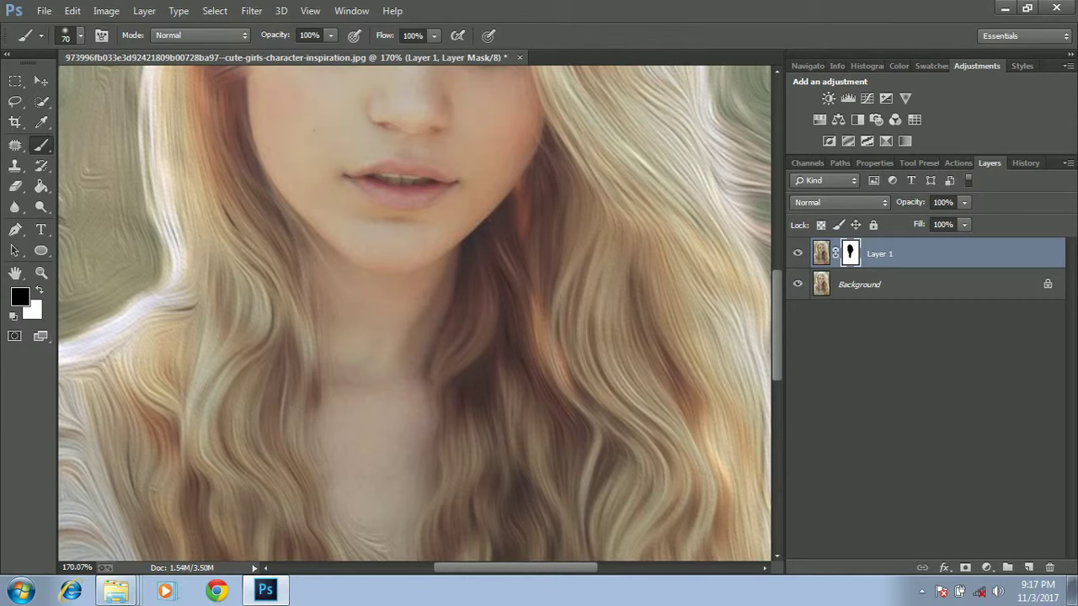
pyautogui.scroll(-4, 414, 313)
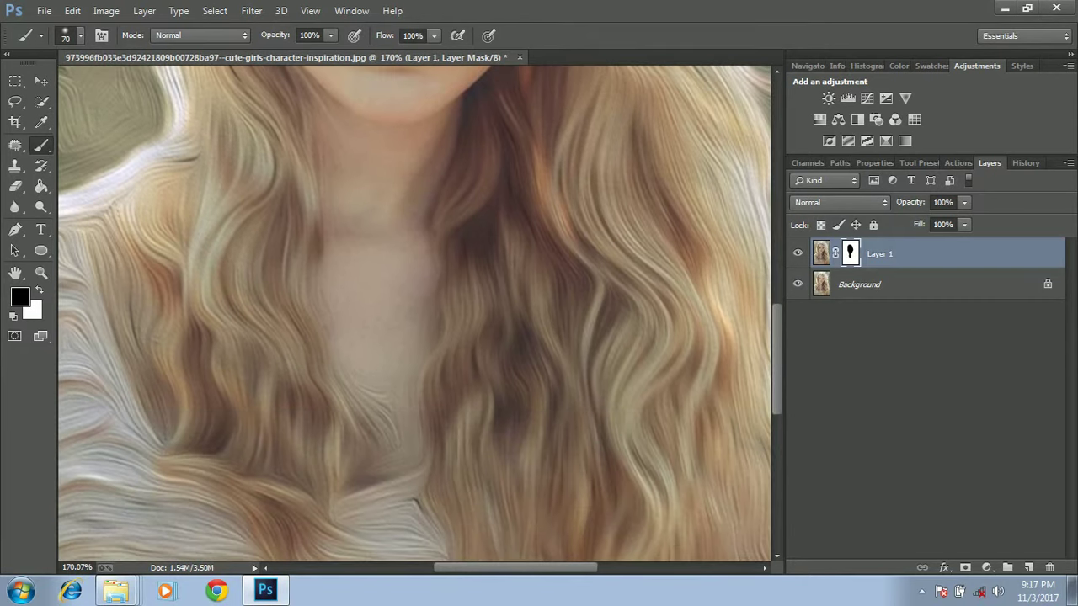
pyautogui.moveTo(381, 367); pyautogui.dragTo(393, 457)
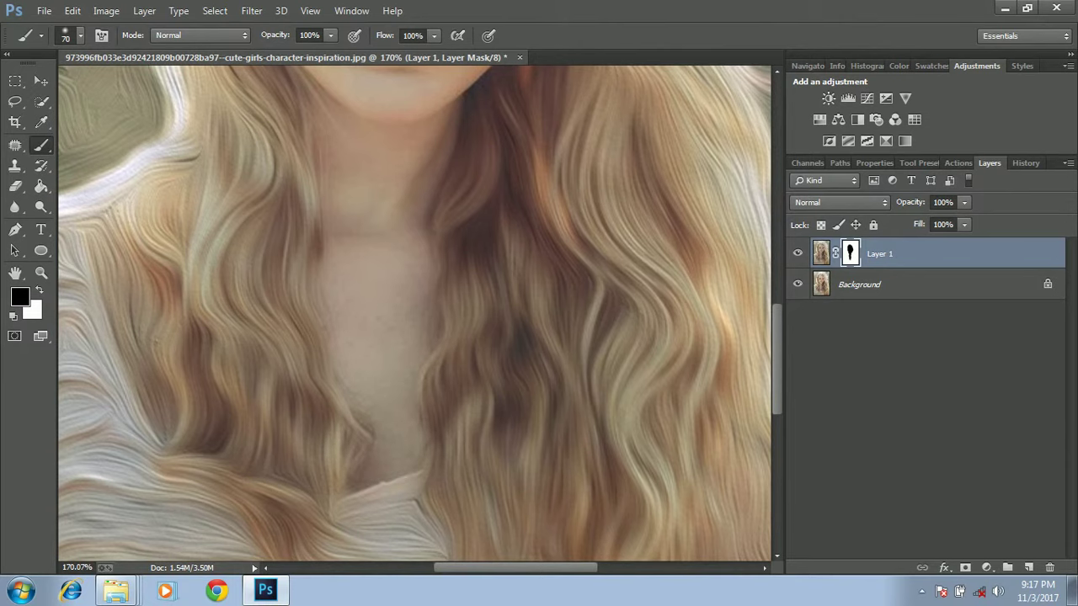
pyautogui.moveTo(336, 353); pyautogui.dragTo(461, 385)
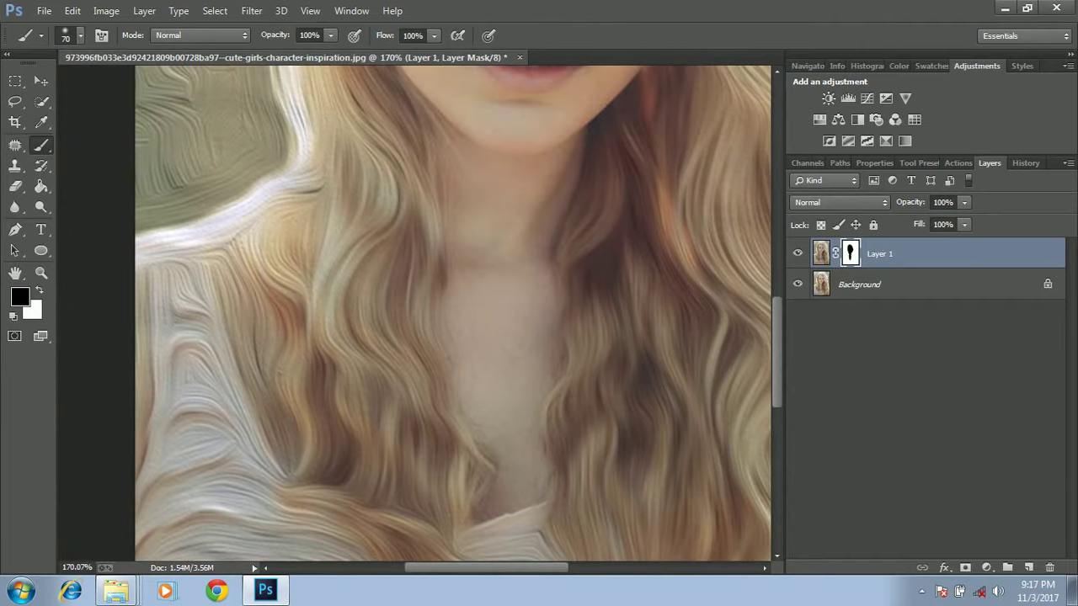
pyautogui.moveTo(426, 263); pyautogui.dragTo(440, 407)
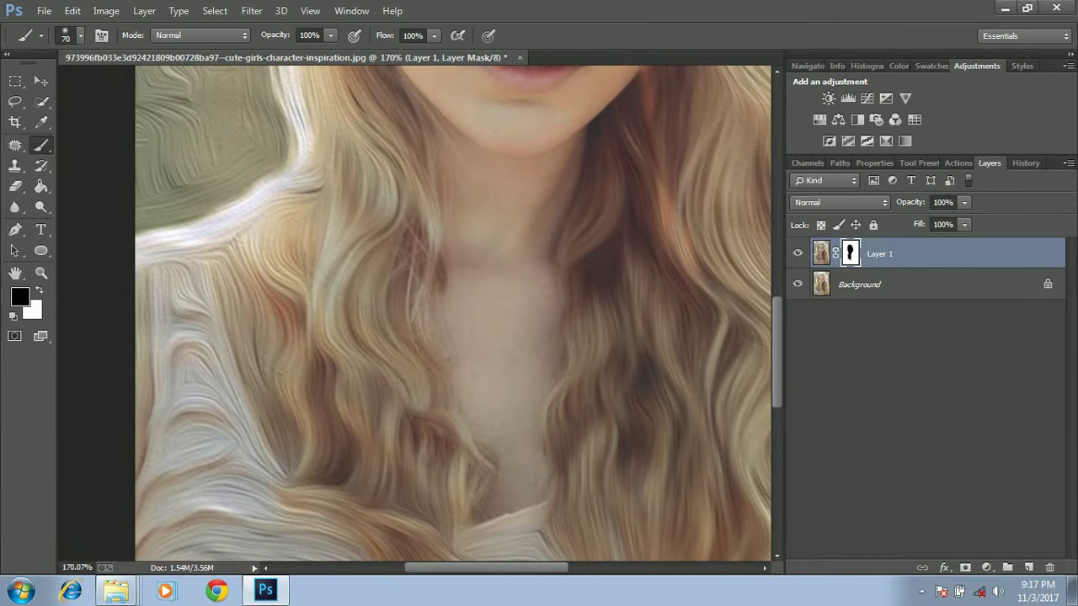
# Step: Mask out the oil paint effect along the shoulder, the ruffled sleeve and the adjoining blouse ruffles
pyautogui.moveTo(265, 180)
pyautogui.mouseDown()
pyautogui.moveTo(173, 261)
pyautogui.moveTo(185, 413)
pyautogui.moveTo(198, 471)
pyautogui.moveTo(223, 514)
pyautogui.mouseUp()
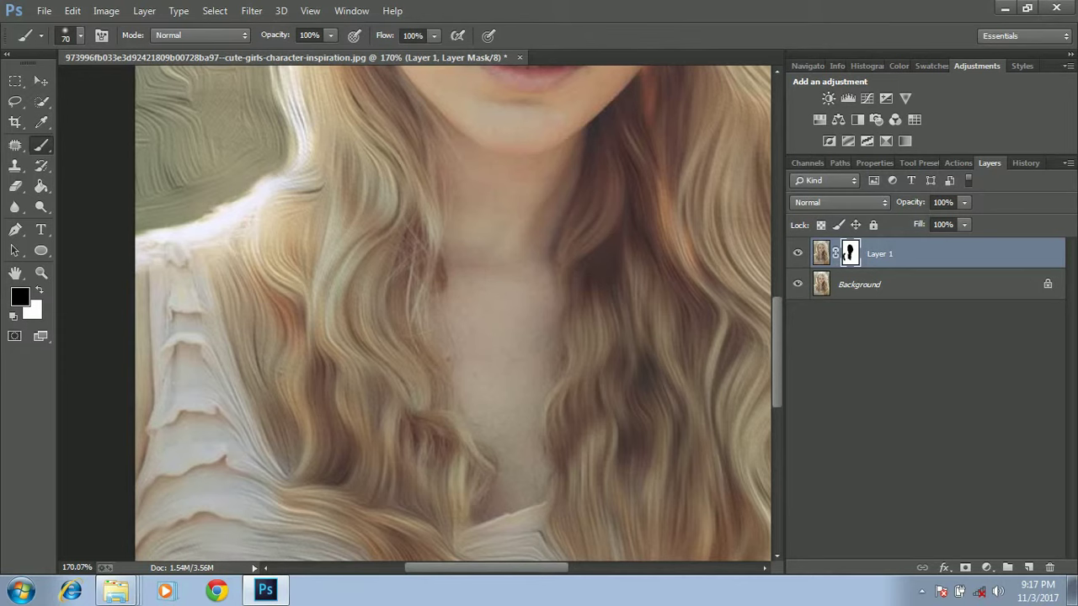
pyautogui.scroll(-3, 452, 314)
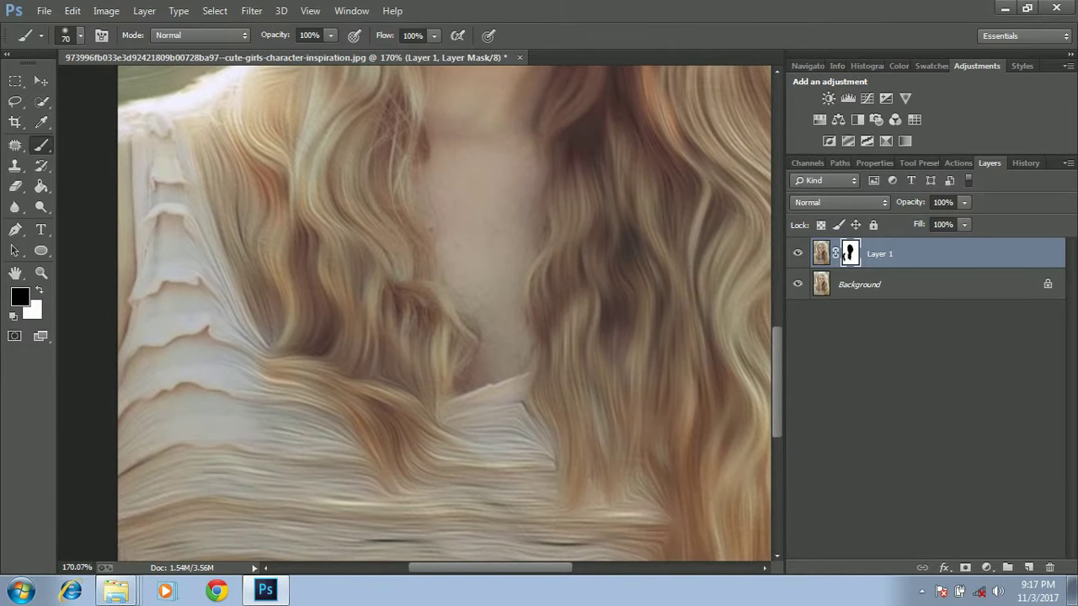
pyautogui.scroll(-2, 449, 313)
pyautogui.moveTo(252, 350)
pyautogui.mouseDown()
pyautogui.moveTo(265, 394)
pyautogui.moveTo(305, 448)
pyautogui.moveTo(310, 383)
pyautogui.moveTo(341, 395)
pyautogui.moveTo(366, 446)
pyautogui.moveTo(270, 484)
pyautogui.mouseUp()
pyautogui.moveTo(211, 447); pyautogui.dragTo(135, 522)
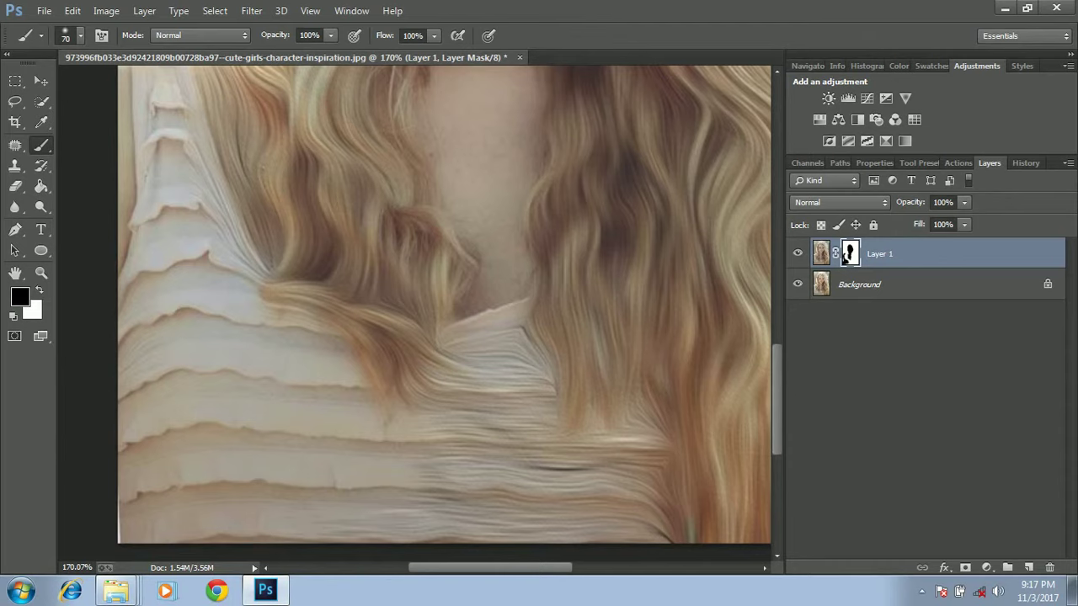
# Step: Paint black on Layer 1's mask over the rest of the blouse front and the bare arm beside the hair ends
pyautogui.moveTo(389, 505)
pyautogui.mouseDown()
pyautogui.moveTo(425, 482)
pyautogui.moveTo(490, 405)
pyautogui.moveTo(516, 451)
pyautogui.mouseUp()
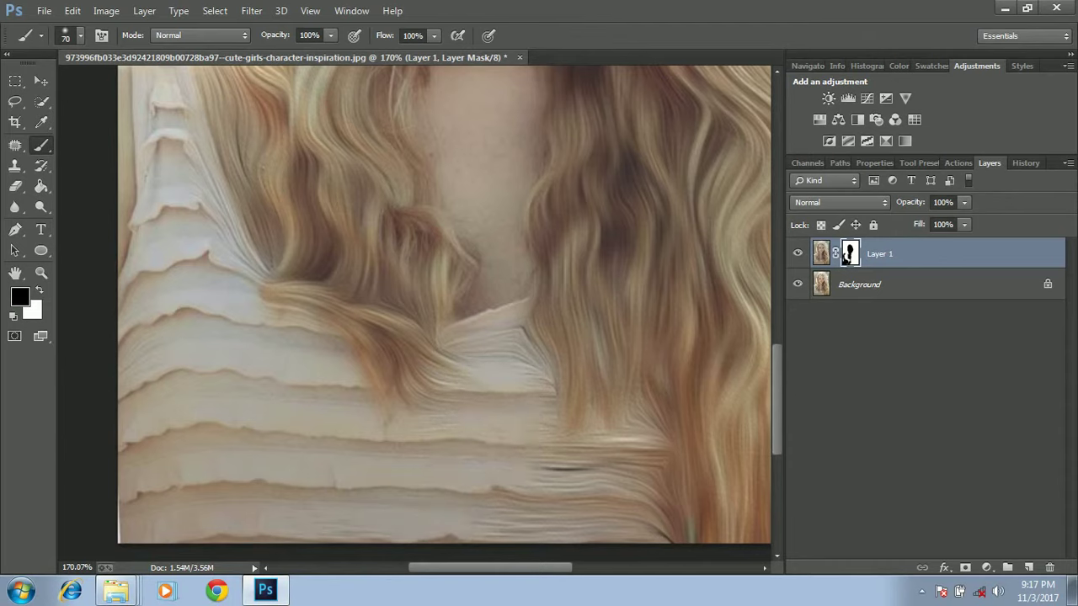
pyautogui.moveTo(493, 366); pyautogui.dragTo(503, 344)
pyautogui.moveTo(497, 459)
pyautogui.mouseDown()
pyautogui.moveTo(500, 503)
pyautogui.moveTo(535, 485)
pyautogui.mouseUp()
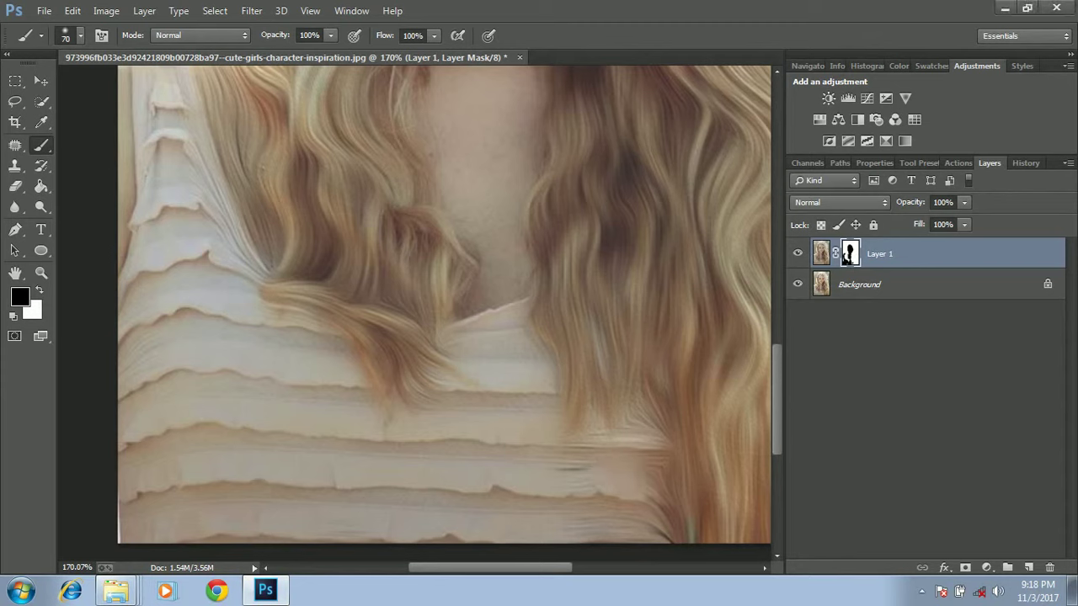
pyautogui.click(731, 146)
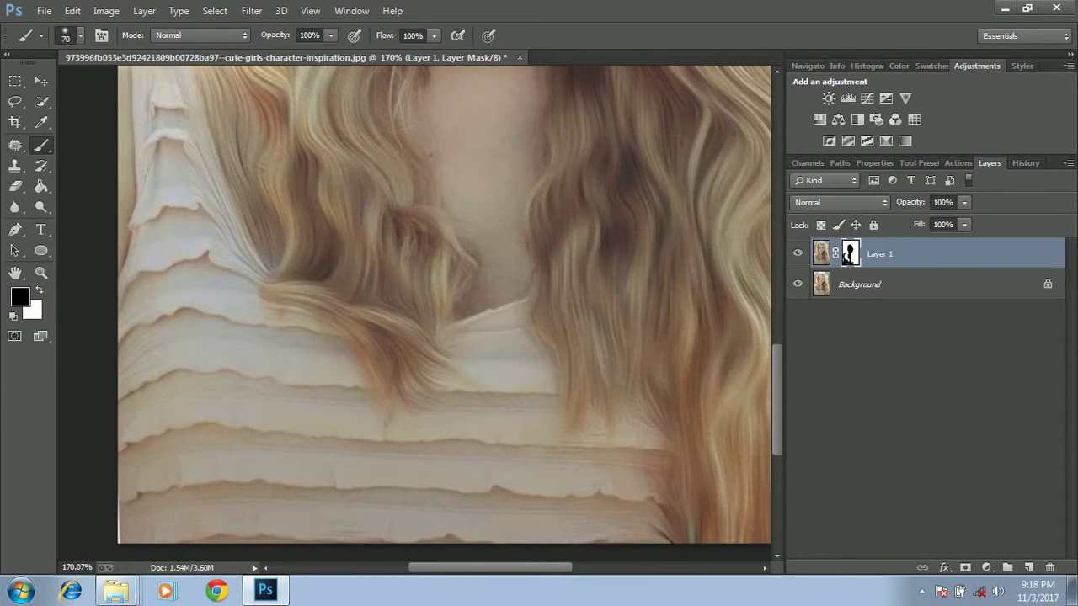
pyautogui.moveTo(539, 312); pyautogui.dragTo(269, 205)
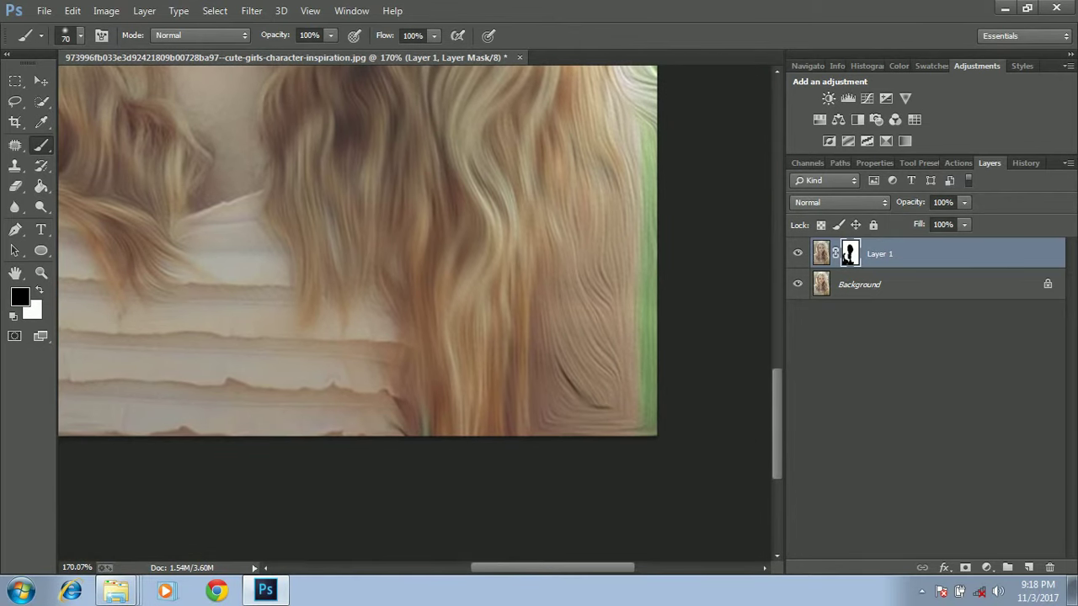
pyautogui.moveTo(630, 198)
pyautogui.mouseDown()
pyautogui.moveTo(608, 337)
pyautogui.moveTo(579, 383)
pyautogui.moveTo(596, 391)
pyautogui.mouseUp()
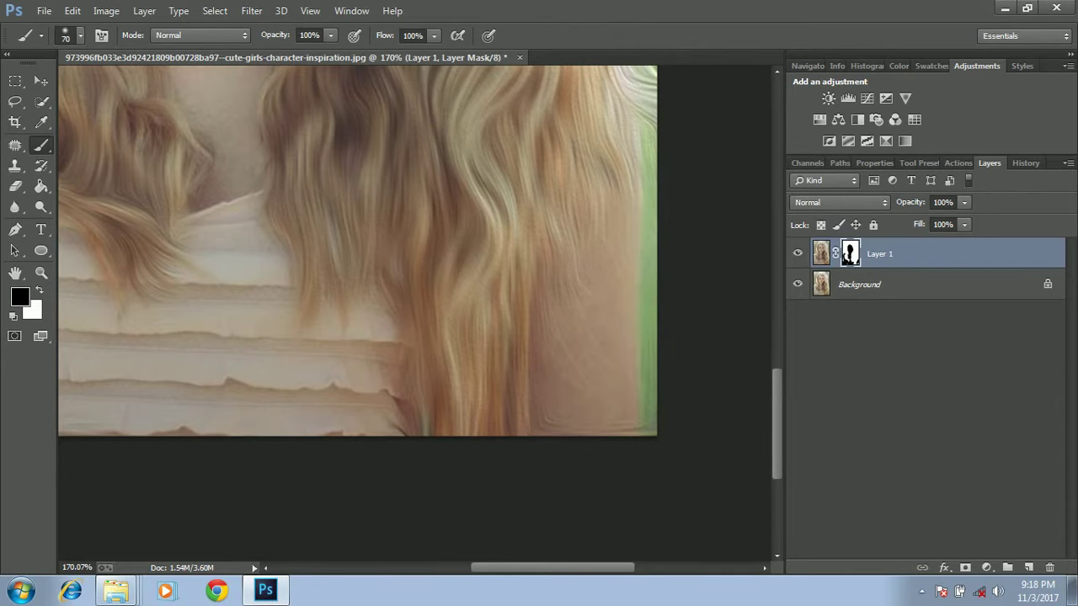
# Step: Set the brush opacity to 83% and mask out the oil paint effect over the background behind the wavy, wind-blown side of the hair
pyautogui.scroll(15, 371, 311)
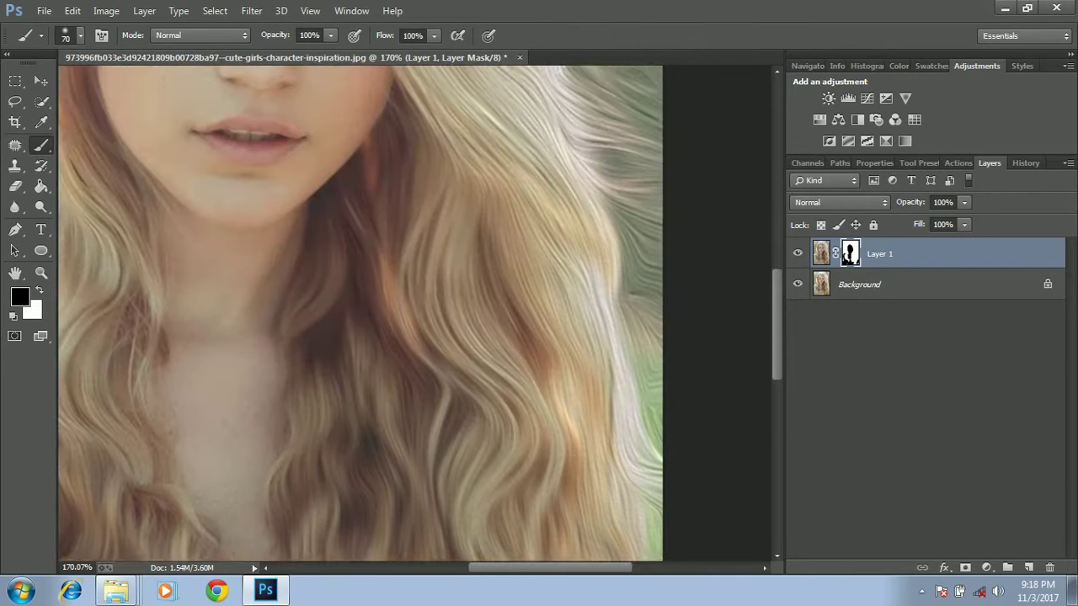
pyautogui.scroll(3, 370, 312)
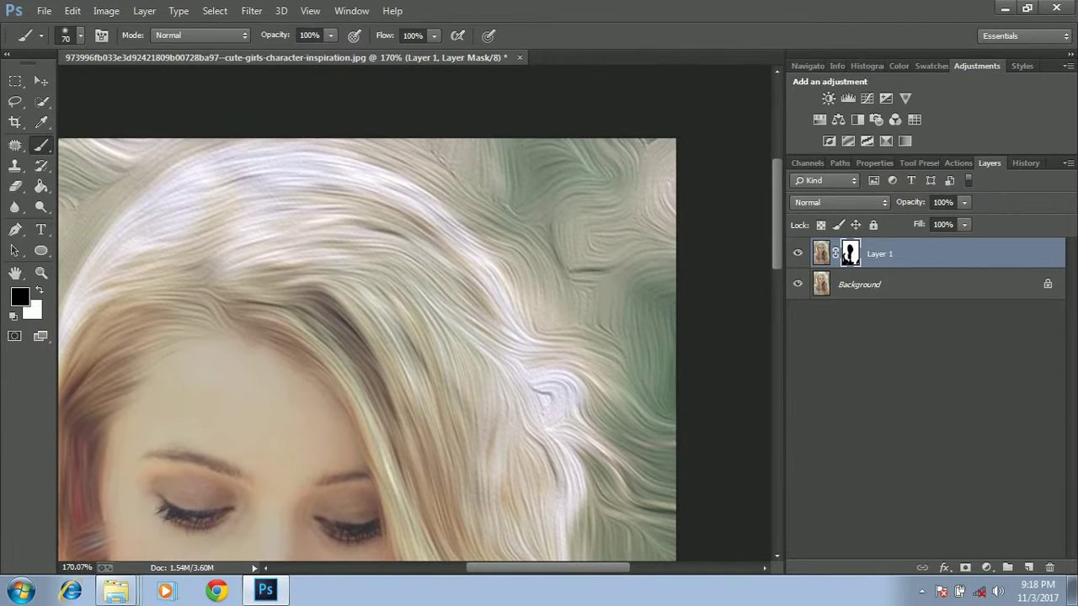
pyautogui.press('8')
pyautogui.press('3')
pyautogui.moveTo(637, 244)
pyautogui.mouseDown()
pyautogui.moveTo(654, 192)
pyautogui.moveTo(619, 181)
pyautogui.moveTo(552, 185)
pyautogui.moveTo(539, 226)
pyautogui.moveTo(473, 162)
pyautogui.moveTo(648, 295)
pyautogui.moveTo(656, 333)
pyautogui.moveTo(589, 301)
pyautogui.mouseUp()
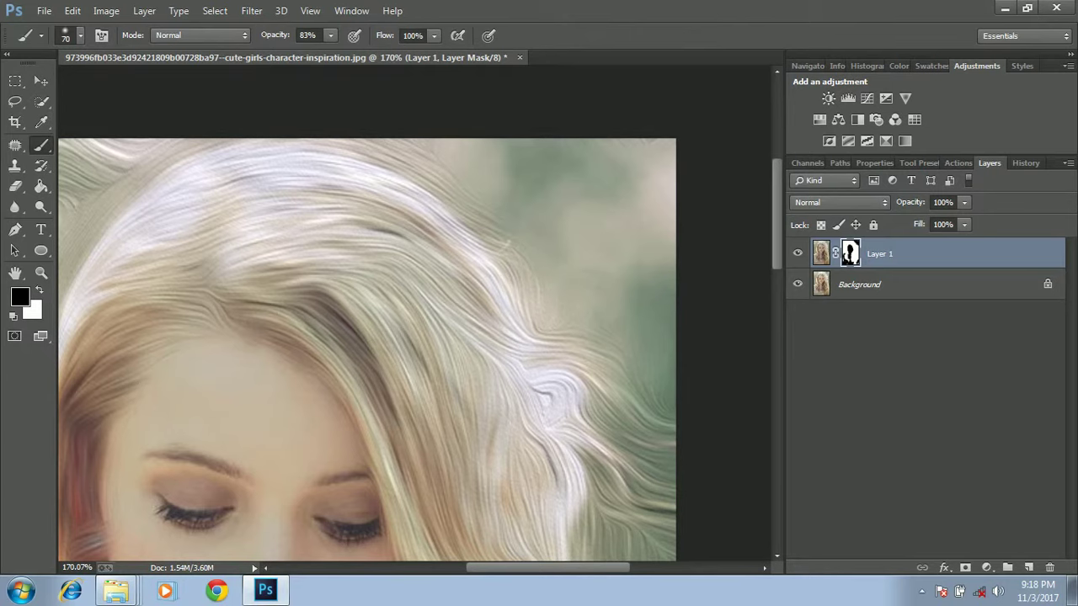
pyautogui.moveTo(642, 400)
pyautogui.mouseDown()
pyautogui.moveTo(667, 426)
pyautogui.moveTo(613, 325)
pyautogui.mouseUp()
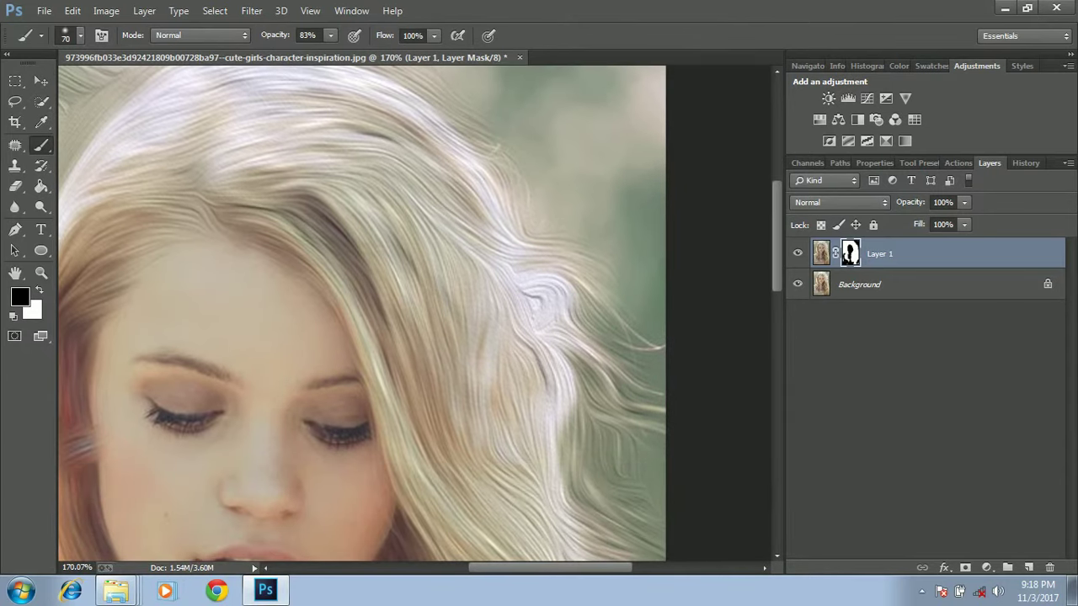
pyautogui.moveTo(638, 520); pyautogui.dragTo(617, 421)
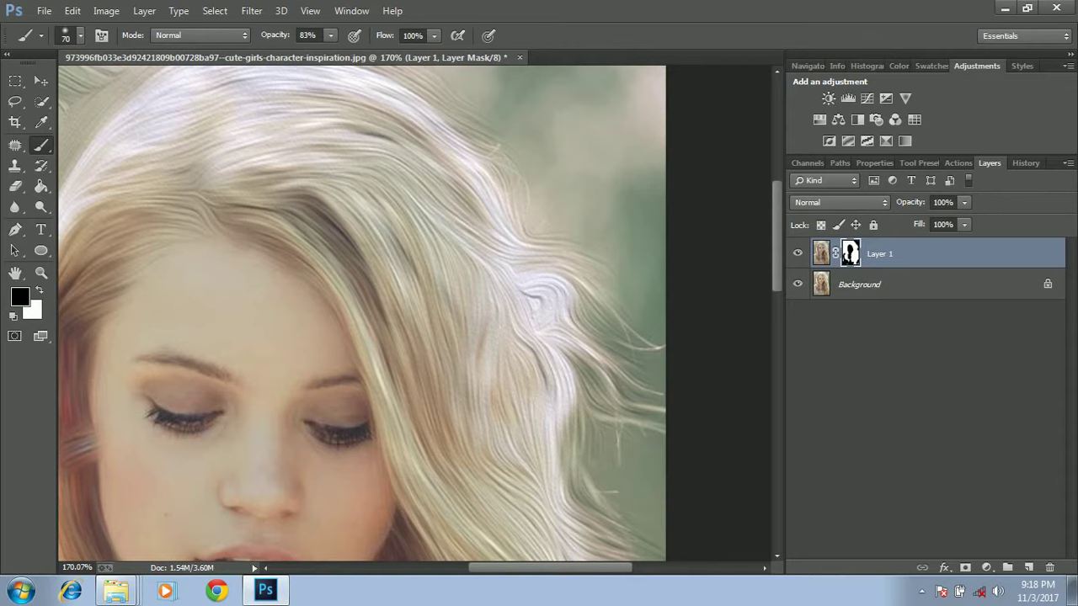
# Step: Reduce the brush to 25 px and paint the mask along the hair's outer edge and over its bright white curl
pyautogui.press('[')
pyautogui.press('[')
pyautogui.press('[')
pyautogui.press('[')
pyautogui.press('[')
pyautogui.press('[')
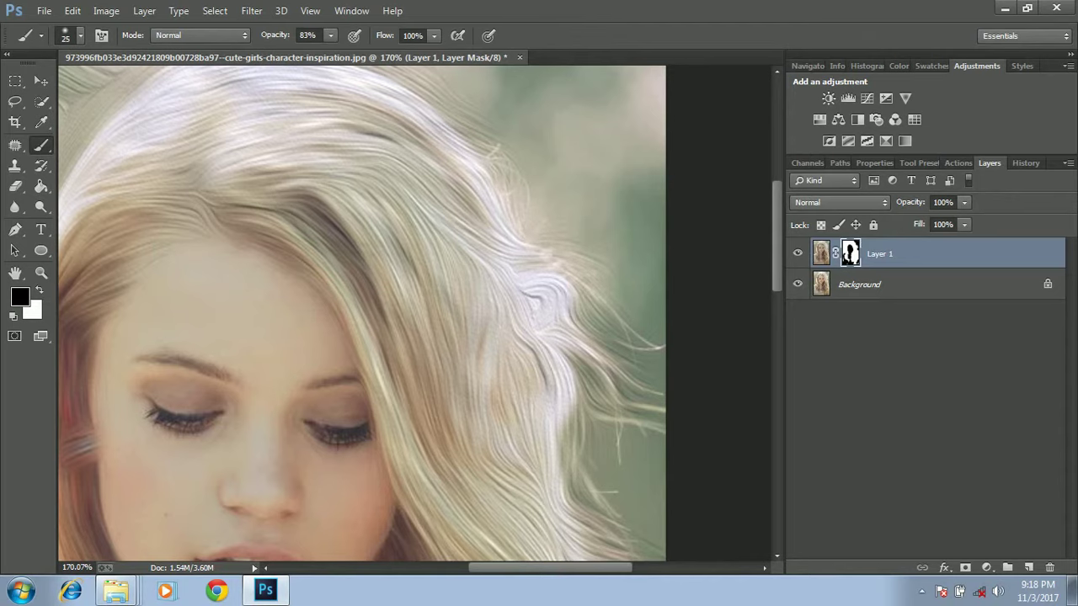
pyautogui.moveTo(561, 291); pyautogui.dragTo(563, 332)
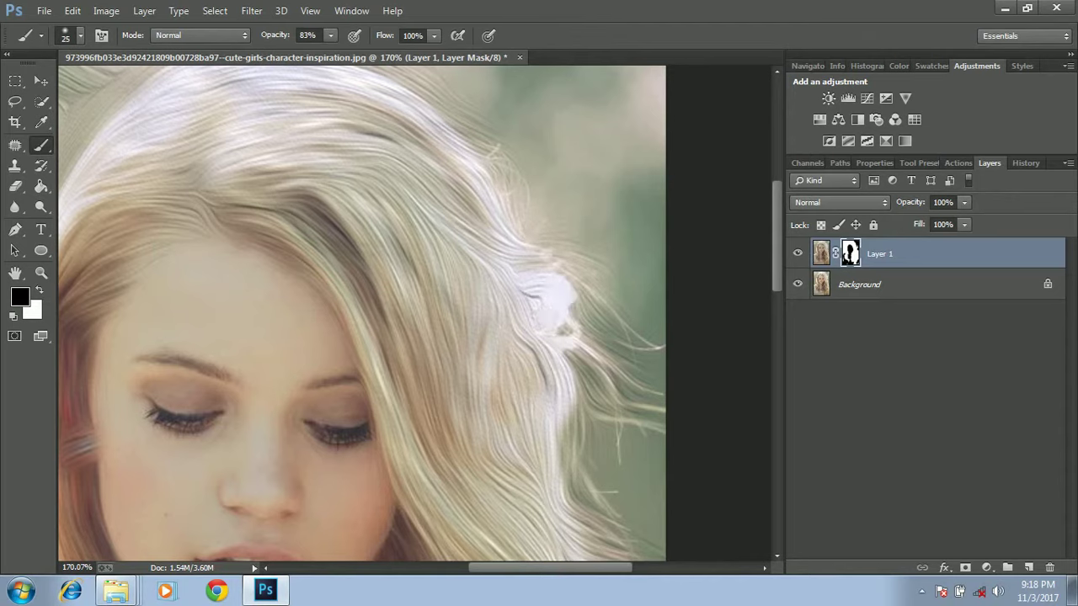
# Step: Enlarge the brush to 45 px and mask out the oil paint effect across the background on the straighter-hair side, down to the shoulder
pyautogui.moveTo(471, 269); pyautogui.dragTo(655, 477)
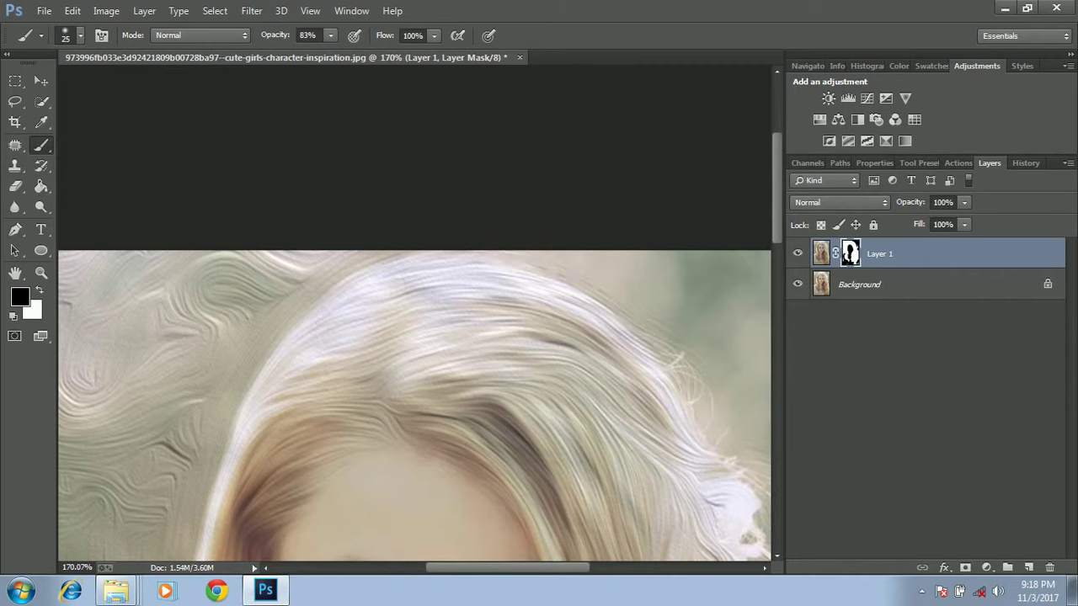
pyautogui.moveTo(206, 314)
pyautogui.mouseDown()
pyautogui.moveTo(172, 312)
pyautogui.moveTo(159, 337)
pyautogui.mouseUp()
pyautogui.press(']')
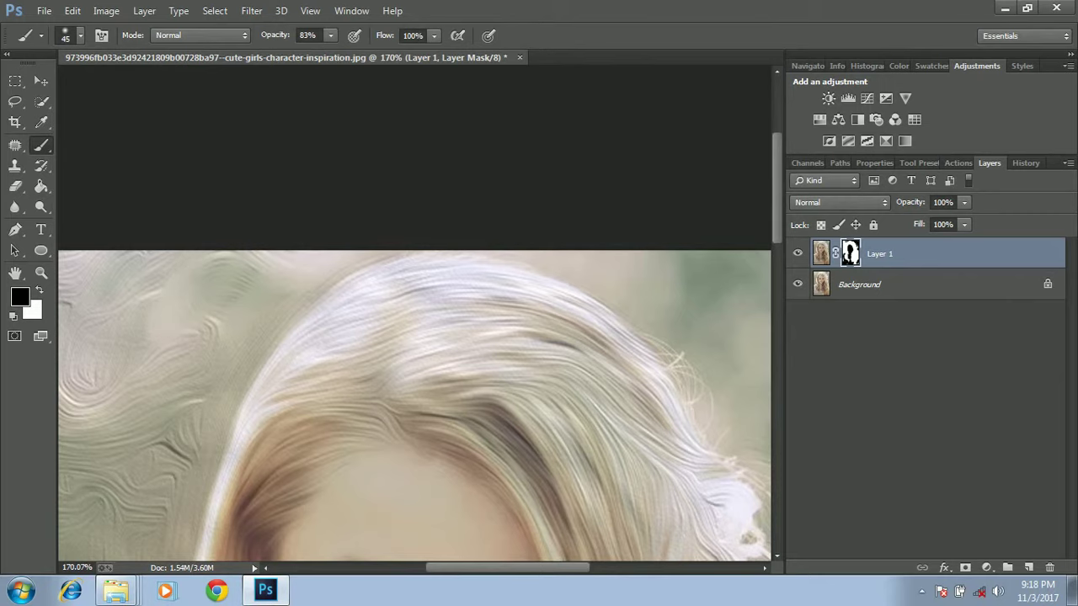
pyautogui.moveTo(159, 337)
pyautogui.mouseDown()
pyautogui.moveTo(345, 260)
pyautogui.moveTo(379, 258)
pyautogui.moveTo(367, 197)
pyautogui.moveTo(293, 236)
pyautogui.mouseUp()
pyautogui.moveTo(444, 187)
pyautogui.mouseDown()
pyautogui.moveTo(324, 409)
pyautogui.moveTo(288, 323)
pyautogui.moveTo(274, 367)
pyautogui.moveTo(379, 363)
pyautogui.moveTo(414, 345)
pyautogui.moveTo(421, 310)
pyautogui.mouseUp()
pyautogui.moveTo(315, 487)
pyautogui.mouseDown()
pyautogui.moveTo(342, 363)
pyautogui.moveTo(336, 223)
pyautogui.moveTo(266, 371)
pyautogui.moveTo(258, 268)
pyautogui.moveTo(362, 362)
pyautogui.mouseUp()
pyautogui.moveTo(317, 409); pyautogui.dragTo(261, 505)
pyautogui.moveTo(343, 462); pyautogui.dragTo(336, 370)
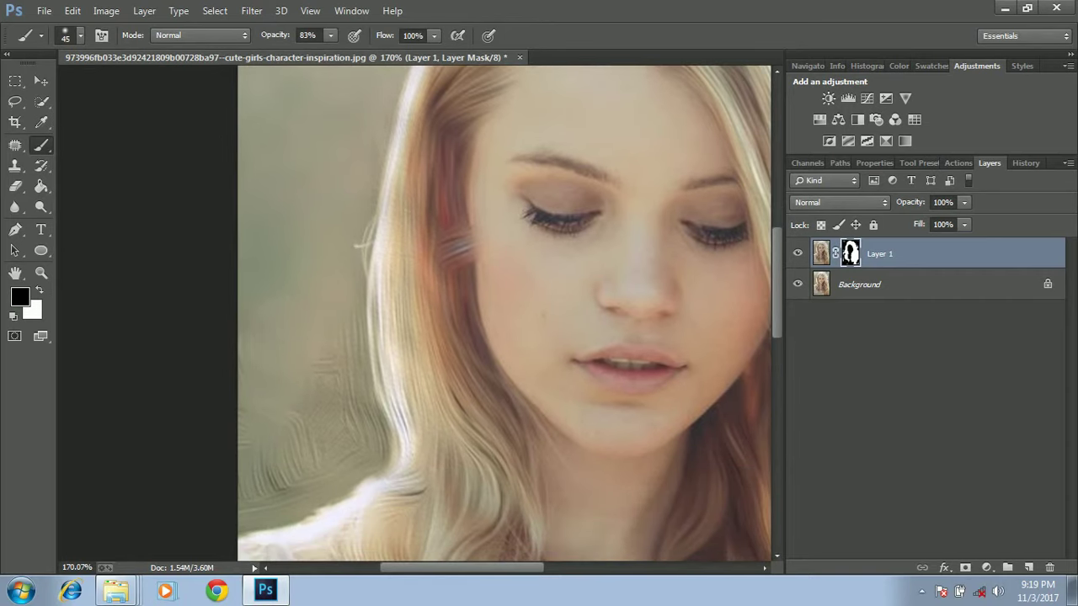
pyautogui.scroll(-2, 505, 313)
pyautogui.moveTo(340, 263)
pyautogui.mouseDown()
pyautogui.moveTo(325, 304)
pyautogui.moveTo(331, 362)
pyautogui.moveTo(357, 375)
pyautogui.moveTo(281, 408)
pyautogui.mouseUp()
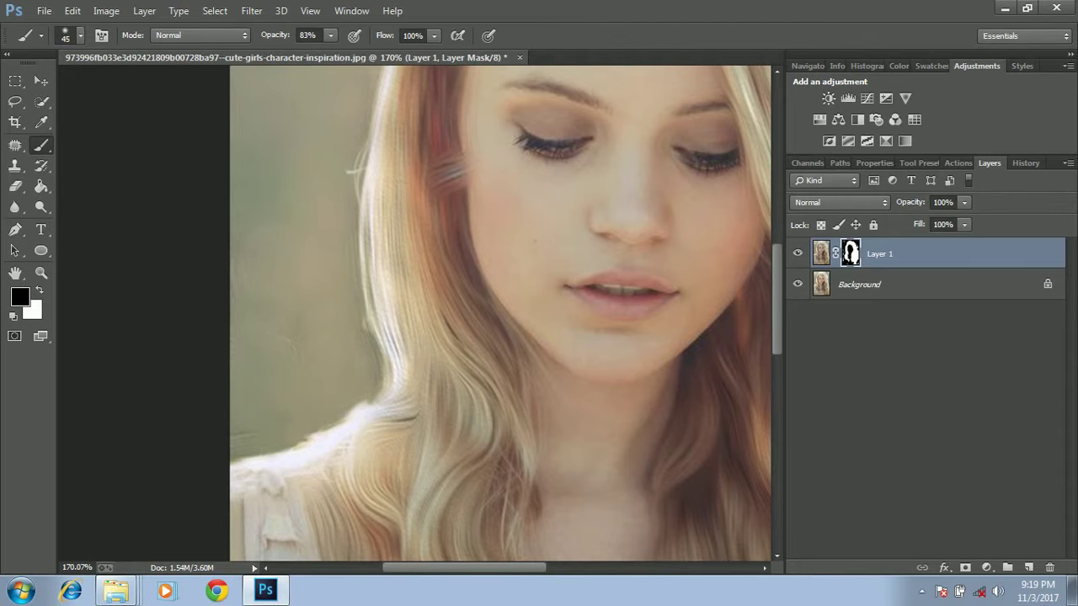
pyautogui.scroll(-9, 294, 347)
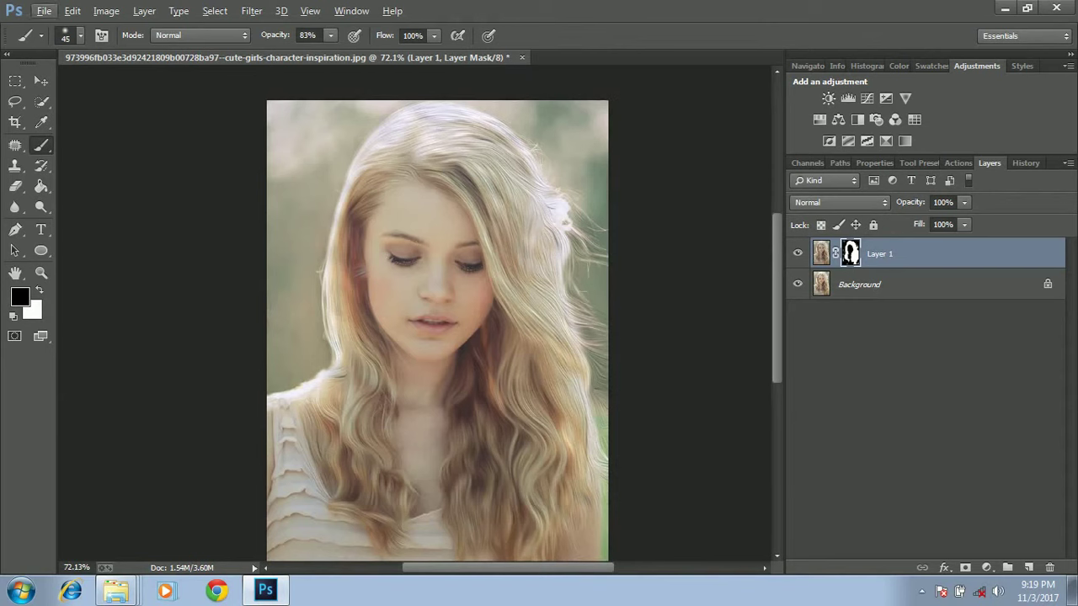
pyautogui.click(251, 11)
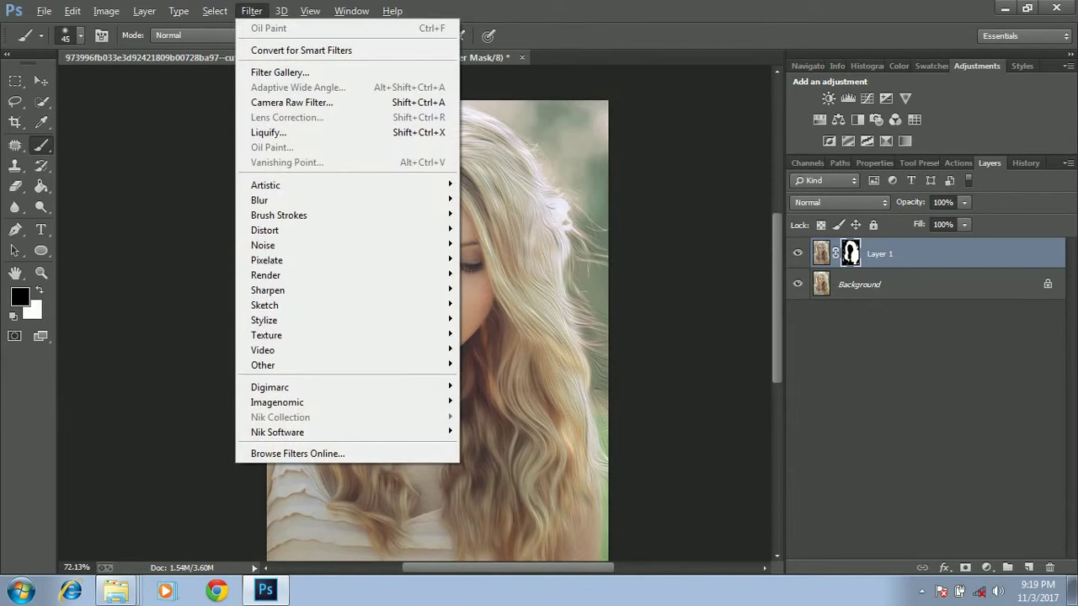
pyautogui.moveTo(270, 388)
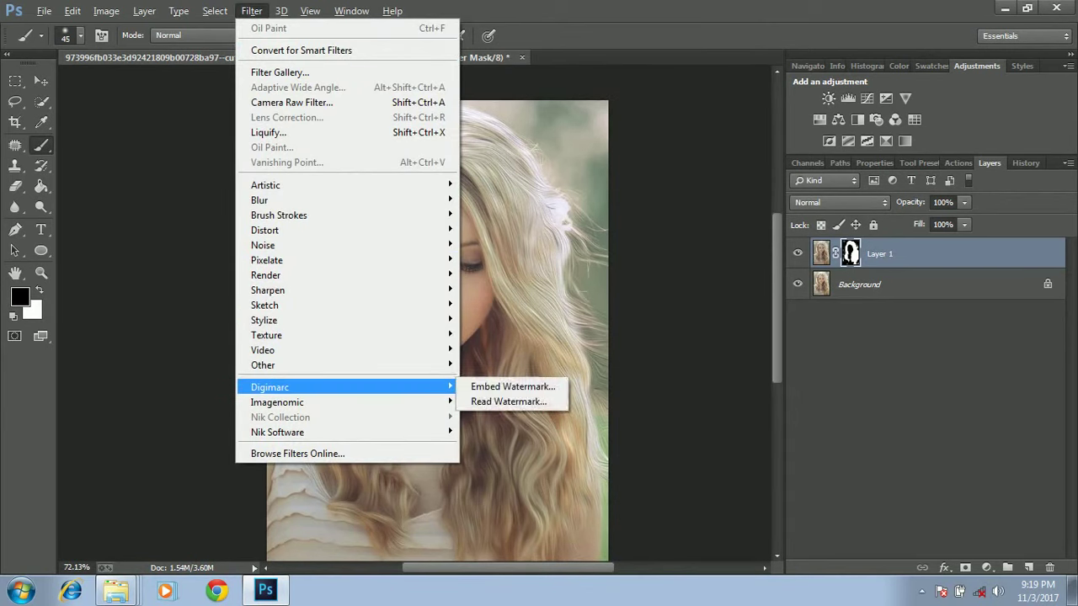
pyautogui.click(512, 387)
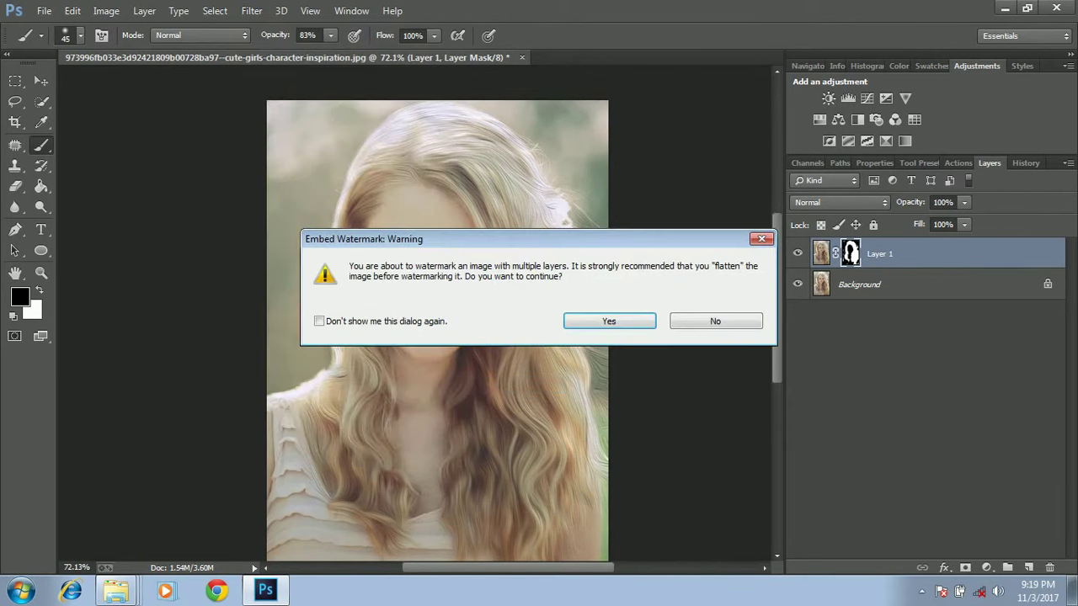
pyautogui.press('Return')
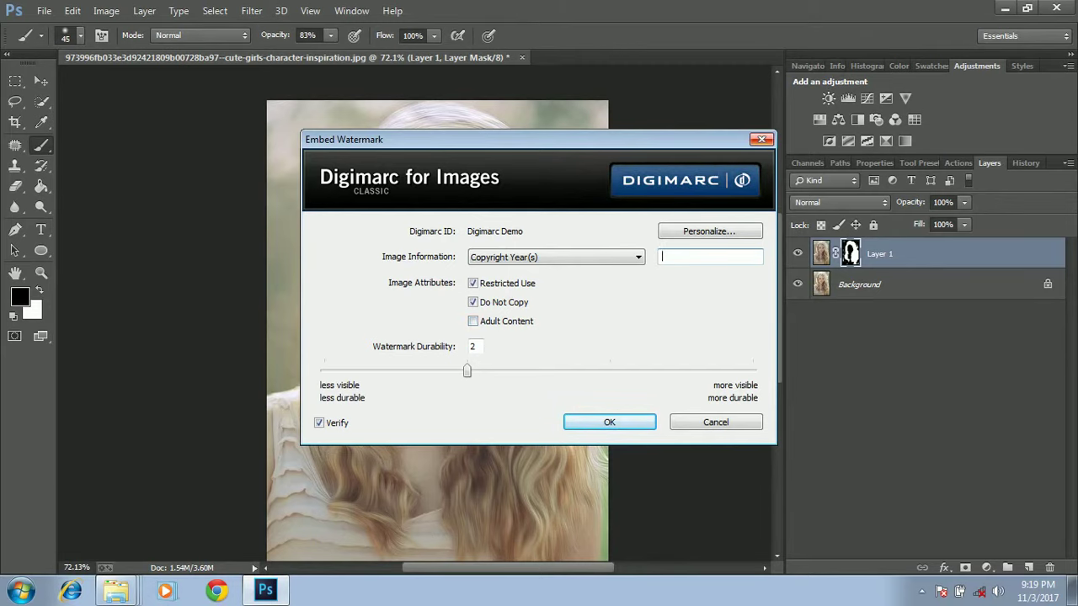
pyautogui.click(761, 139)
pyautogui.click(251, 10)
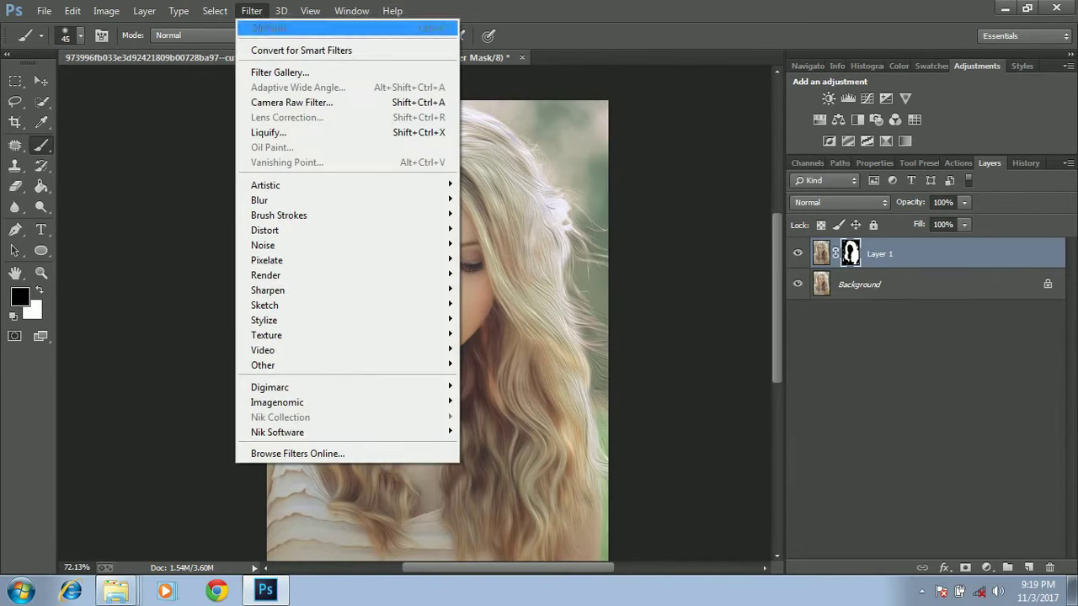
pyautogui.moveTo(277, 402)
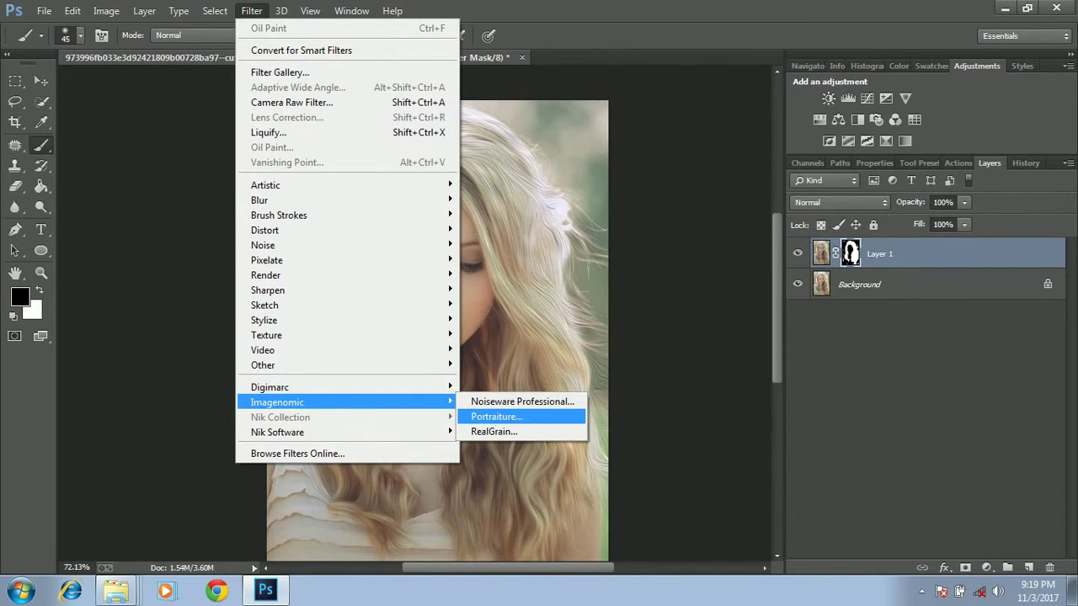
pyautogui.click(509, 401)
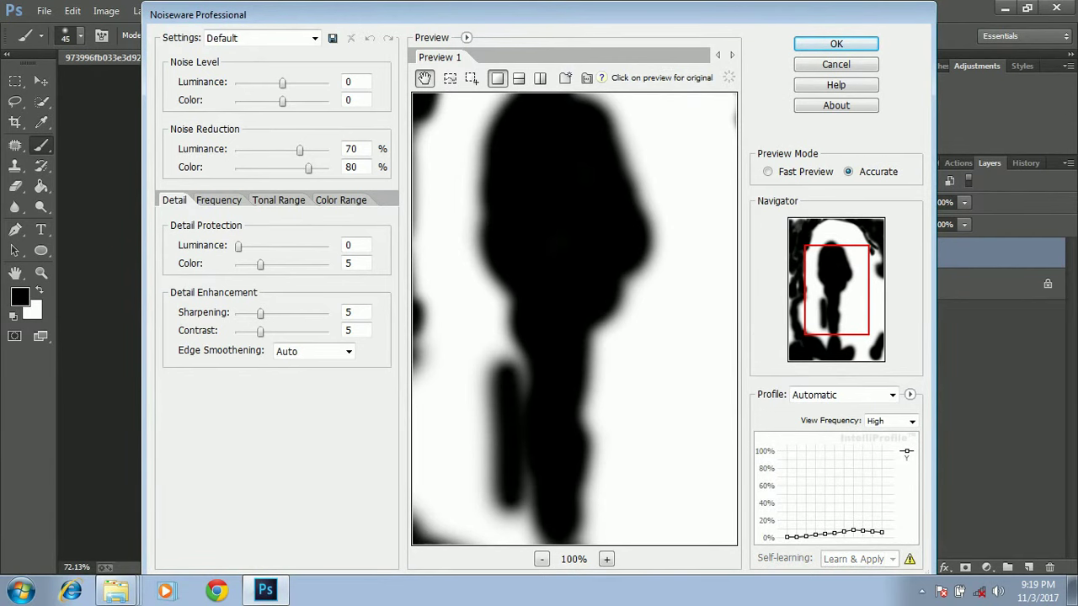
pyautogui.press('Return')
# Step: Run Noiseware Professional on Layer 1's image with luminance noise level +8 and noise reduction of 72% luminance and 100% color
pyautogui.click(821, 253)
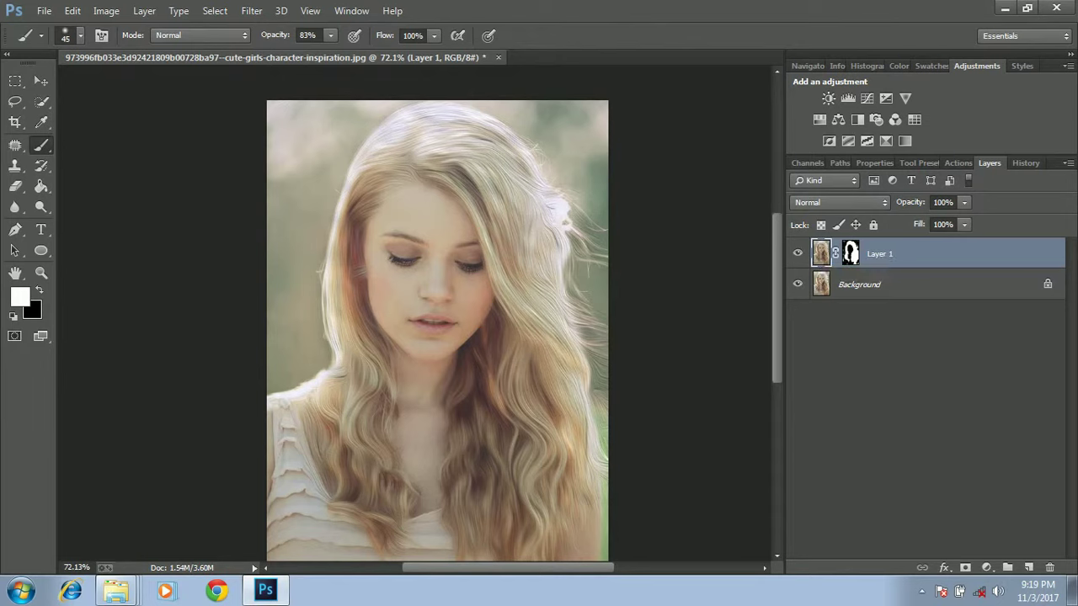
pyautogui.click(252, 11)
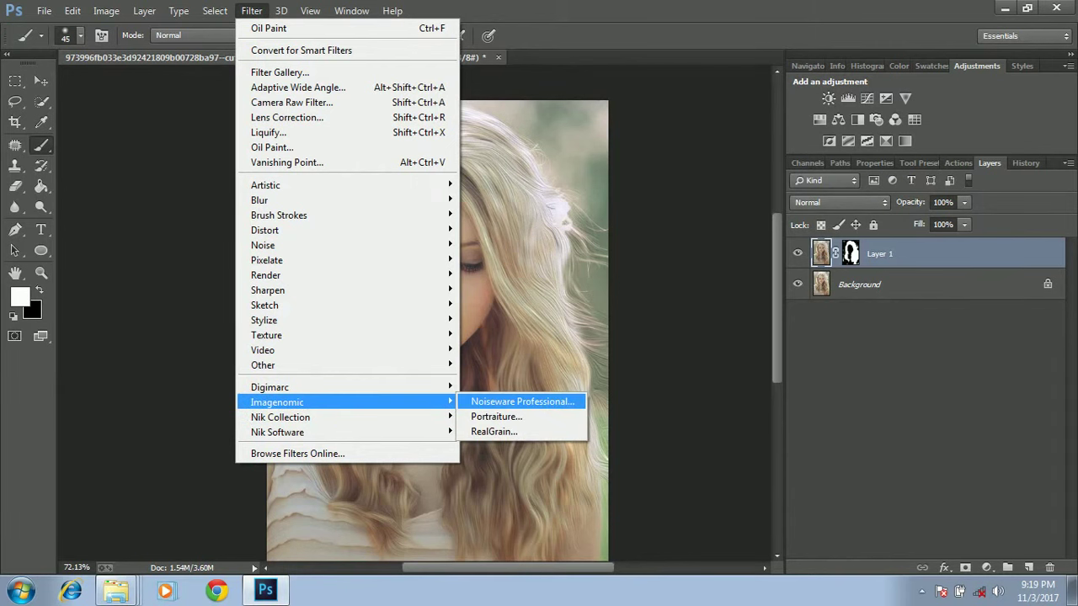
pyautogui.click(522, 402)
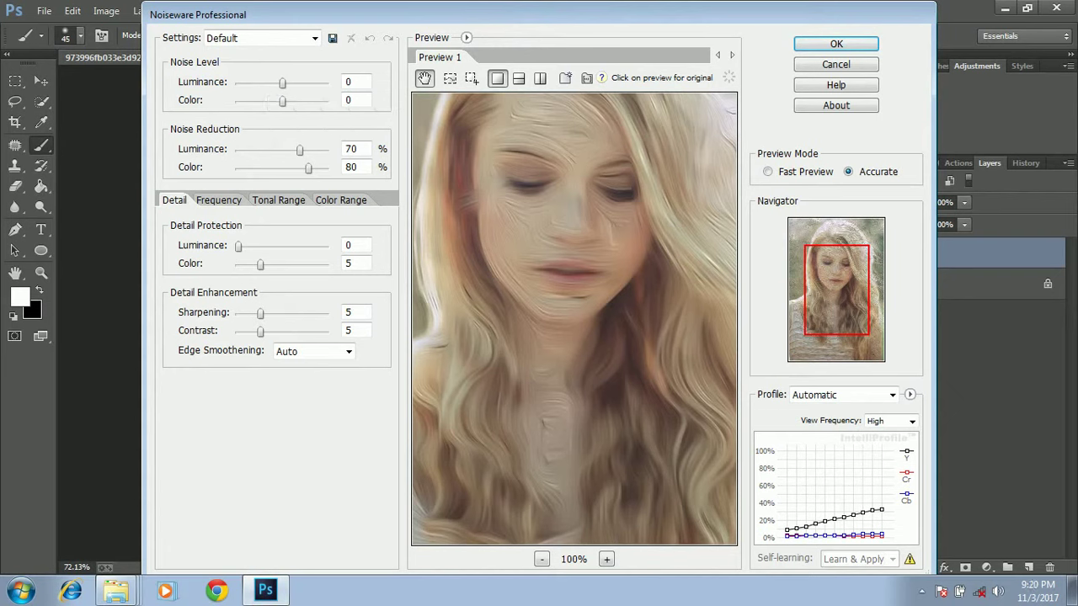
pyautogui.moveTo(282, 83)
pyautogui.mouseDown()
pyautogui.moveTo(258, 83)
pyautogui.moveTo(326, 83)
pyautogui.moveTo(300, 83)
pyautogui.mouseUp()
pyautogui.moveTo(299, 150); pyautogui.dragTo(326, 149)
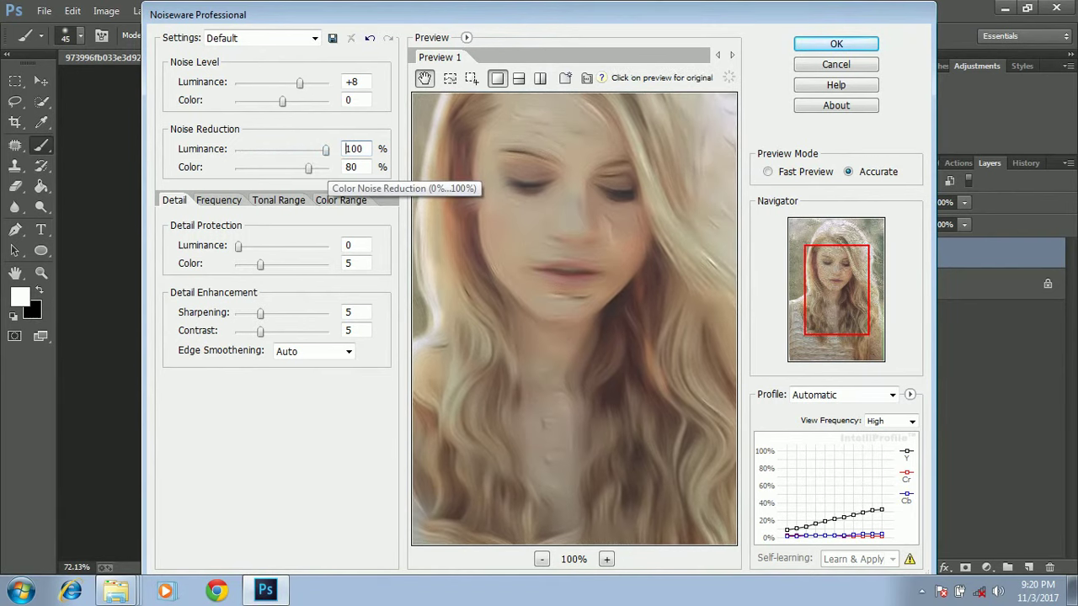
pyautogui.moveTo(308, 168)
pyautogui.mouseDown()
pyautogui.moveTo(326, 168)
pyautogui.moveTo(266, 168)
pyautogui.moveTo(326, 168)
pyautogui.moveTo(301, 149)
pyautogui.mouseUp()
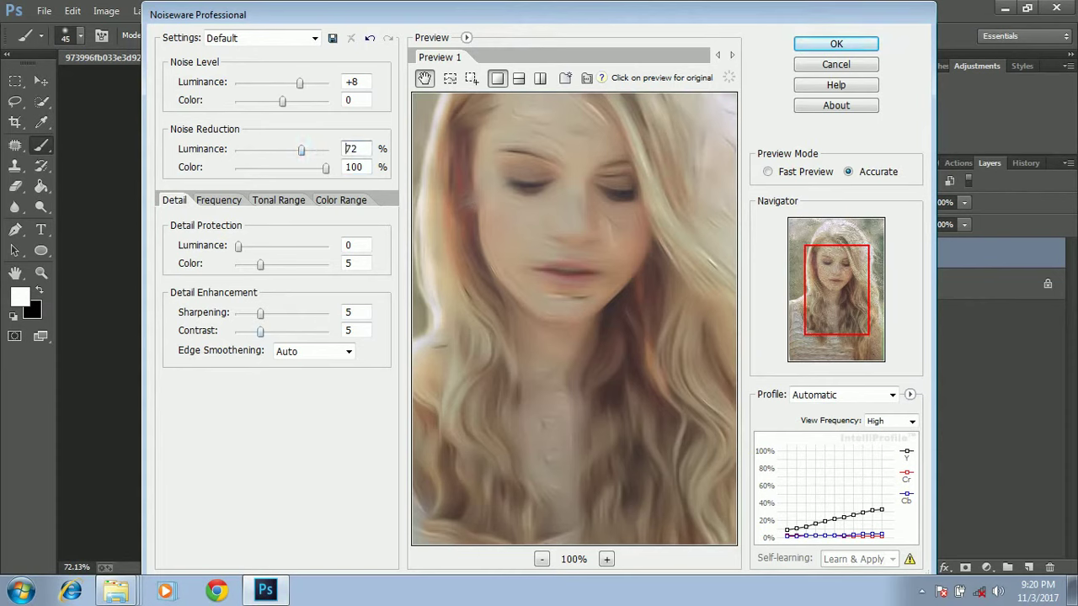
# Step: Set the detail enhancement contrast to 2 and sharpening to 4, and apply the noise reduction to Layer 1
pyautogui.moveTo(260, 331); pyautogui.dragTo(326, 313)
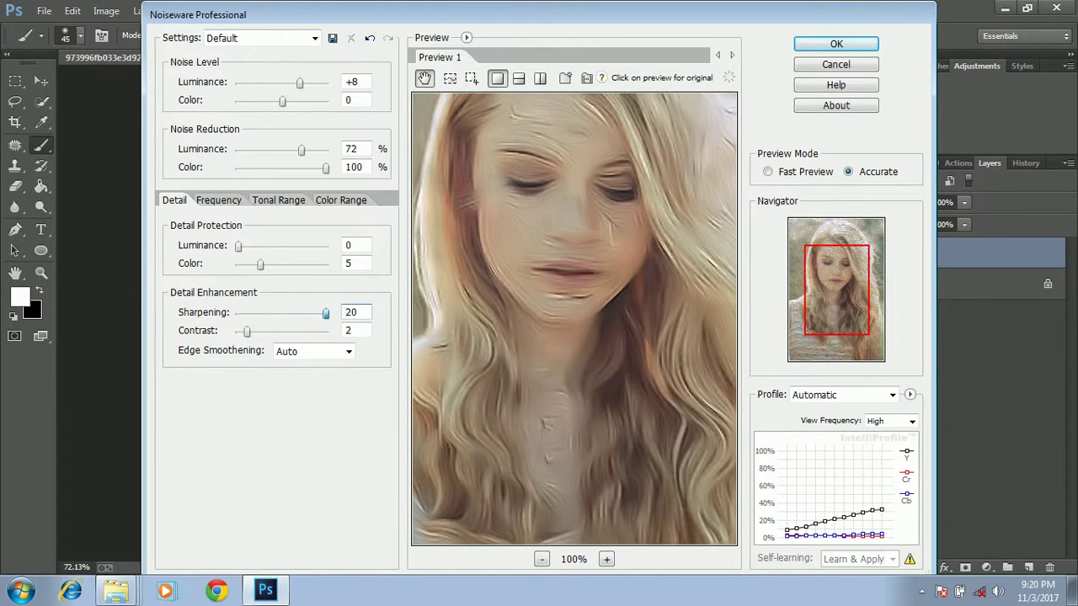
pyautogui.moveTo(326, 313); pyautogui.dragTo(255, 313)
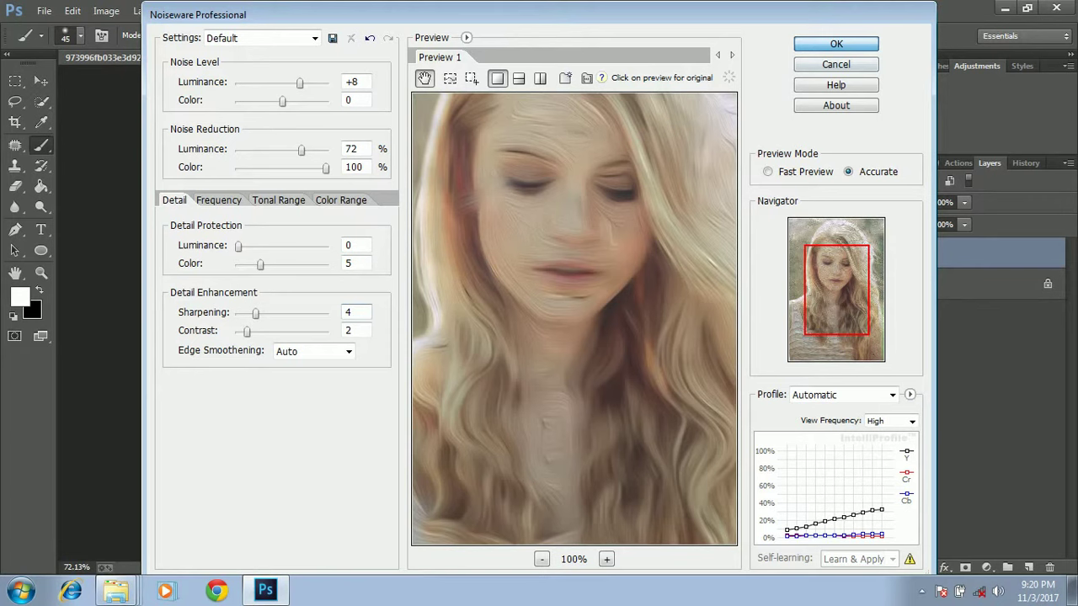
pyautogui.press('Return')
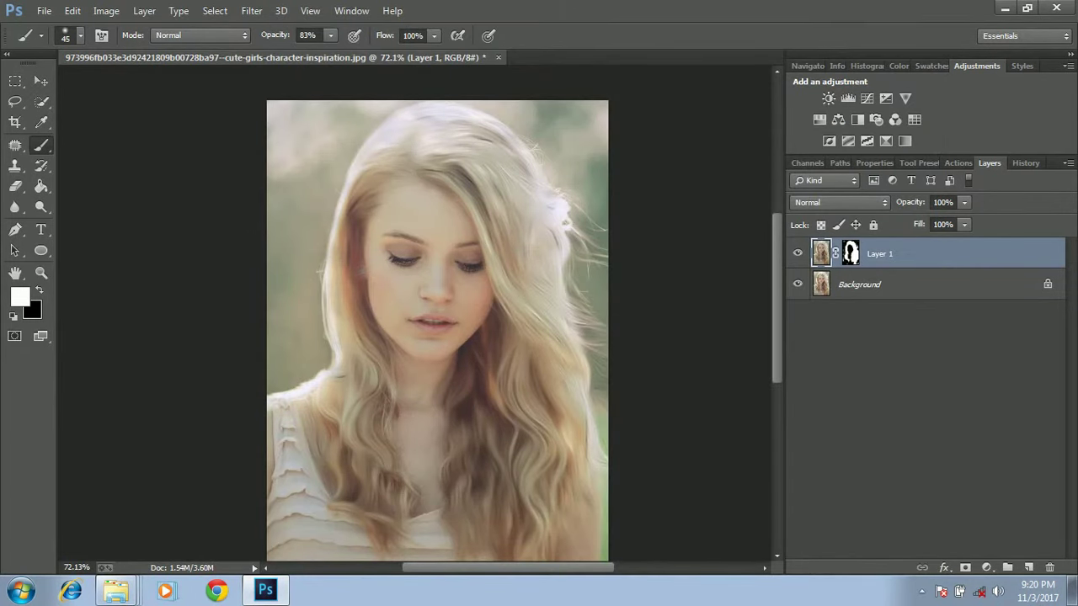
# Step: Duplicate Layer 1 with its mask and open the Portraiture filter on the copy, accepting the license agreement
pyautogui.hotkey('ctrl', 'j')
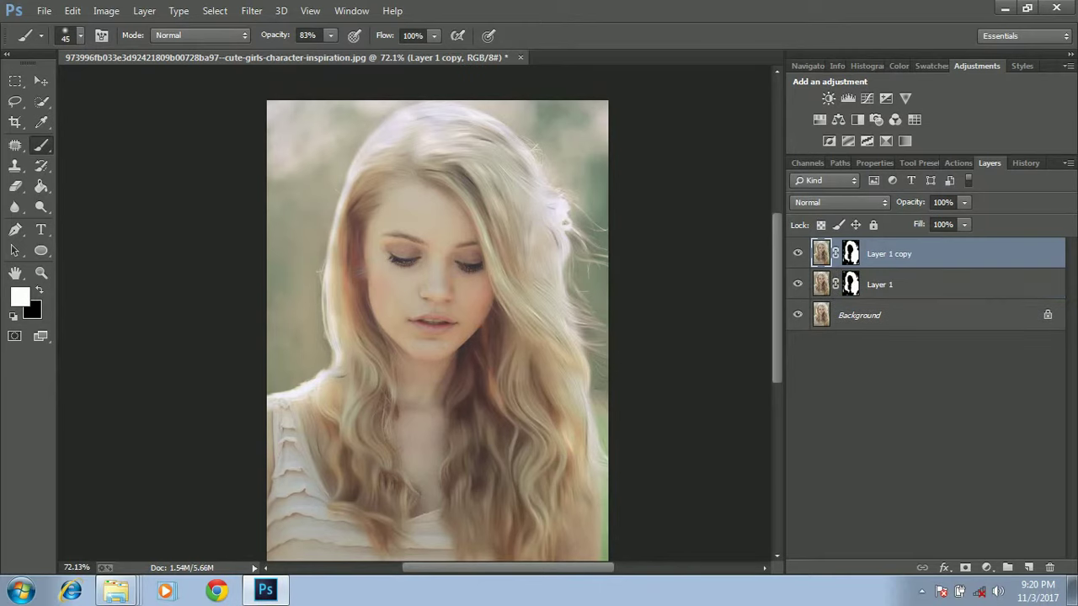
pyautogui.click(252, 10)
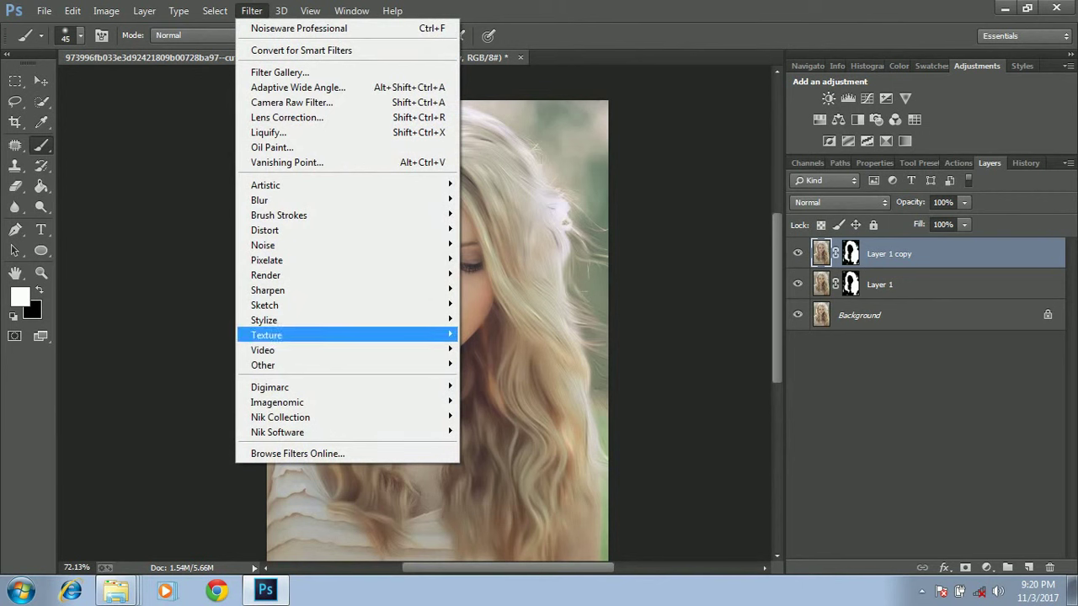
pyautogui.moveTo(280, 417)
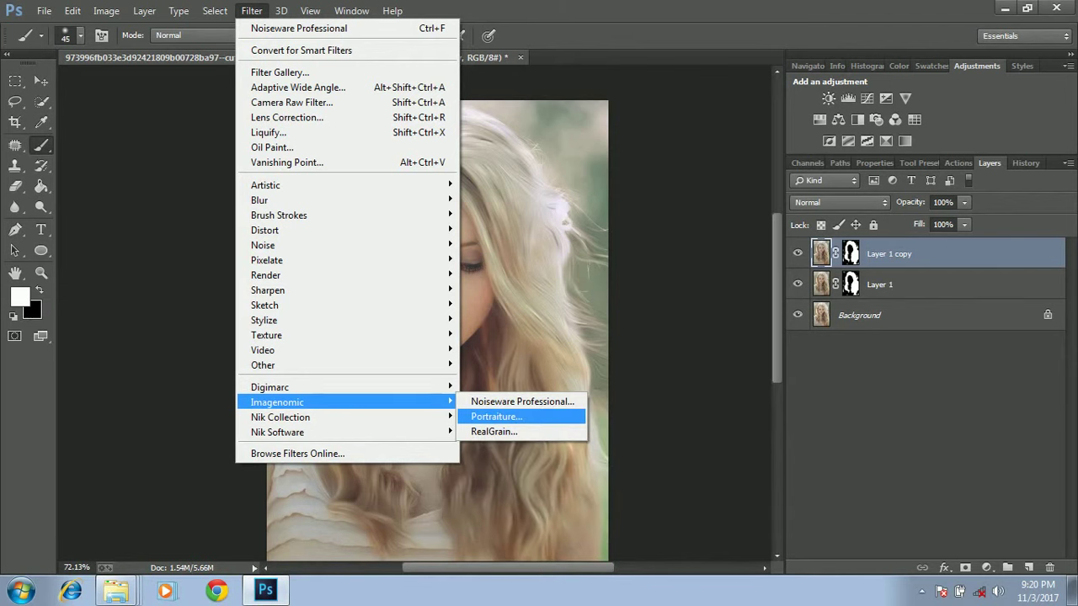
pyautogui.click(496, 417)
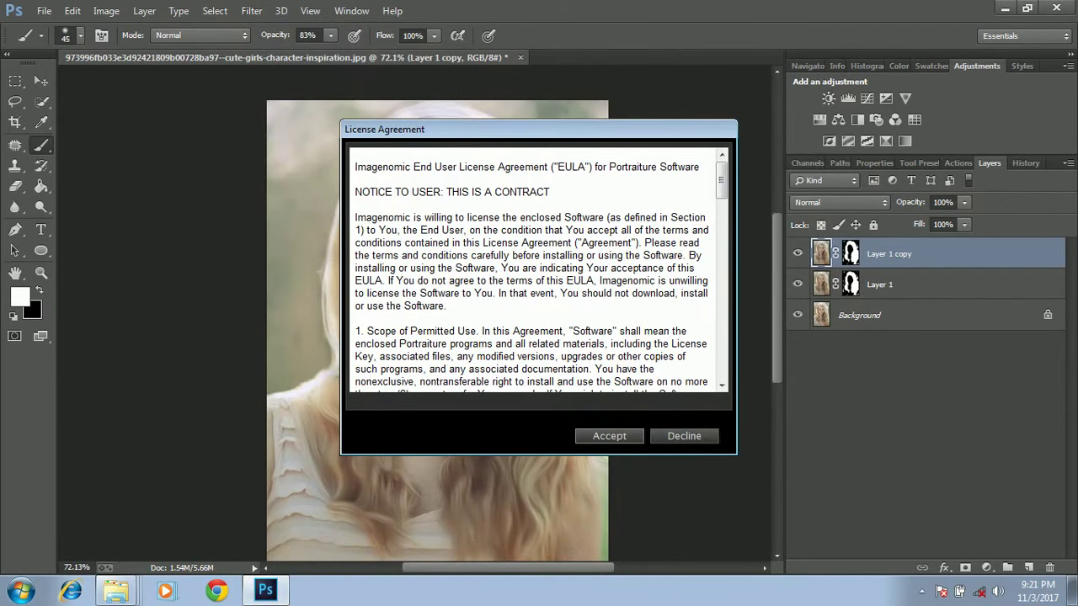
pyautogui.click(609, 435)
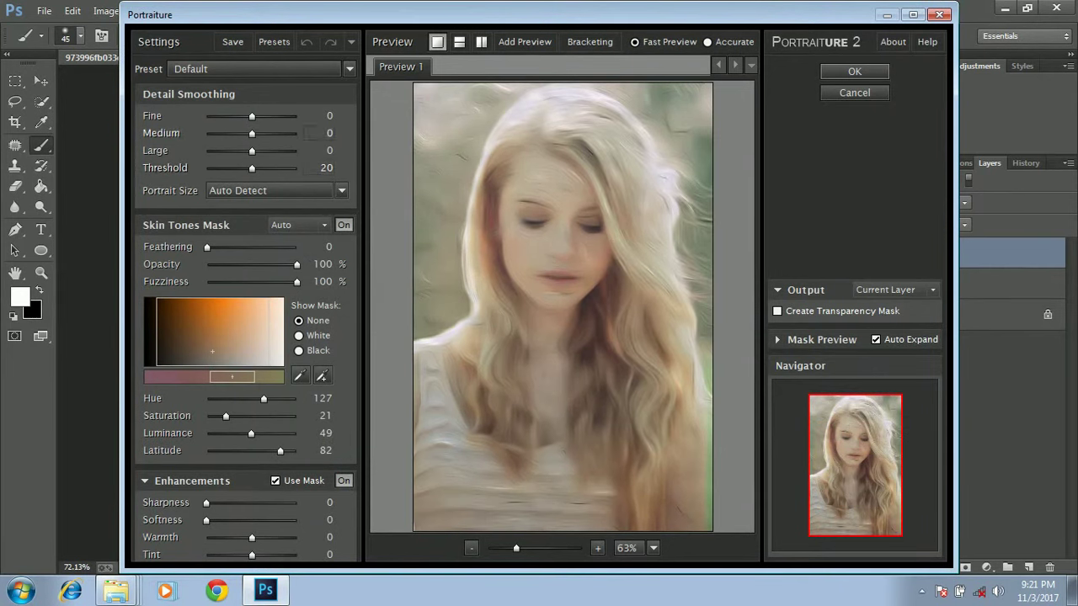
# Step: Set Portraiture's detail smoothing to +14 for Fine, -8 for Medium and -7 for Large
pyautogui.moveTo(252, 116); pyautogui.dragTo(285, 117)
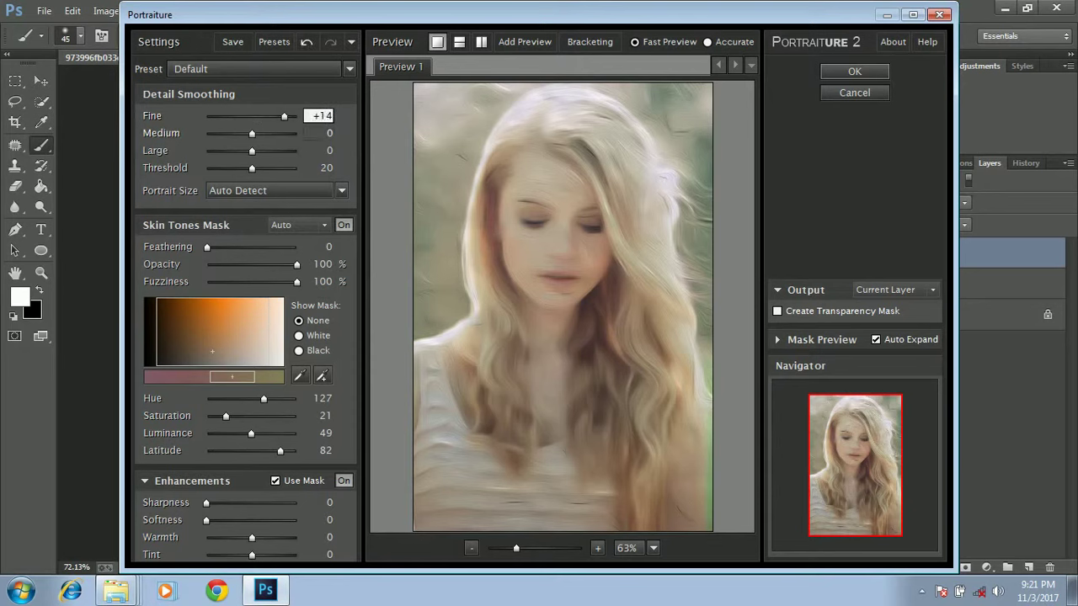
pyautogui.press('Tab')
pyautogui.write('3')
pyautogui.press('Return')
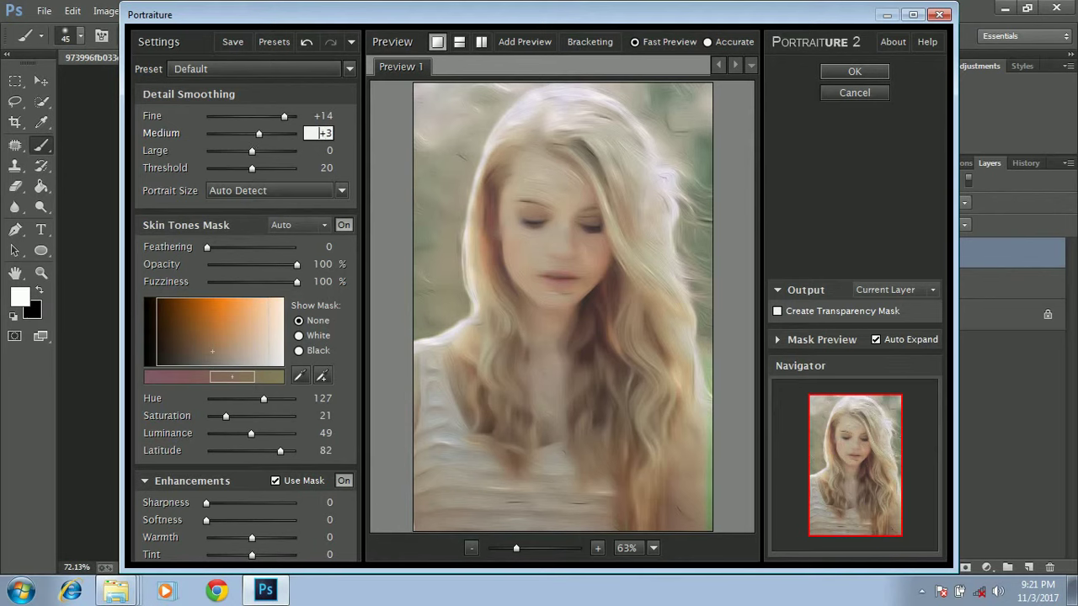
pyautogui.moveTo(259, 133); pyautogui.dragTo(234, 134)
pyautogui.moveTo(252, 152); pyautogui.dragTo(236, 152)
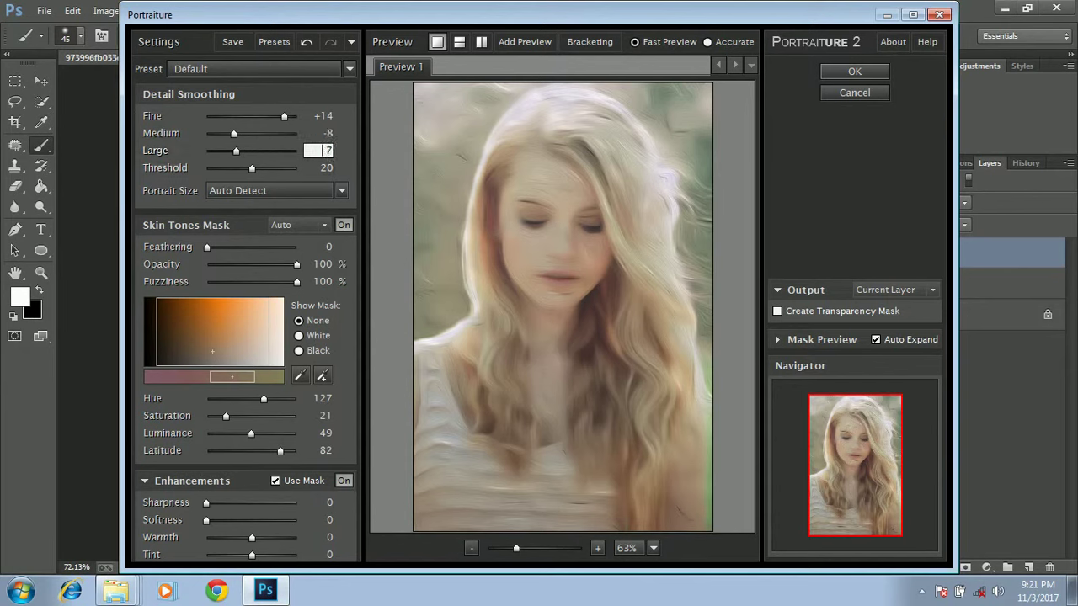
# Step: Set the smoothing threshold to 27 and apply Portraiture to Layer 1 copy
pyautogui.press('Tab')
pyautogui.press('Up')
pyautogui.press('Up')
pyautogui.press('Up')
pyautogui.press('Up')
pyautogui.press('Up')
pyautogui.press('Up')
pyautogui.press('Up')
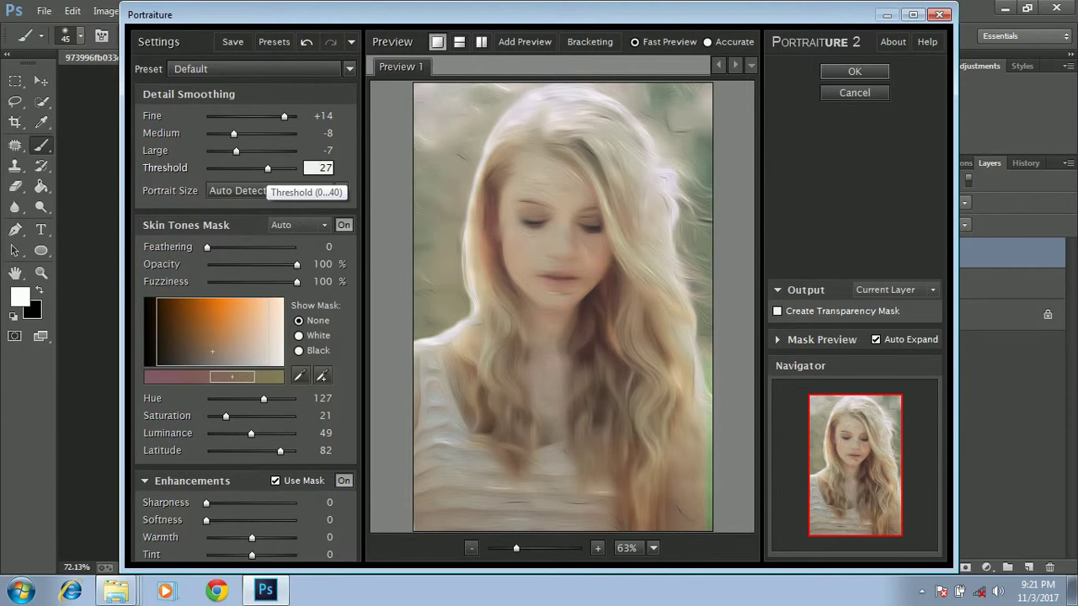
pyautogui.press('Return')
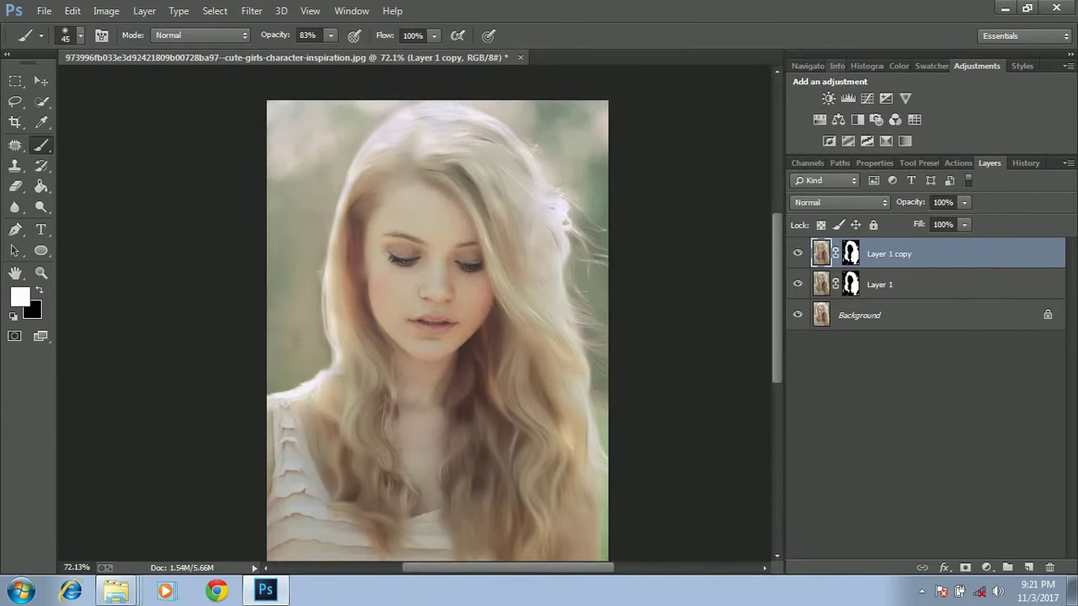
# Step: Compare the smoothed hair with the original by toggling the visibility of Layer 1 copy, Layer 1 and Background, leaving all three shown
pyautogui.click(797, 284)
pyautogui.click(798, 315)
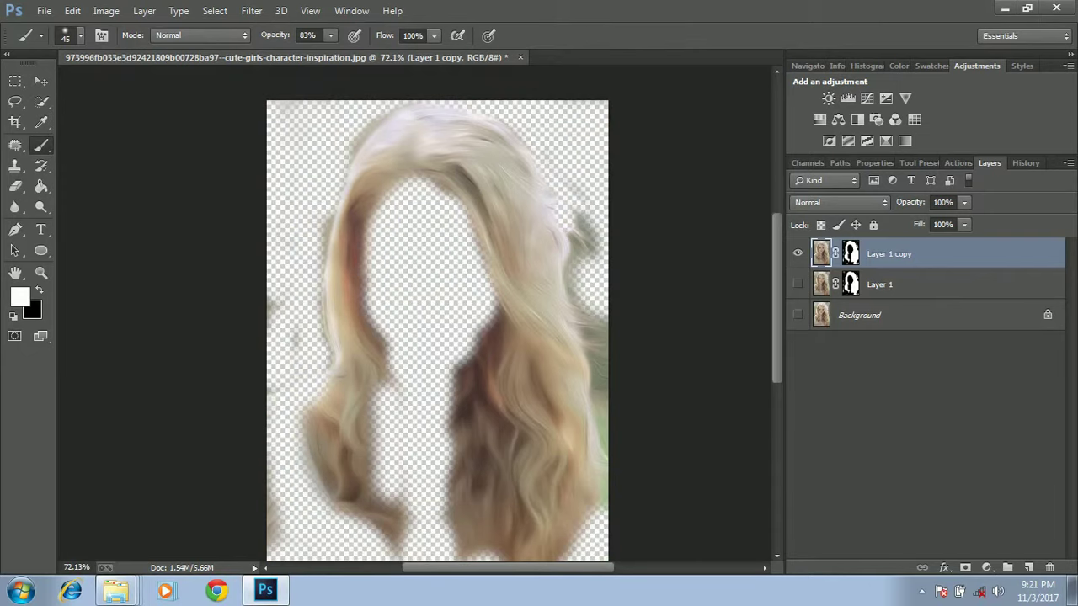
pyautogui.click(798, 315)
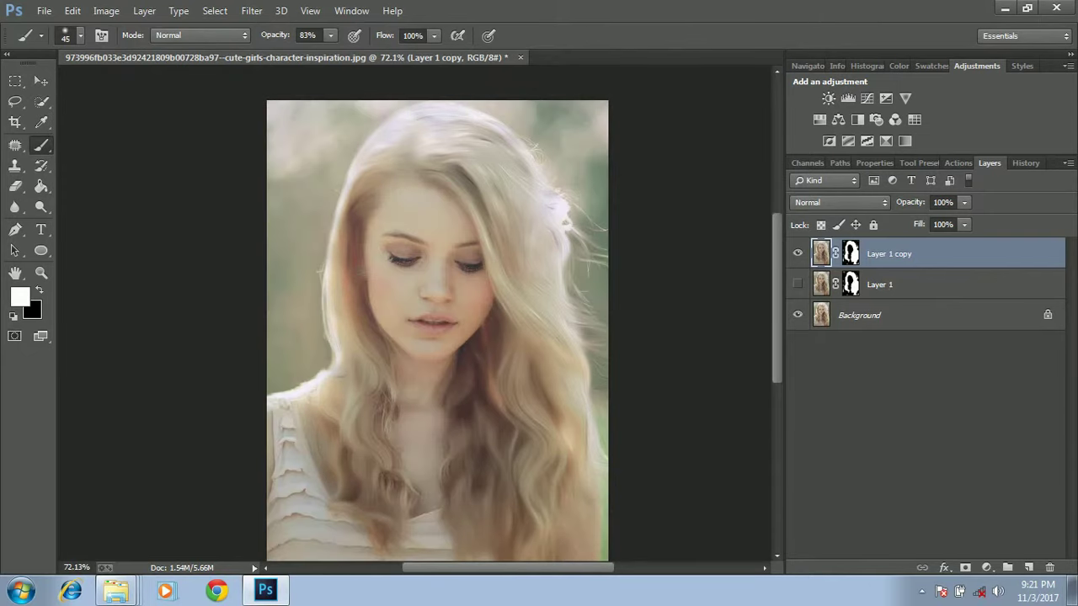
pyautogui.click(797, 254)
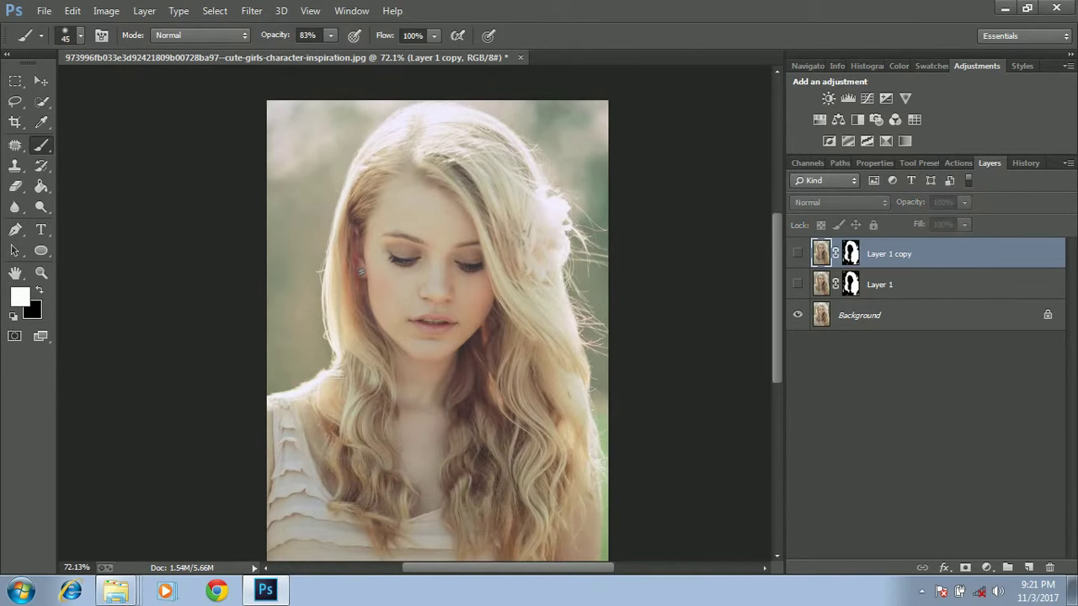
pyautogui.click(798, 253)
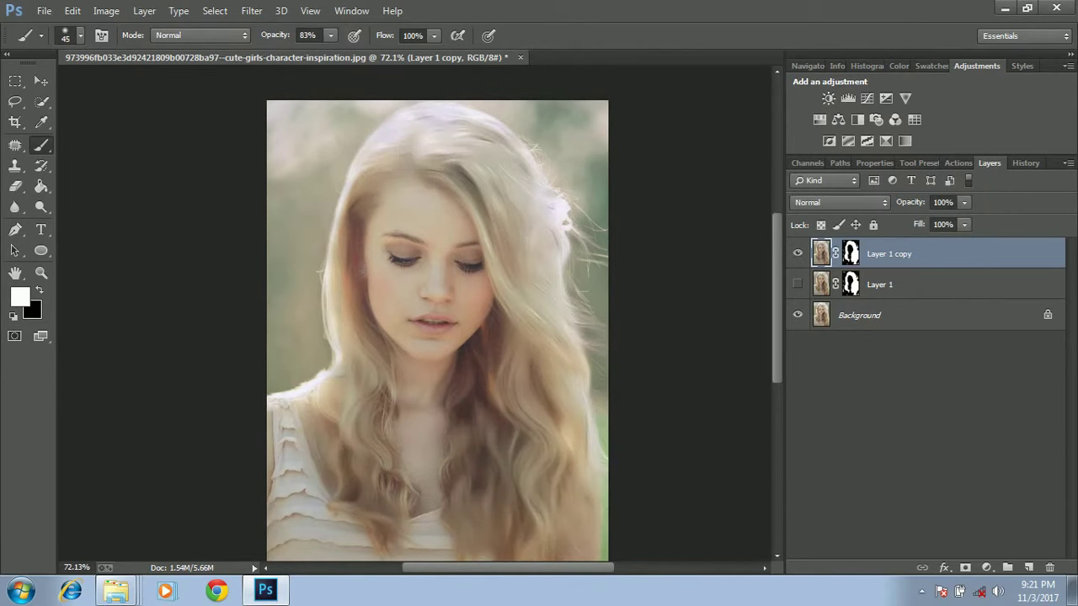
pyautogui.click(798, 284)
pyautogui.click(798, 283)
pyautogui.scroll(10, 438, 256)
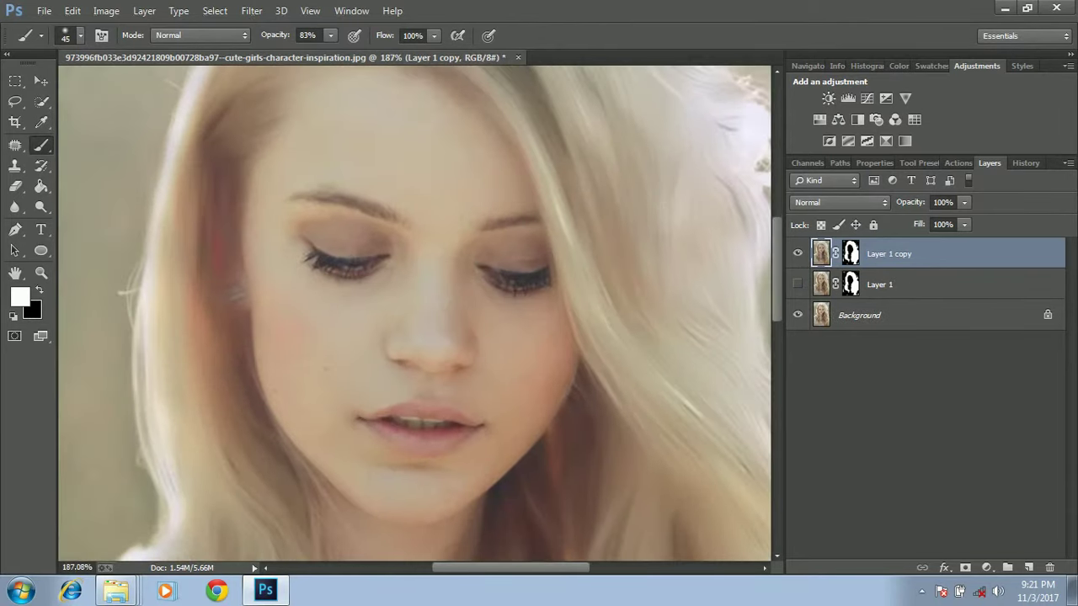
pyautogui.scroll(-5, 472, 286)
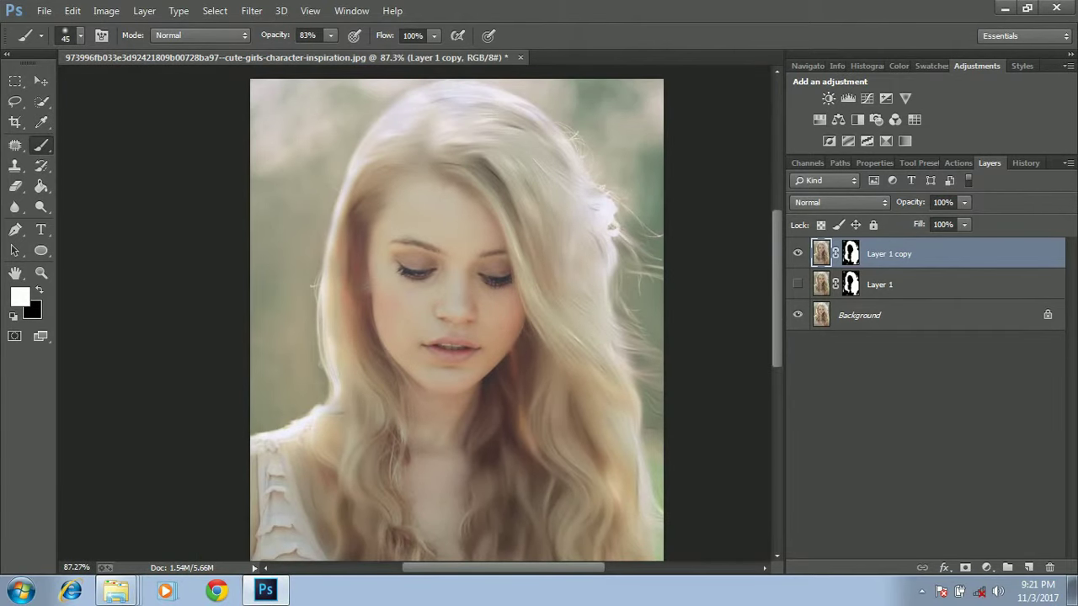
pyautogui.click(797, 284)
pyautogui.click(797, 315)
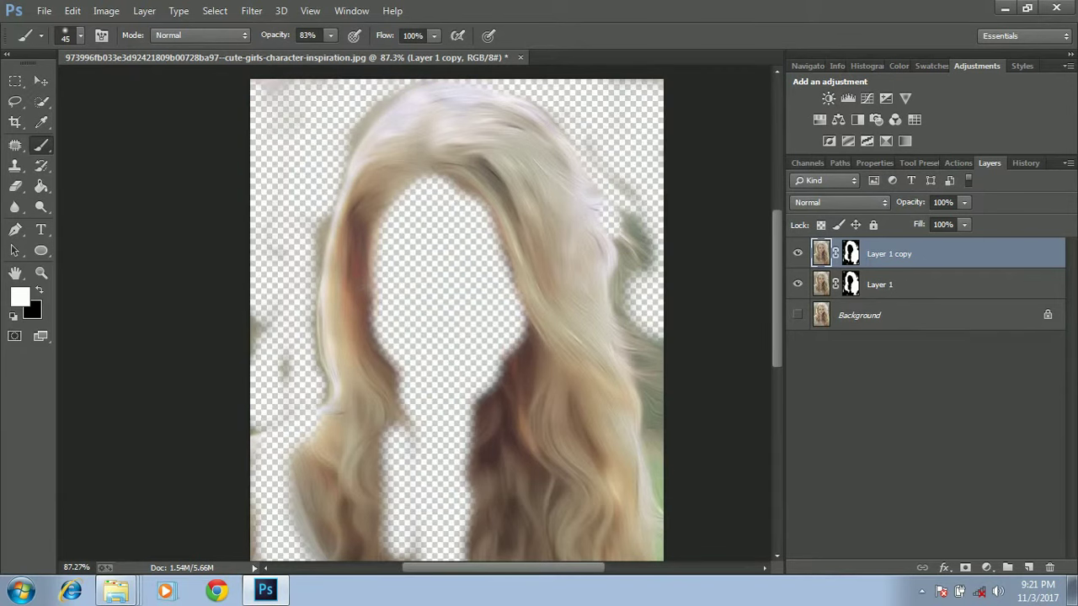
pyautogui.click(798, 315)
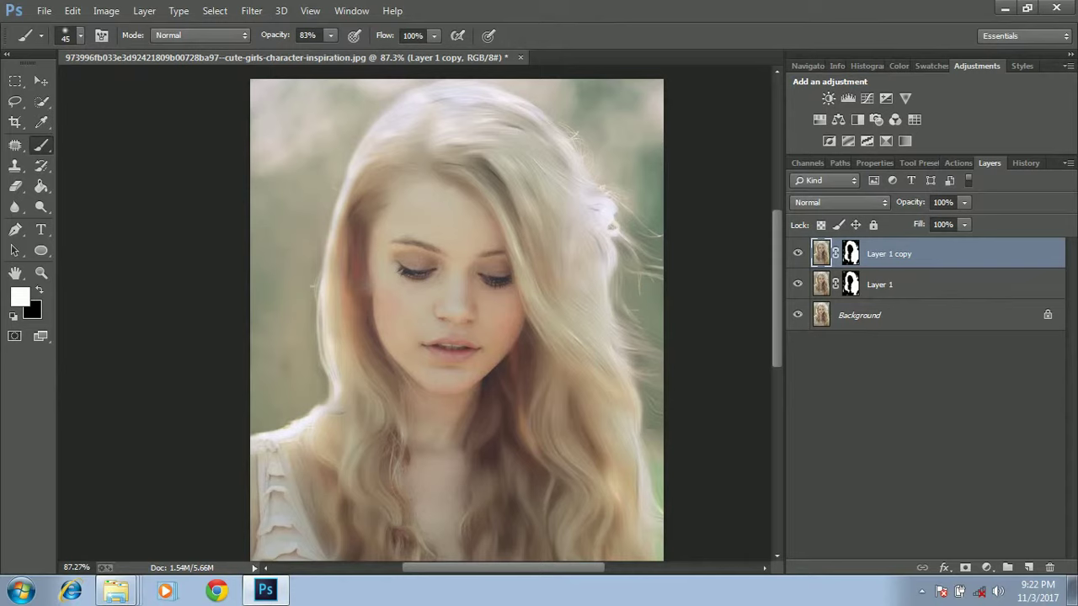
pyautogui.click(251, 10)
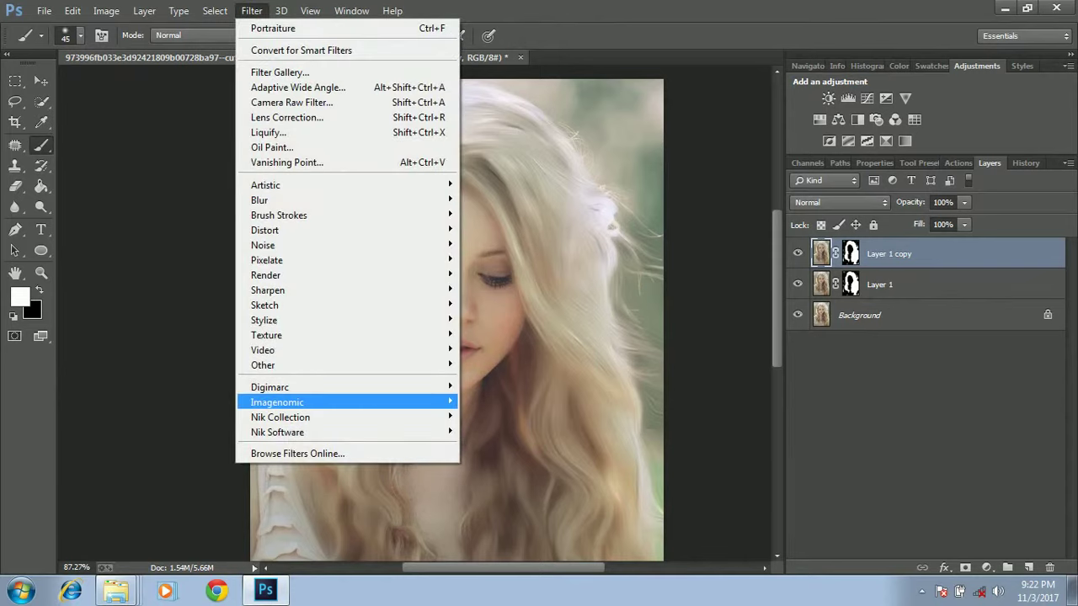
pyautogui.moveTo(277, 402)
pyautogui.click(494, 431)
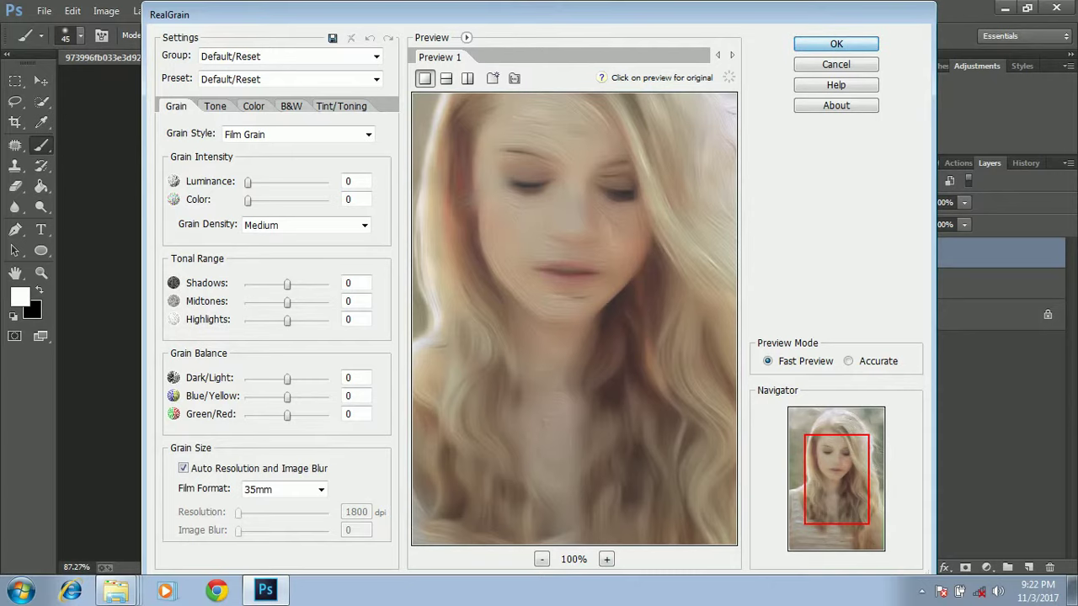
pyautogui.press('Escape')
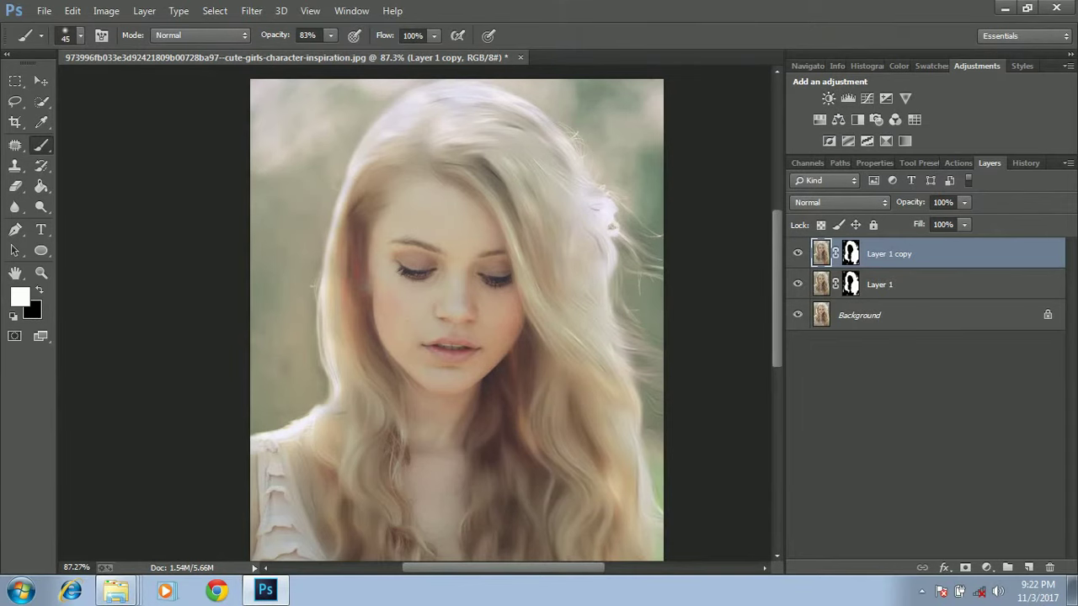
# Step: Try the Oil Paint filter on Layer 1 copy with Cleanliness 8.3, Scale 0.1 and a lower Bristle Detail
pyautogui.scroll(2, 457, 320)
pyautogui.scroll(-5, 456, 320)
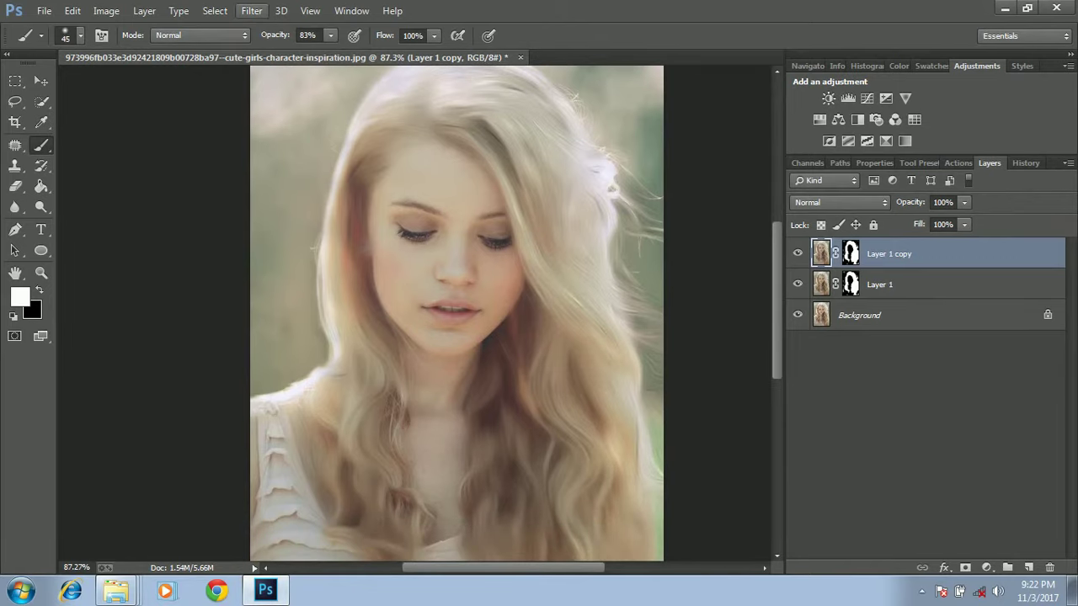
pyautogui.click(251, 10)
pyautogui.click(271, 147)
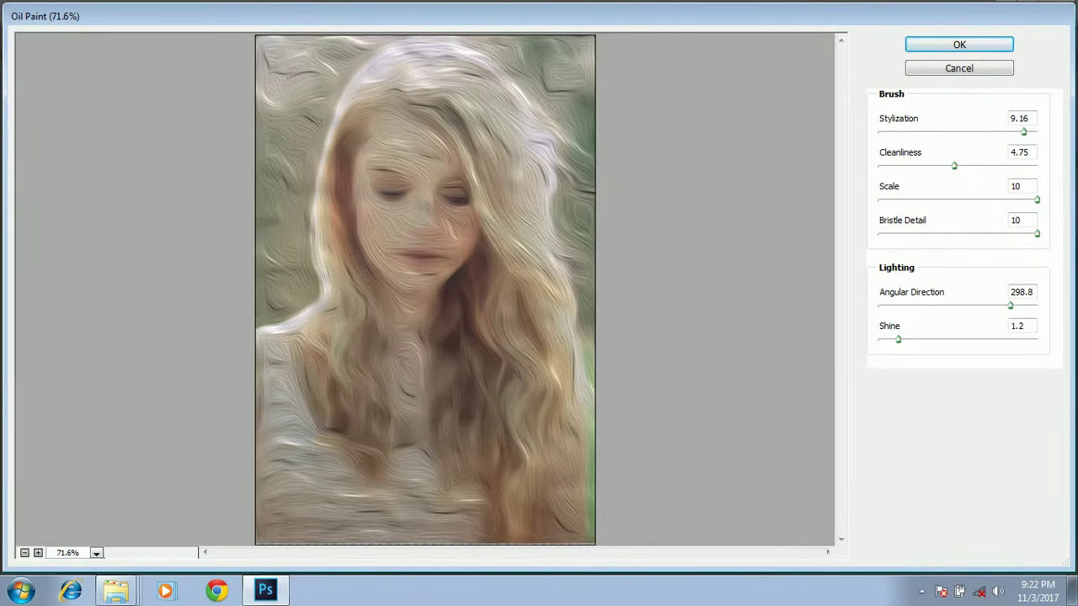
pyautogui.moveTo(954, 166)
pyautogui.mouseDown()
pyautogui.moveTo(879, 166)
pyautogui.moveTo(1011, 165)
pyautogui.mouseUp()
pyautogui.press('Tab')
pyautogui.moveTo(1036, 199); pyautogui.dragTo(879, 199)
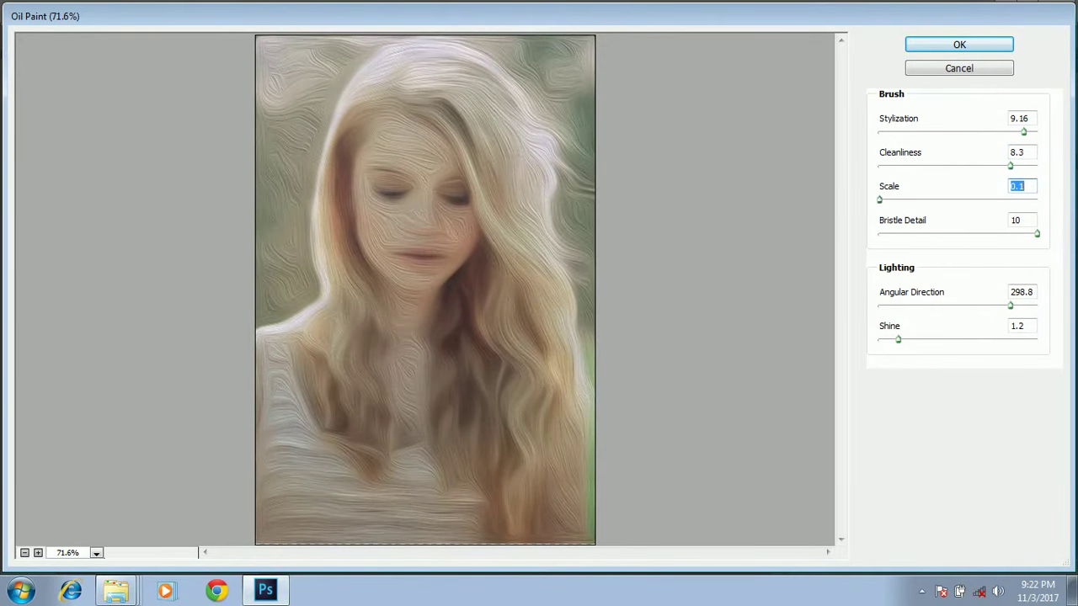
pyautogui.press('Tab')
pyautogui.moveTo(1037, 233); pyautogui.dragTo(894, 233)
pyautogui.click(959, 44)
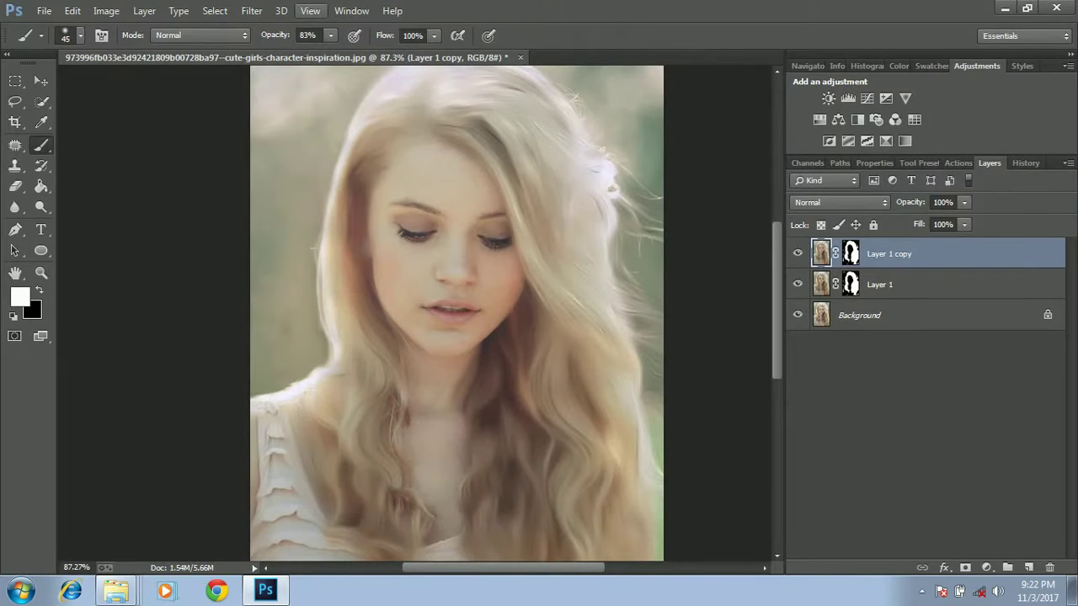
# Step: Open the Oil Paint filter on Layer 1 copy and set its Cleanliness to 9.35
pyautogui.click(251, 10)
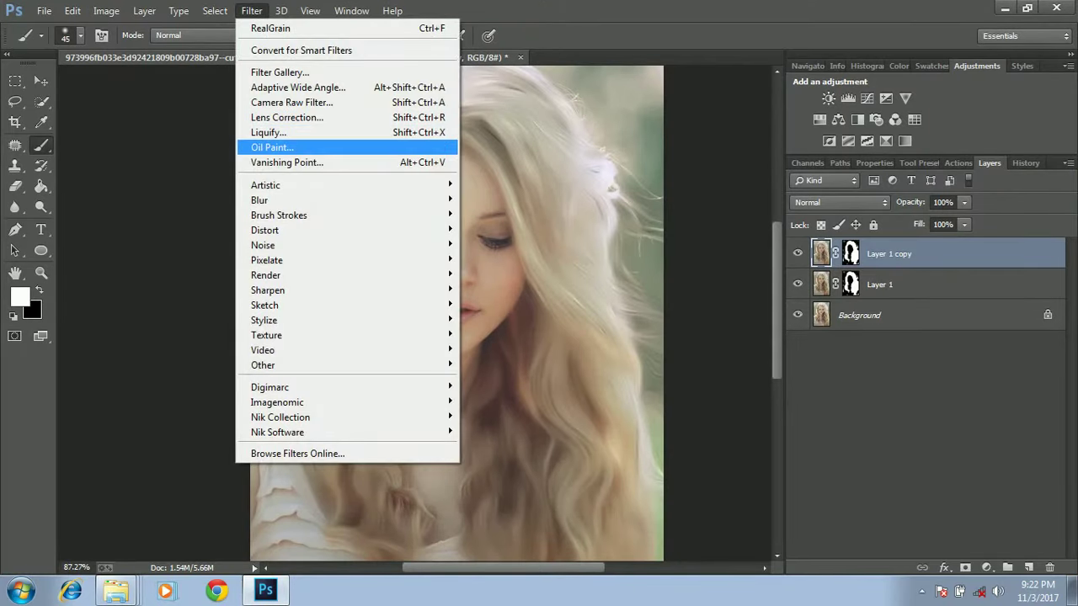
pyautogui.click(278, 142)
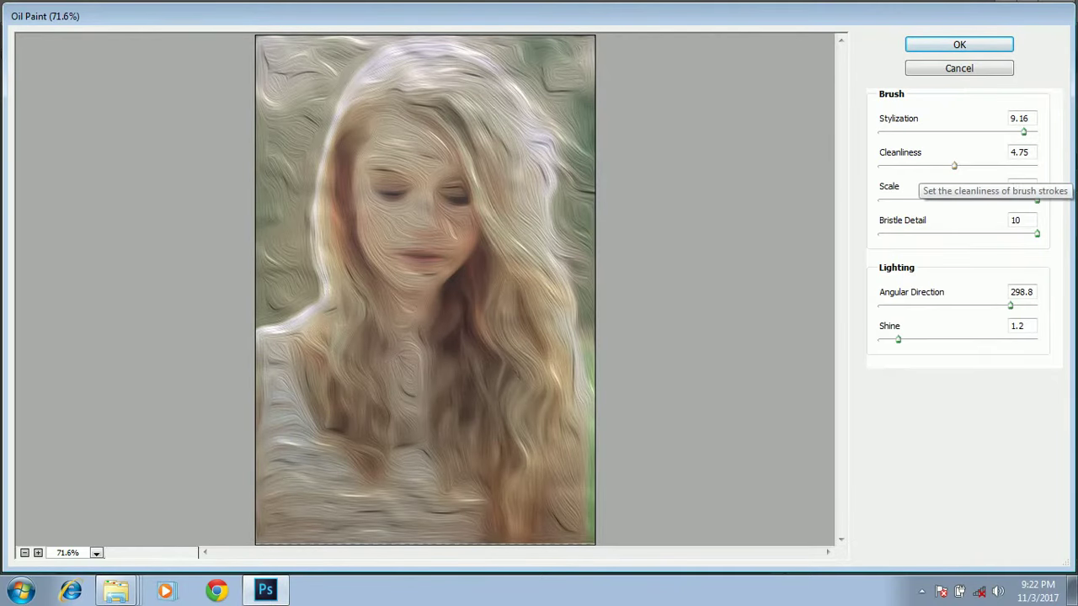
pyautogui.moveTo(954, 166); pyautogui.dragTo(897, 165)
pyautogui.press('Tab')
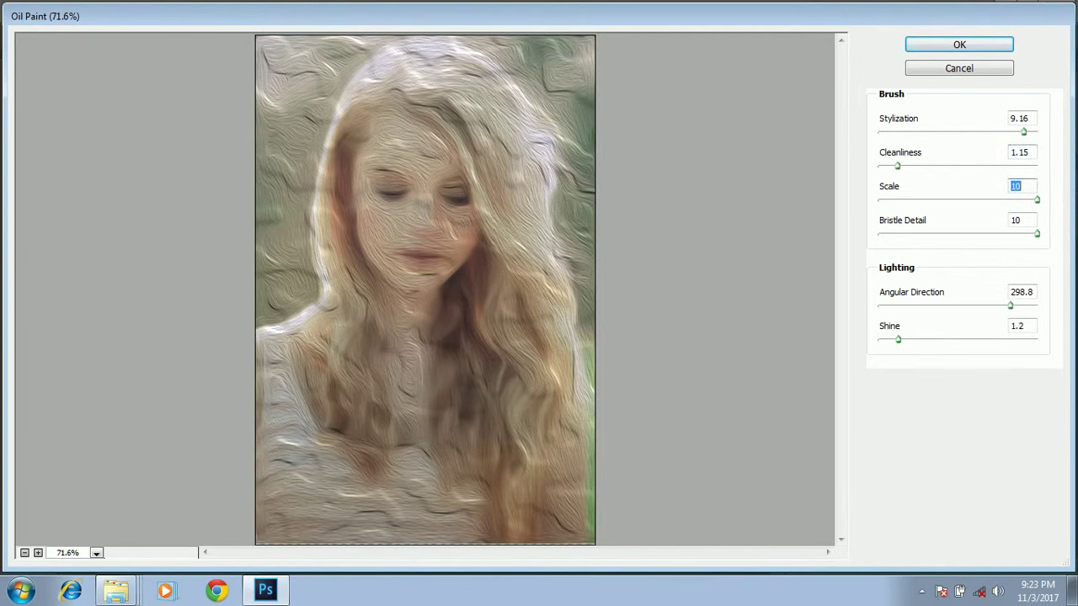
pyautogui.moveTo(897, 165); pyautogui.dragTo(1027, 166)
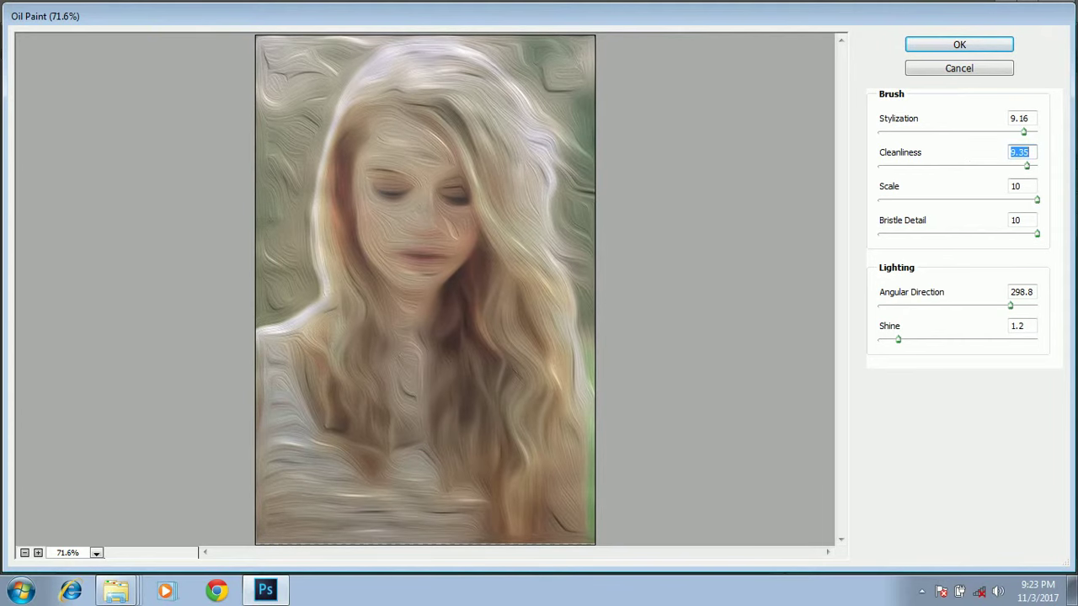
# Step: Set the brush Scale to 0.1 and Bristle Detail to 3, and apply Oil Paint to Layer 1 copy
pyautogui.moveTo(1037, 200); pyautogui.dragTo(948, 200)
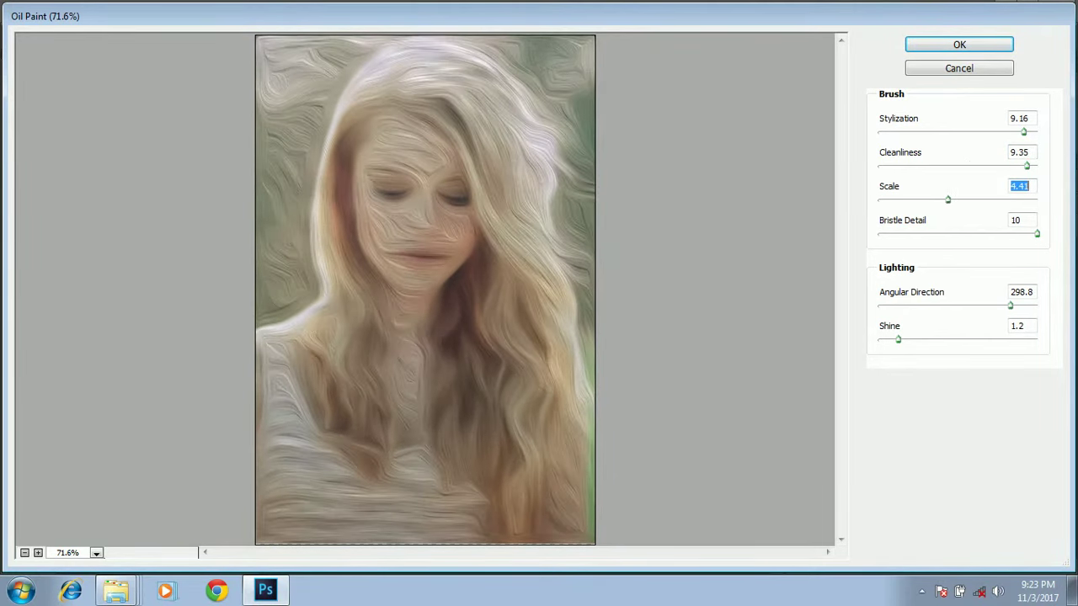
pyautogui.moveTo(1037, 233); pyautogui.dragTo(1037, 200)
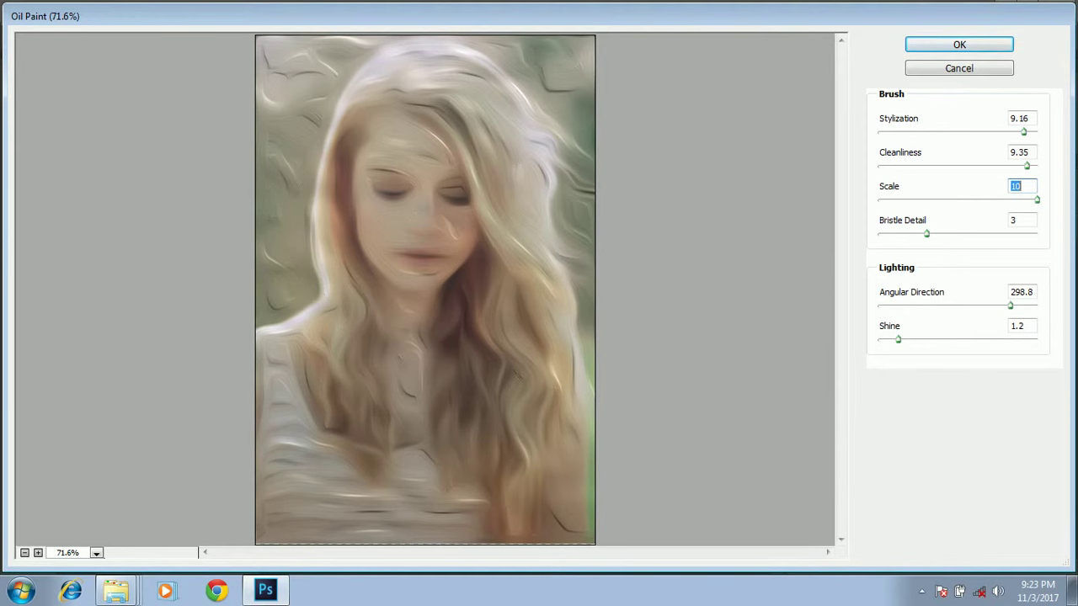
pyautogui.hotkey('shift', 'Down')
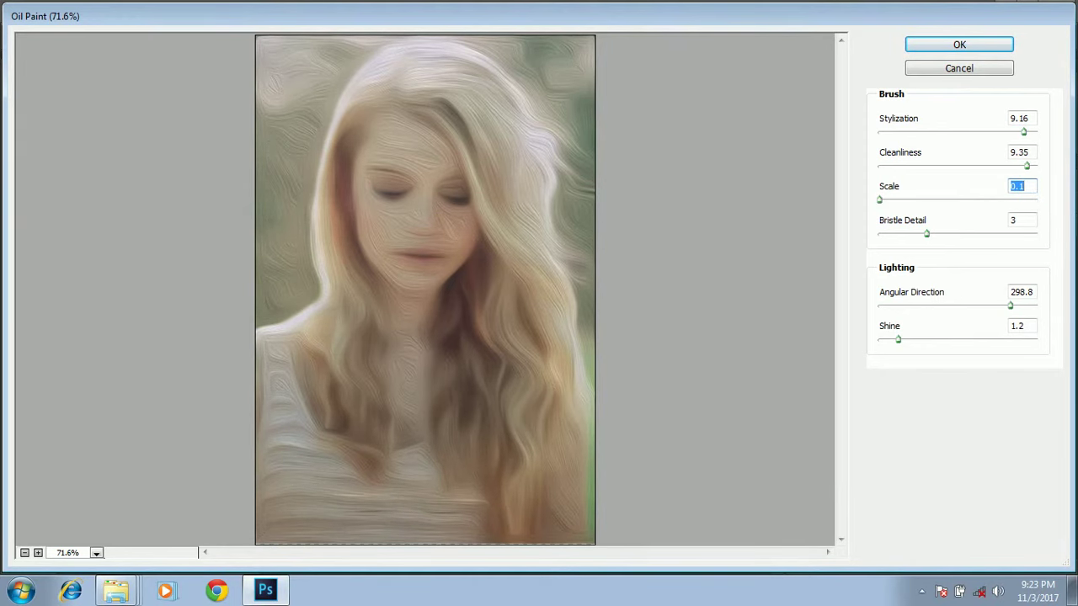
pyautogui.press('Return')
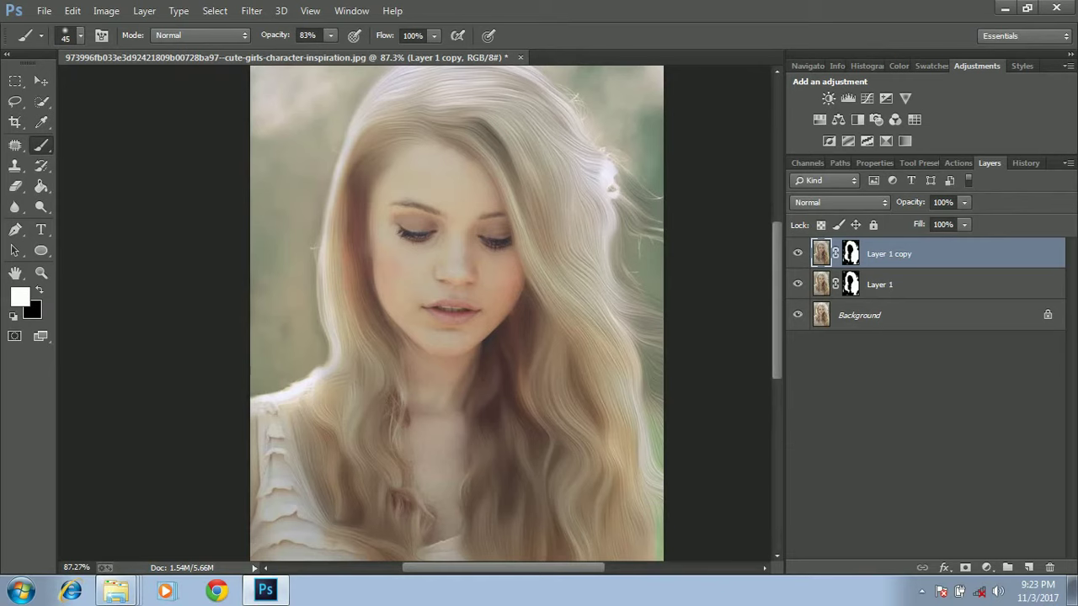
# Step: Unlink the mask of Layer 1 copy and remove it, applying the mask to the layer
pyautogui.click(836, 254)
pyautogui.moveTo(851, 253); pyautogui.dragTo(1048, 568)
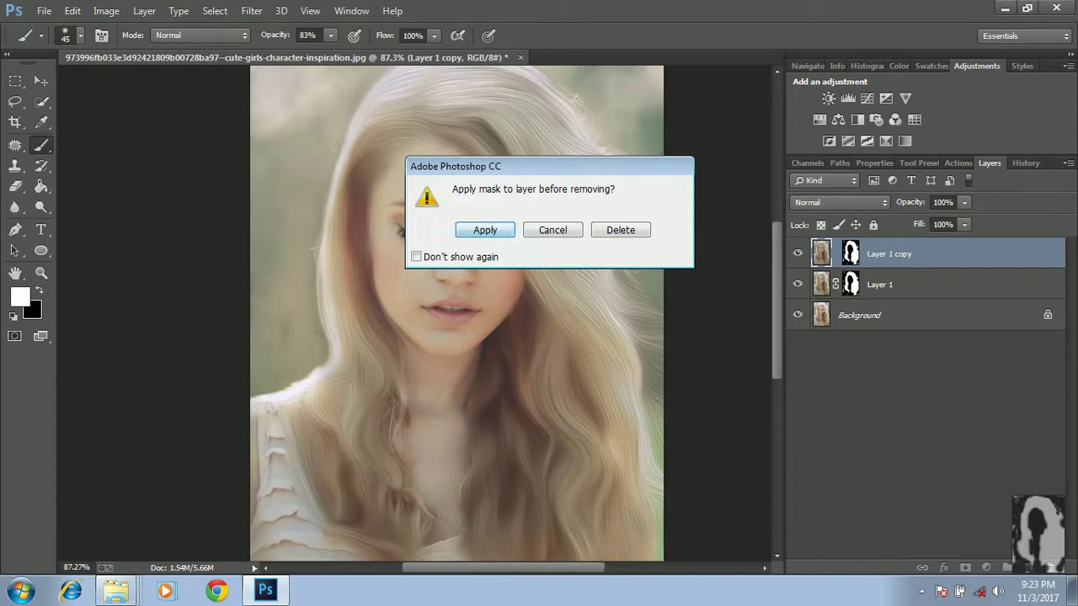
pyautogui.press('Return')
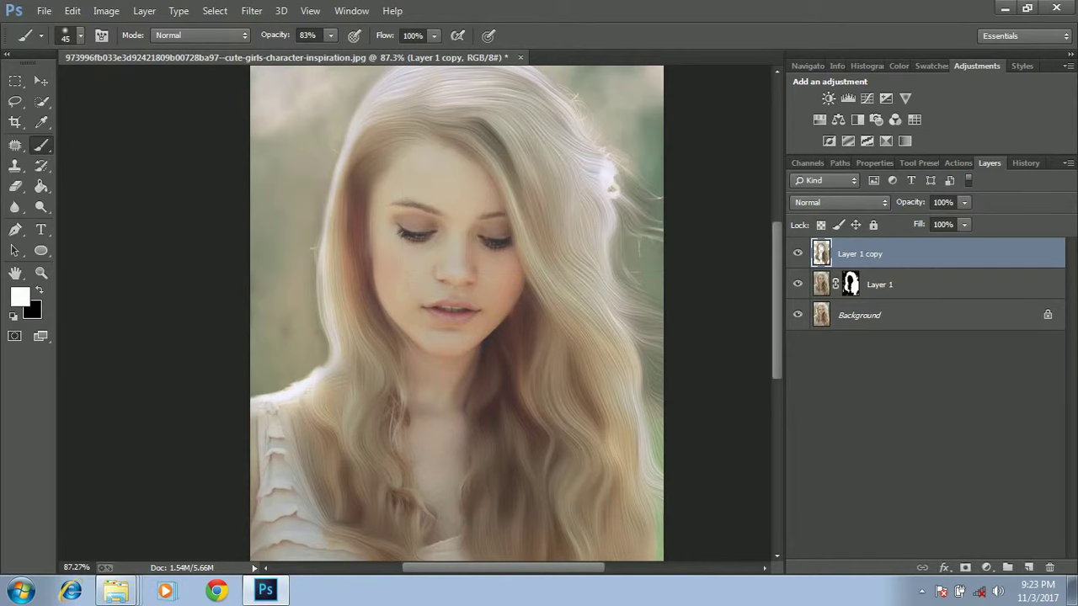
# Step: Hide Layer 1 and compare the painted hair on Layer 1 copy with Background by toggling layer visibility
pyautogui.click(798, 284)
pyautogui.click(798, 315)
pyautogui.click(798, 315)
pyautogui.click(797, 253)
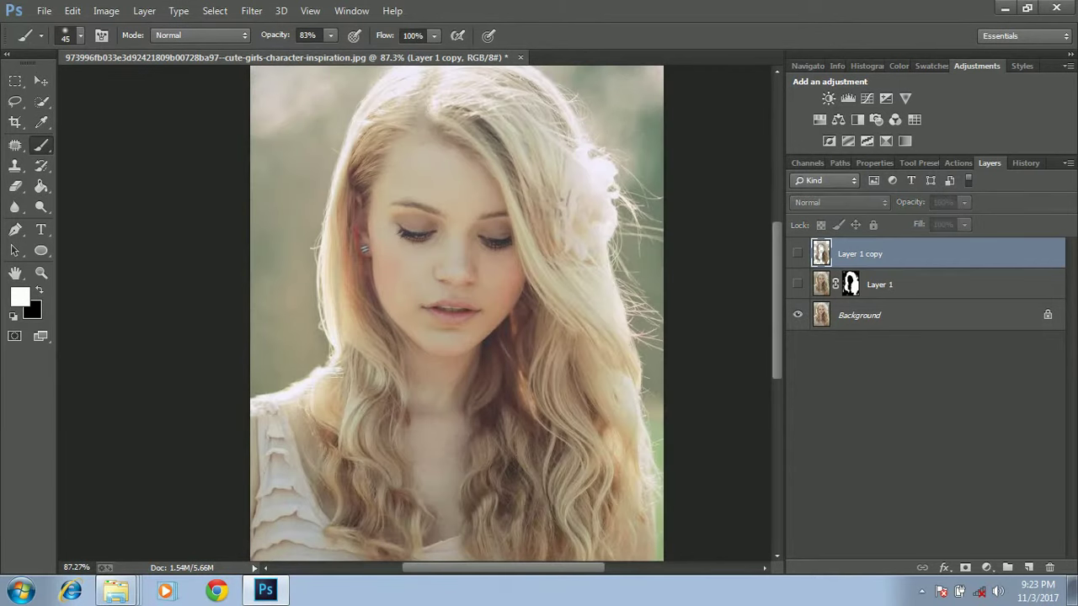
pyautogui.click(798, 252)
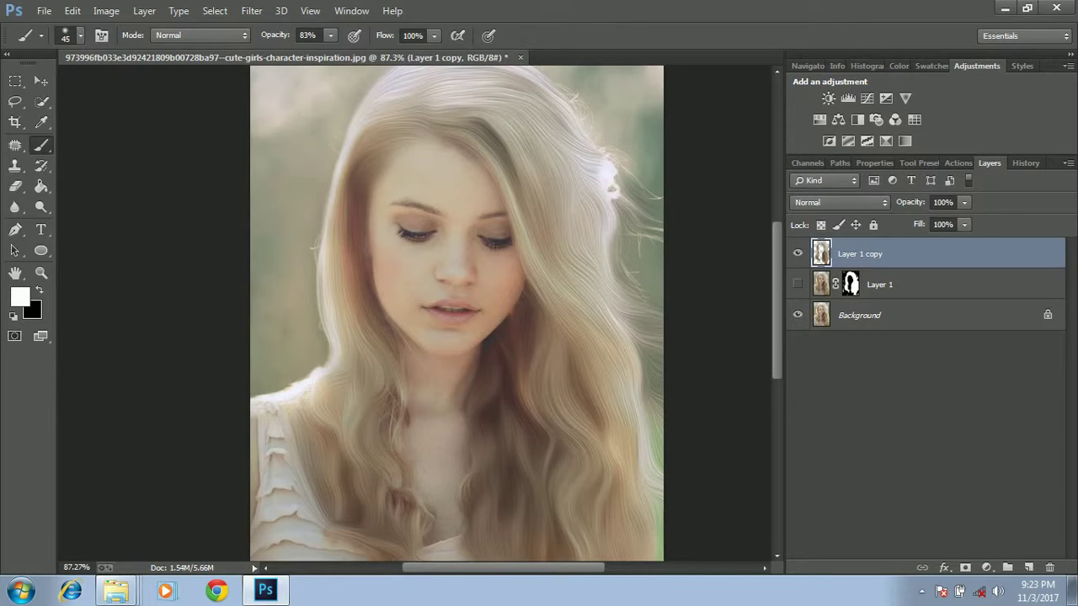
pyautogui.scroll(3, 456, 313)
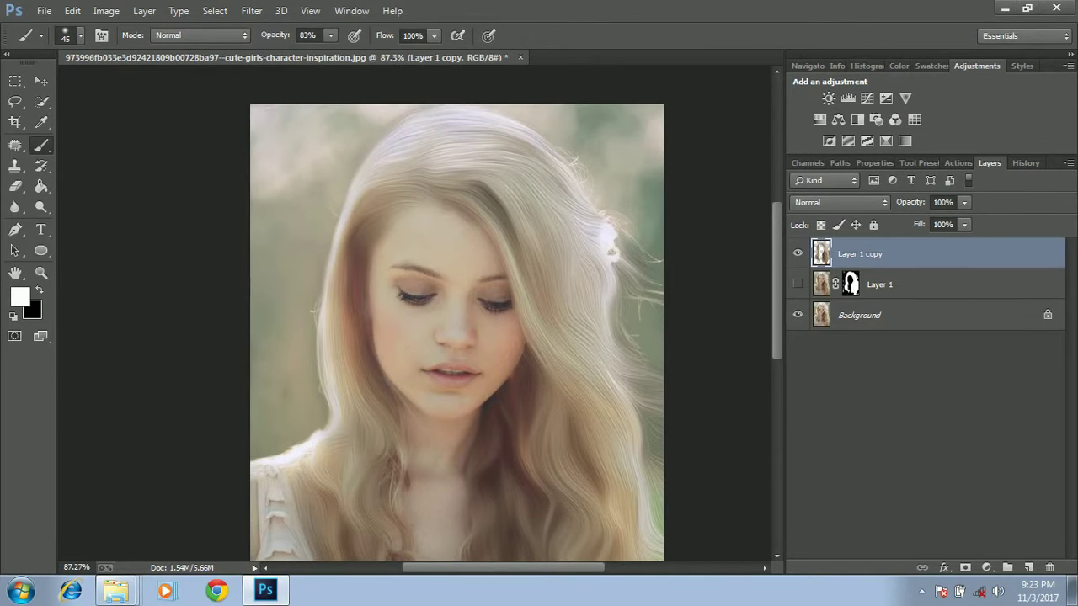
pyautogui.scroll(-1, 457, 326)
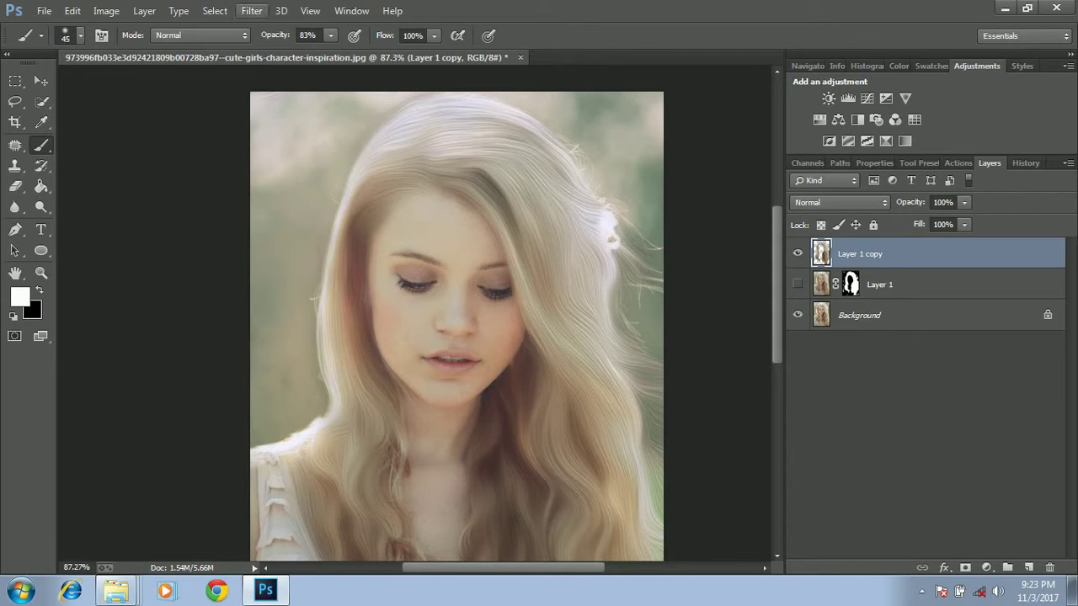
# Step: Run the Noiseware Professional filter on Layer 1 copy with the Default settings
pyautogui.click(251, 11)
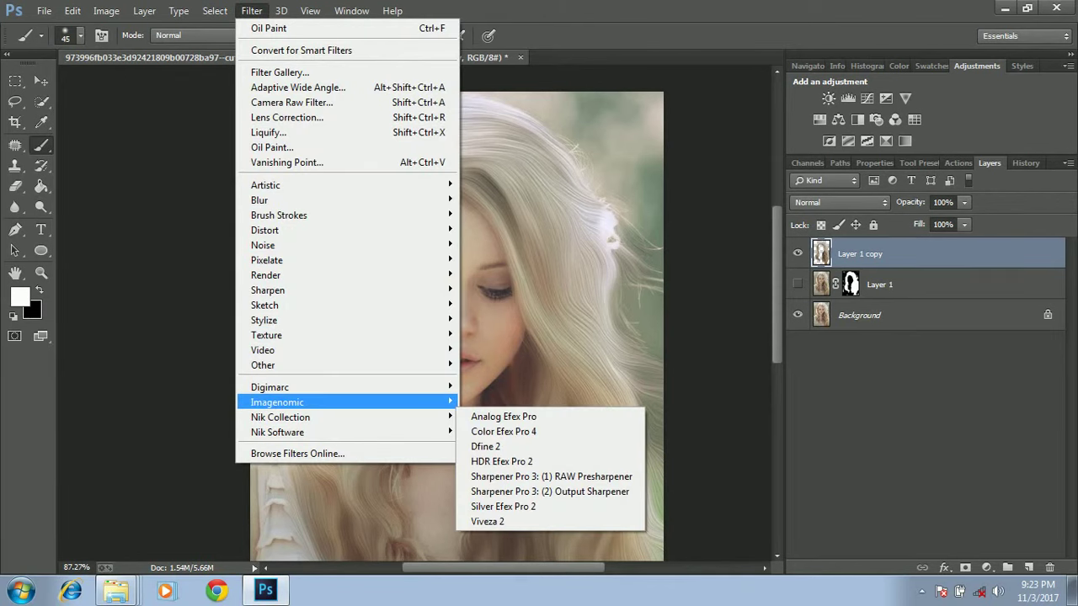
pyautogui.moveTo(277, 402)
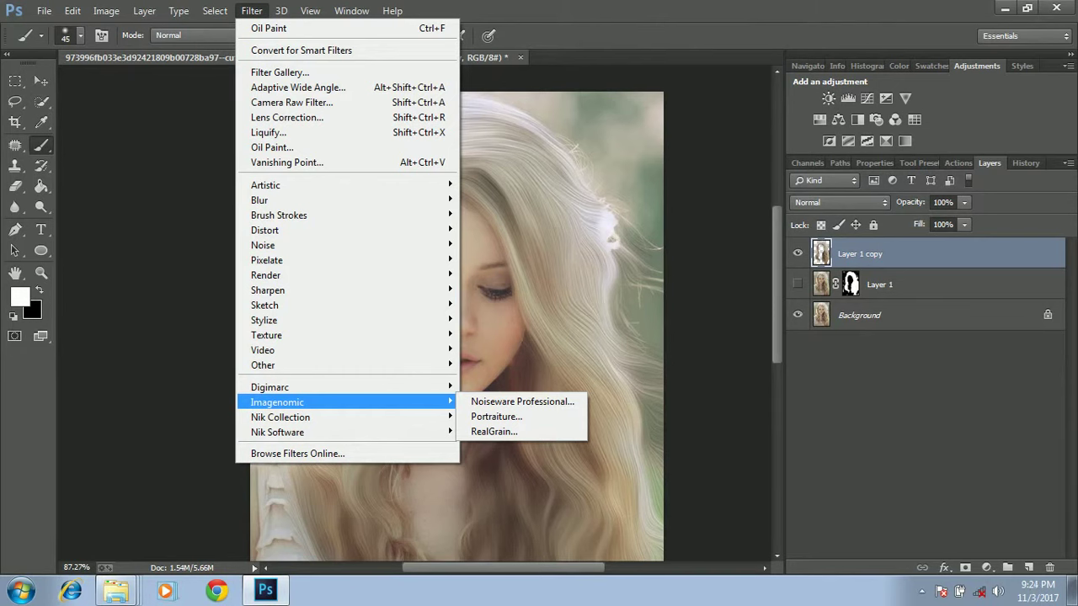
pyautogui.click(522, 402)
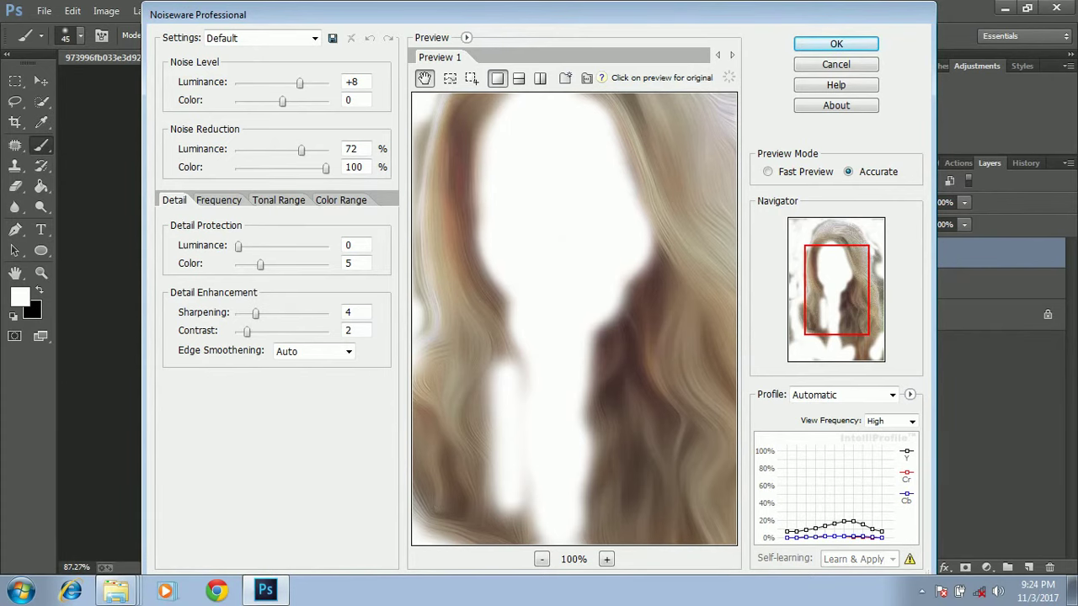
pyautogui.press('Return')
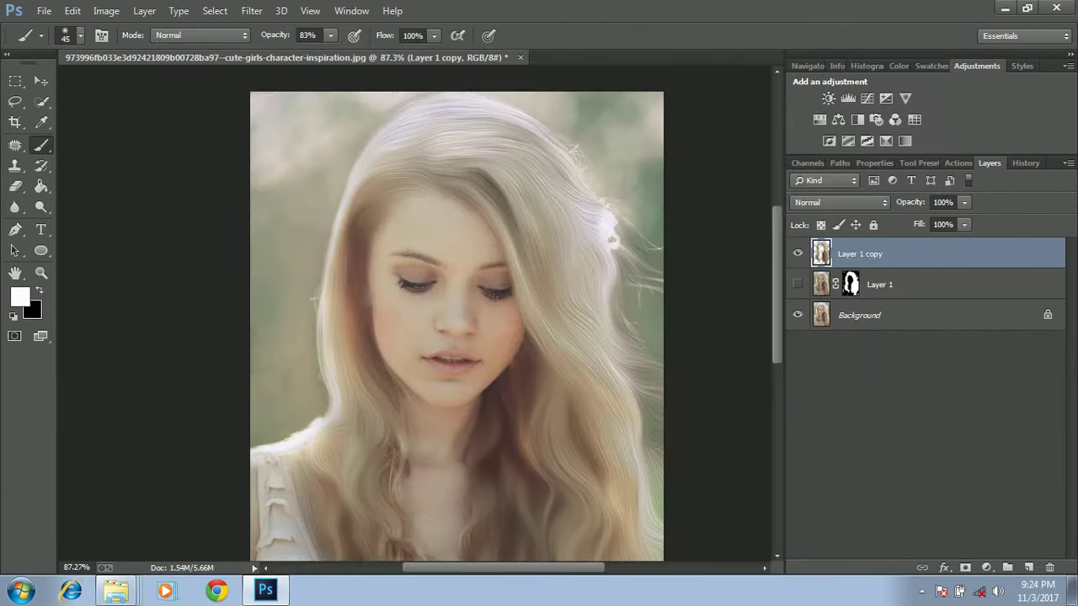
# Step: Compare the hair with and without Layer 1 copy, leaving it visible, and show Layer 1 again
pyautogui.click(905, 285)
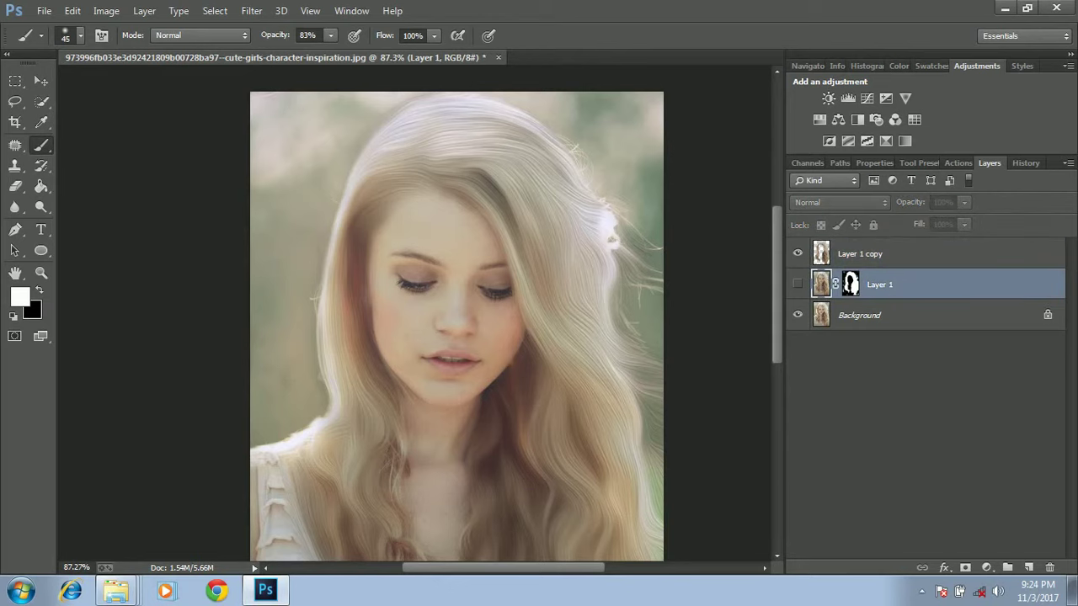
pyautogui.click(798, 253)
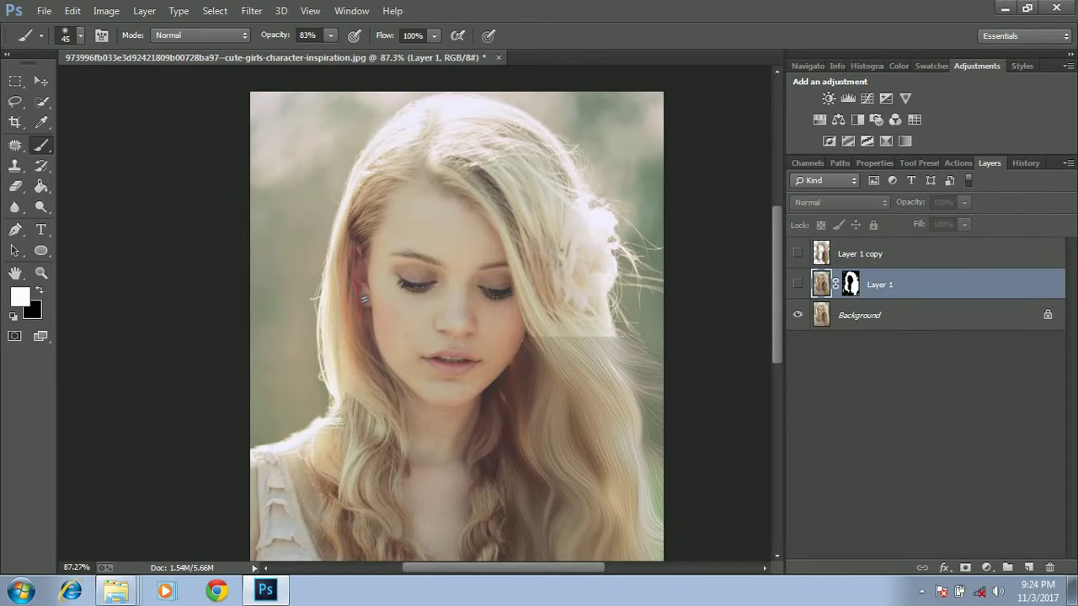
pyautogui.click(798, 254)
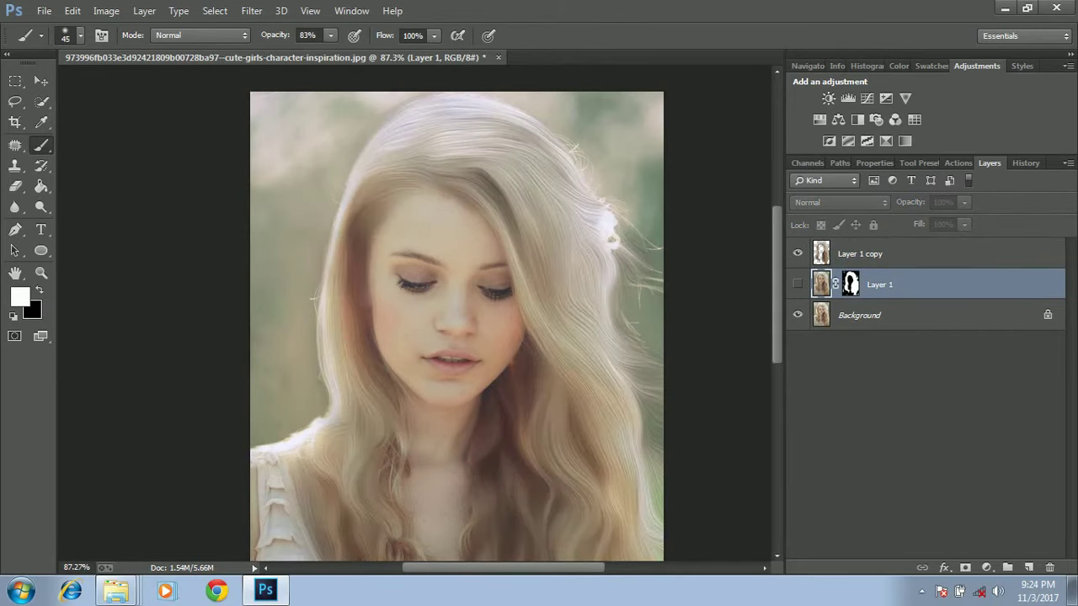
pyautogui.click(798, 284)
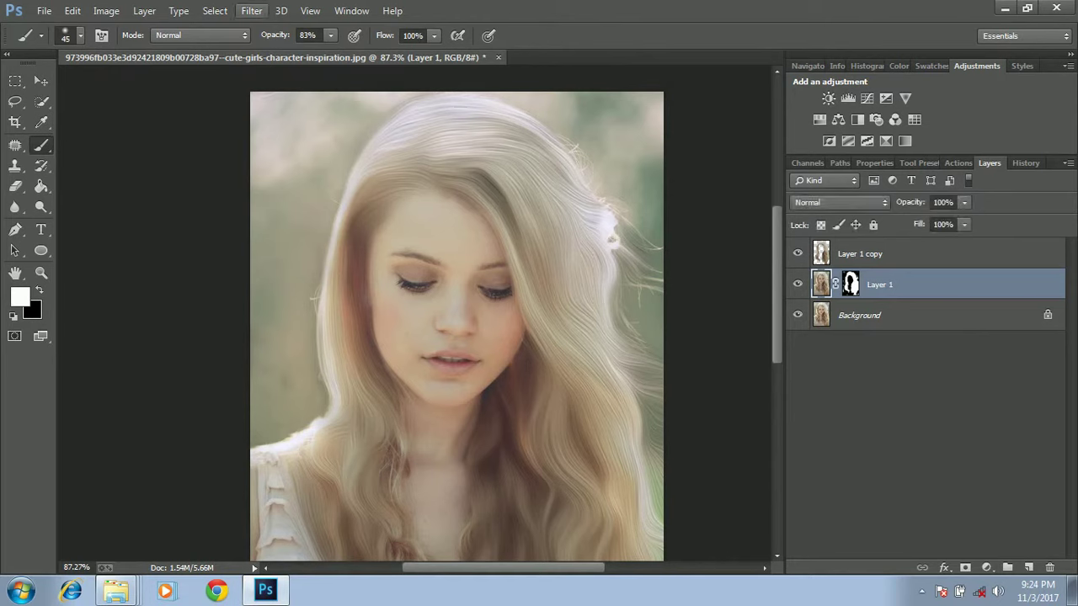
# Step: Duplicate the Background layer and open the Portraiture filter on the copy
pyautogui.click(878, 316)
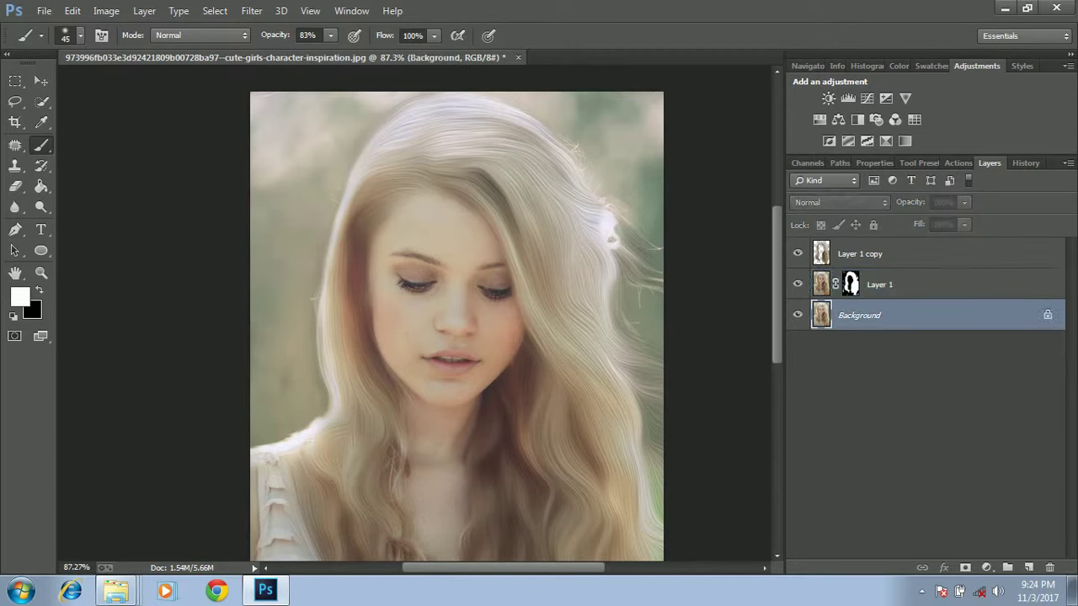
pyautogui.hotkey('ctrl', 'j')
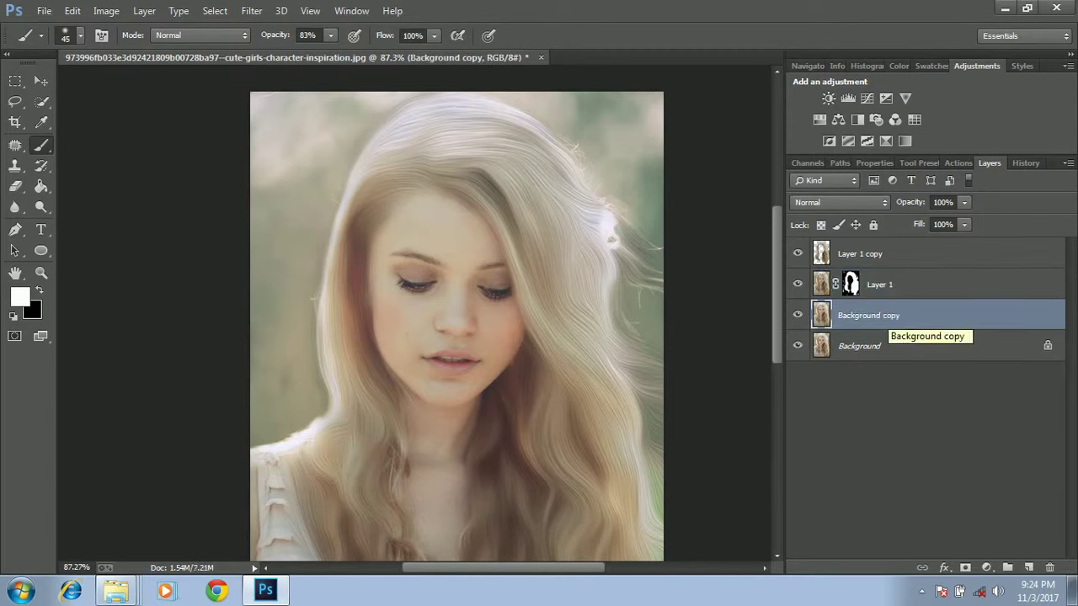
pyautogui.click(252, 10)
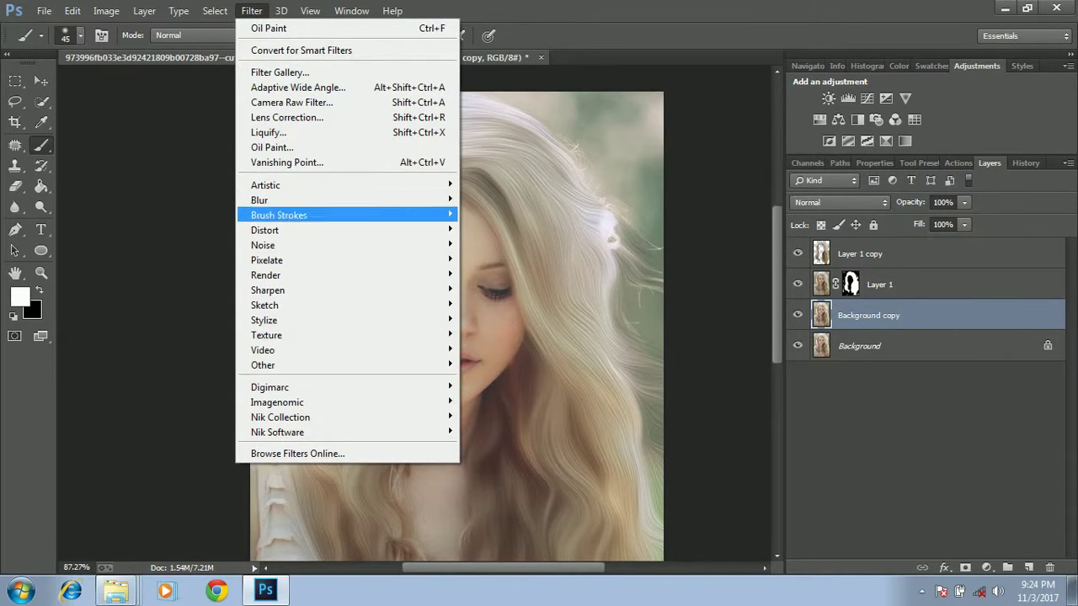
pyautogui.moveTo(277, 402)
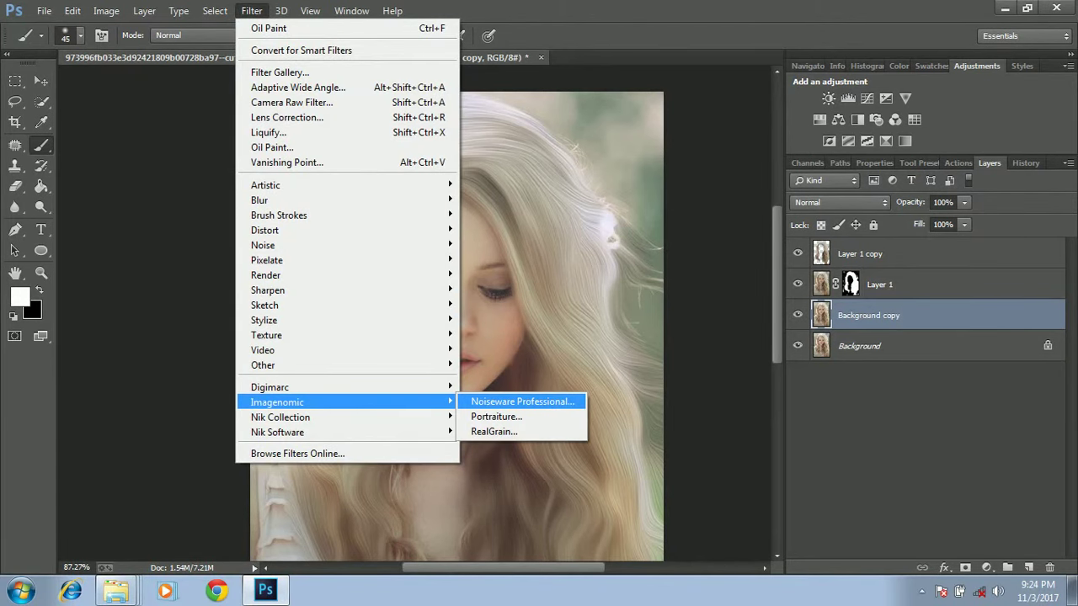
pyautogui.click(496, 416)
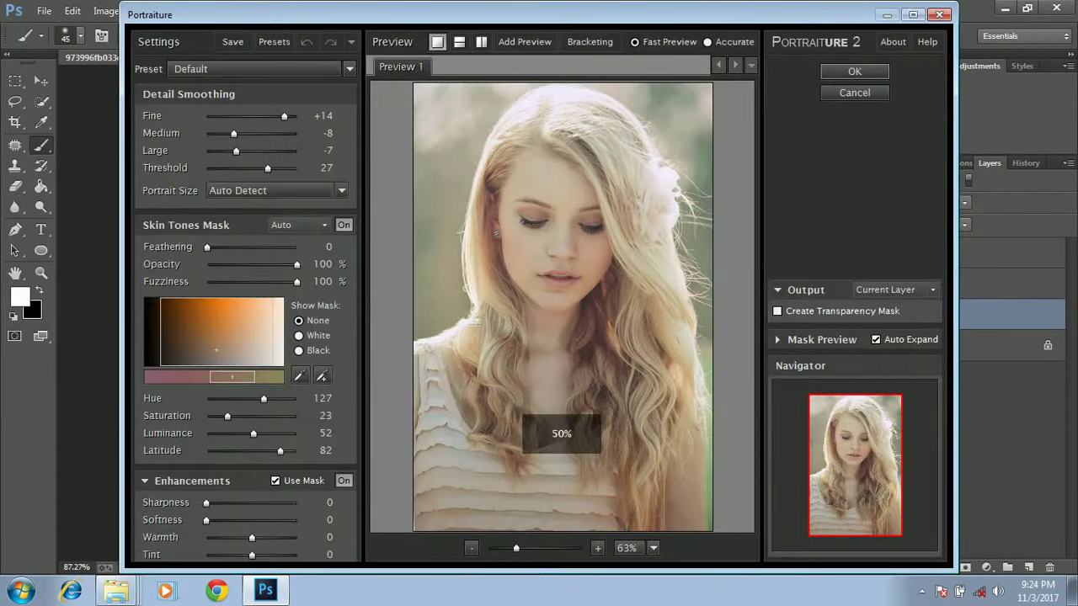
# Step: Set Portraiture's detail smoothing to Threshold 2, Large +20, Medium +20 and Fine -13
pyautogui.click(323, 169)
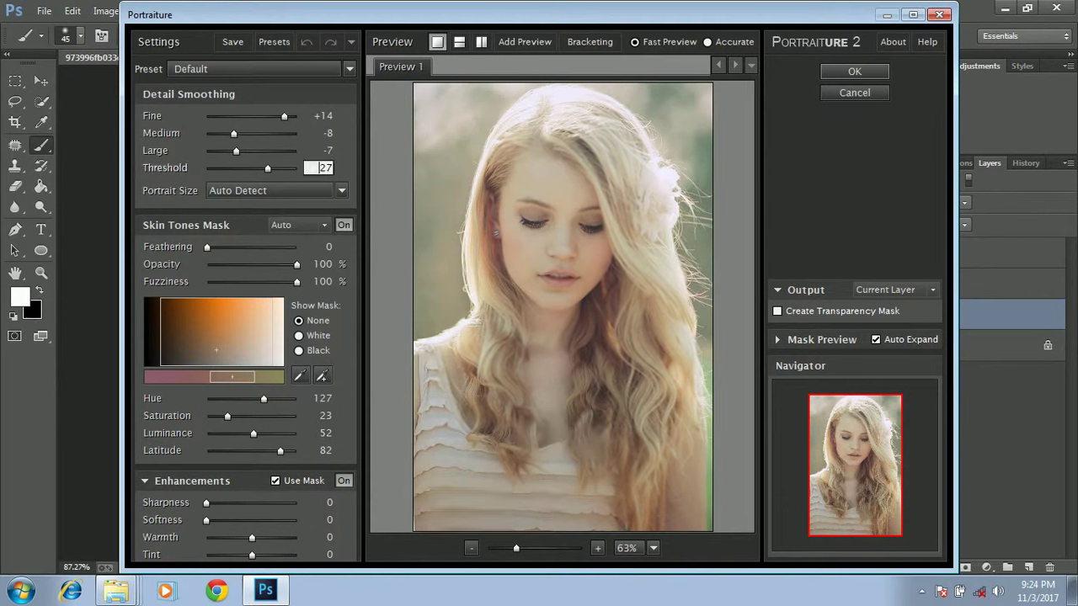
pyautogui.scroll(-15, 323, 169)
pyautogui.moveTo(235, 169); pyautogui.dragTo(210, 168)
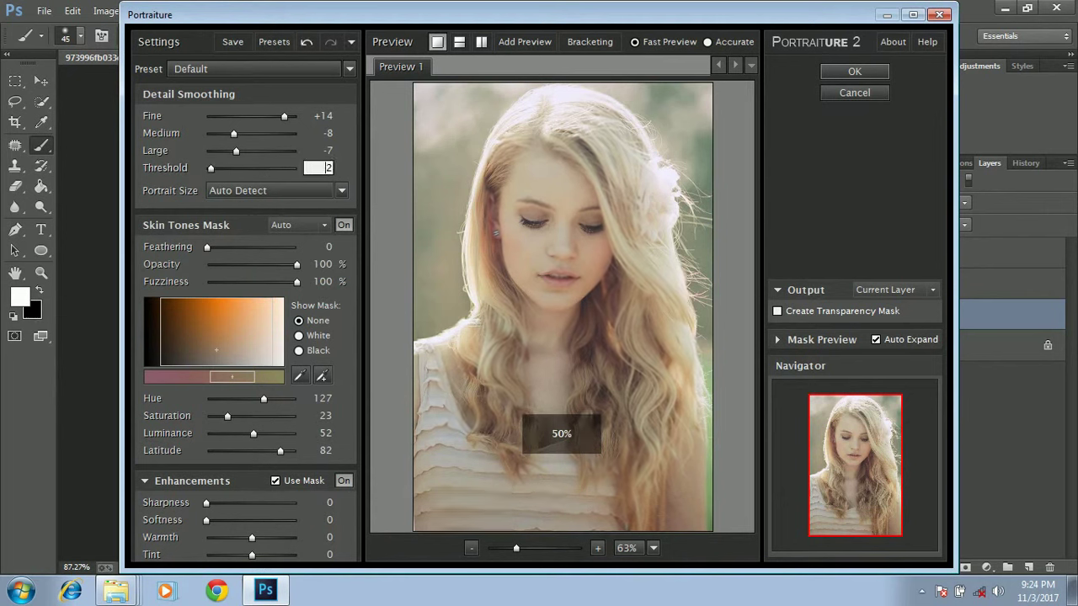
pyautogui.click(236, 152)
pyautogui.scroll(20, 320, 150)
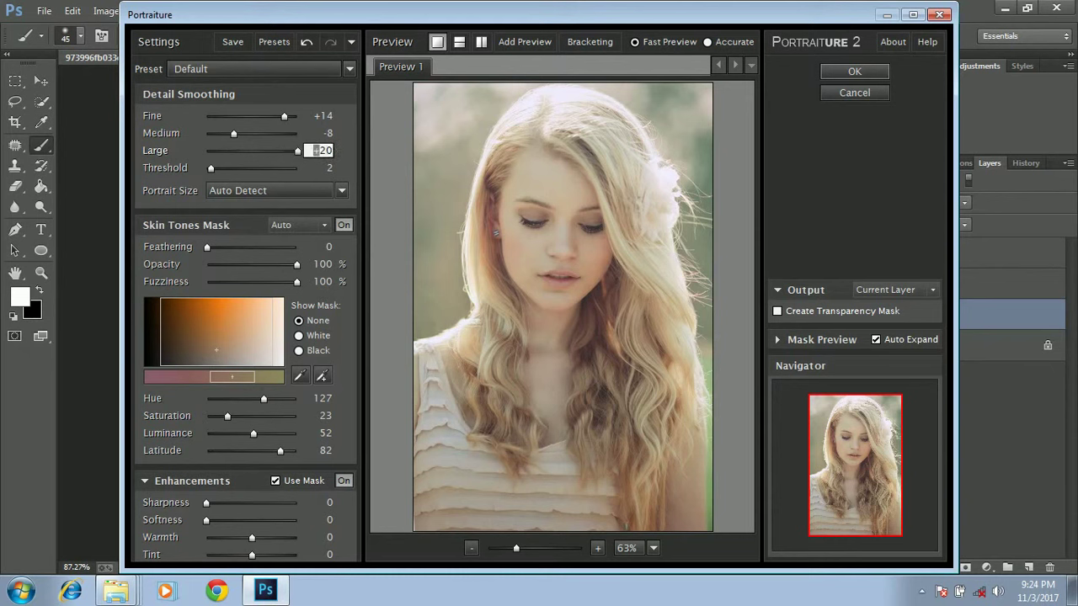
pyautogui.click(320, 133)
pyautogui.scroll(20, 320, 133)
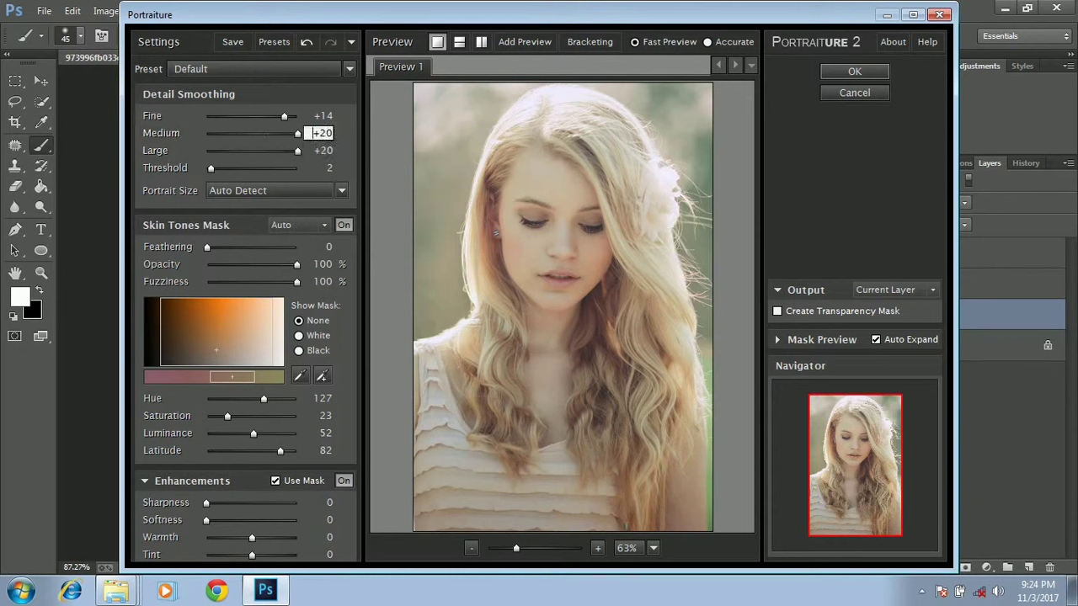
pyautogui.moveTo(285, 116); pyautogui.dragTo(206, 116)
pyautogui.scroll(7, 320, 115)
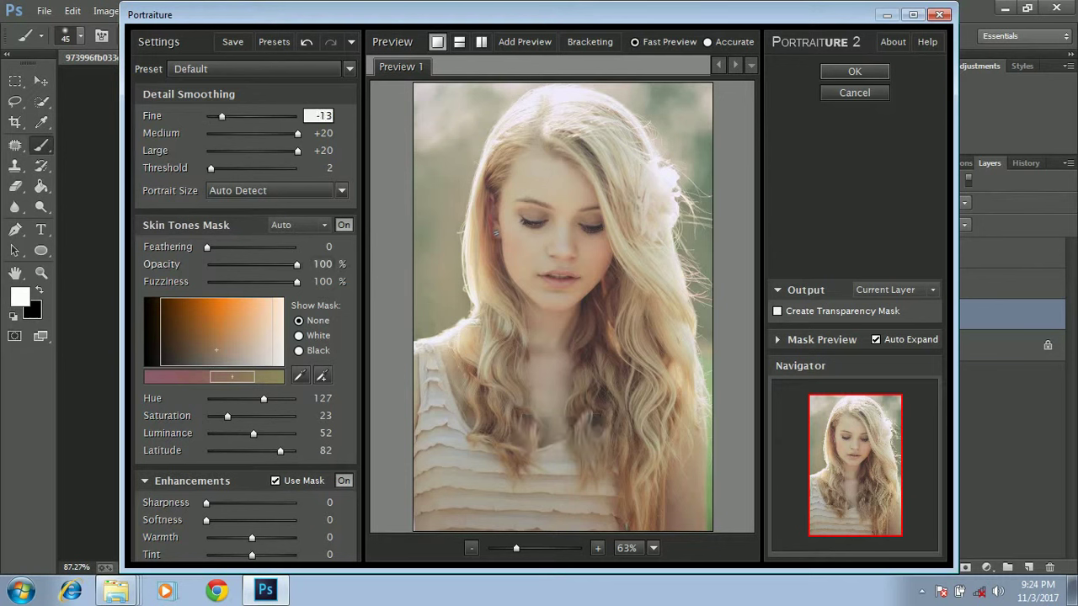
# Step: Set the skin tones mask to 37% Opacity and 46% Fuzziness, and apply Portraiture to Background copy
pyautogui.click(321, 264)
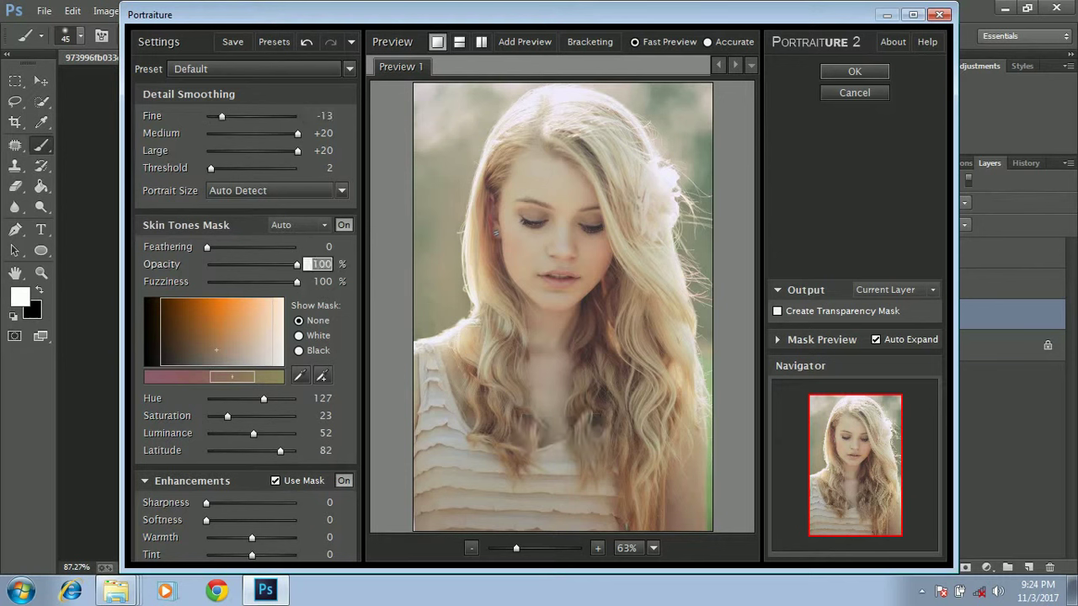
pyautogui.scroll(-20, 320, 263)
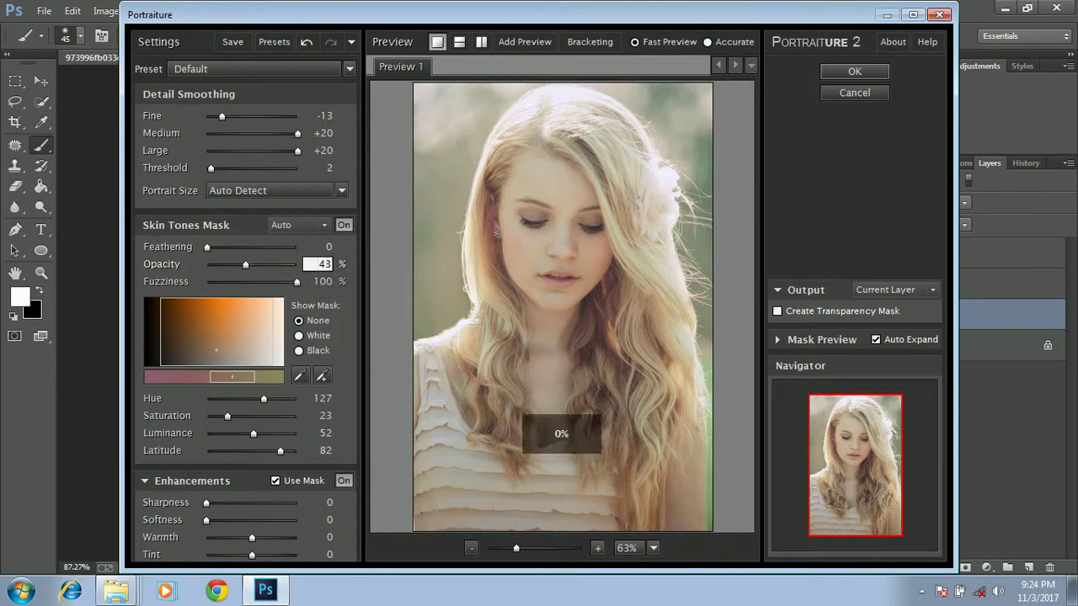
pyautogui.scroll(-6, 320, 263)
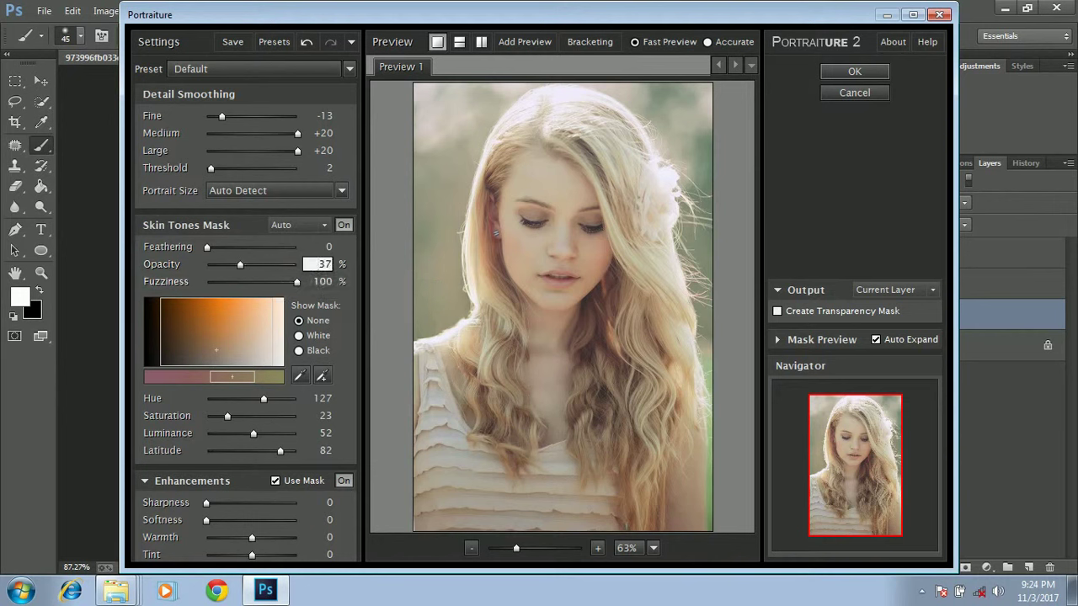
pyautogui.click(322, 282)
pyautogui.scroll(-20, 322, 282)
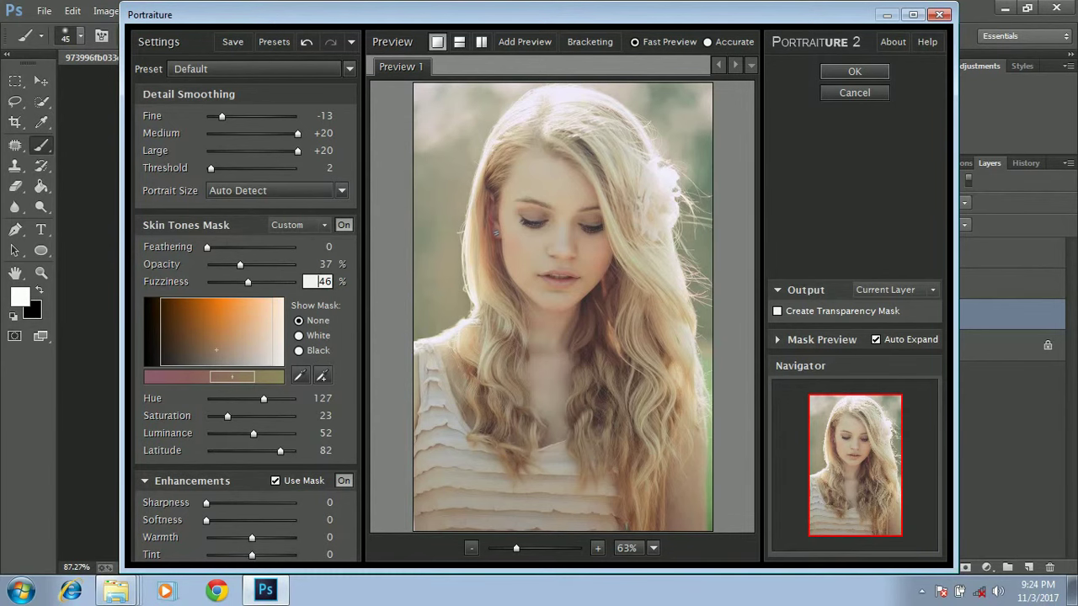
pyautogui.click(854, 72)
pyautogui.press('Return')
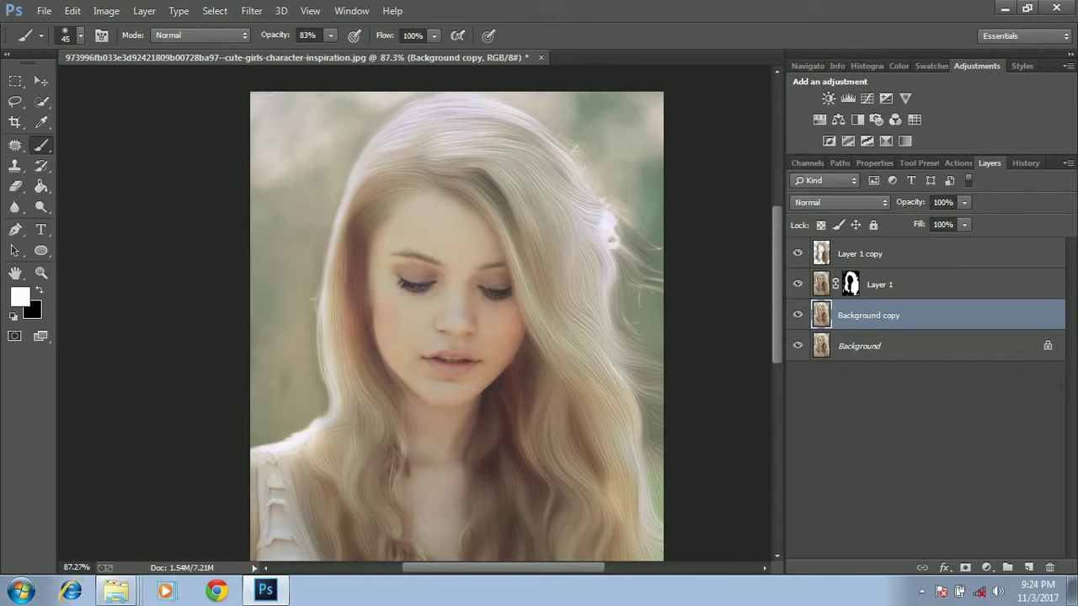
# Step: Try Background copy at different stack positions, leaving it between Layer 1 copy and Layer 1
pyautogui.hotkey('ctrl', ']')
pyautogui.hotkey('ctrl', ']')
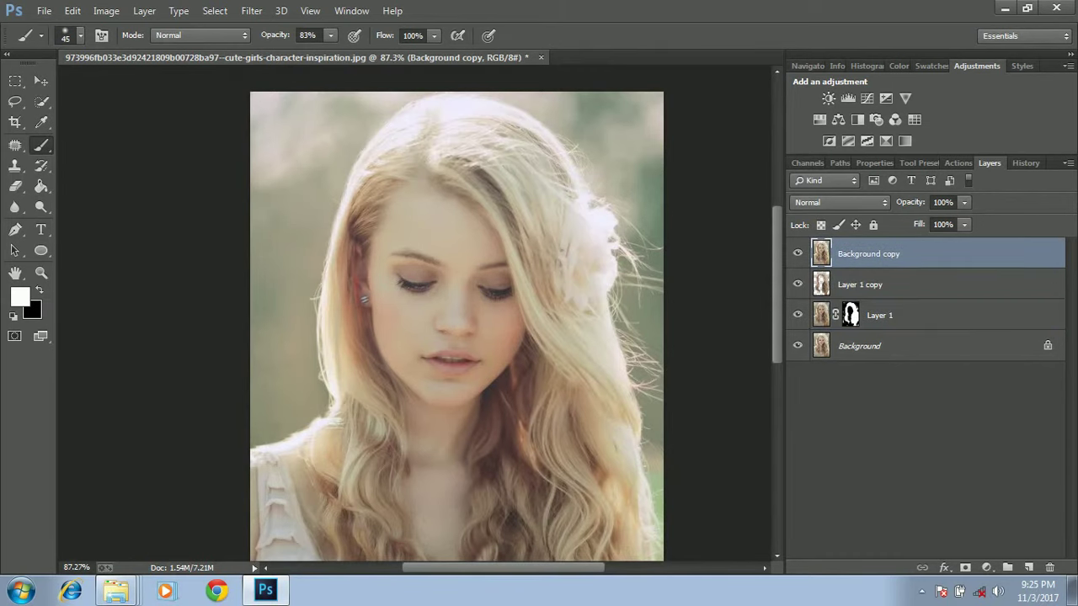
pyautogui.hotkey('ctrl', '[')
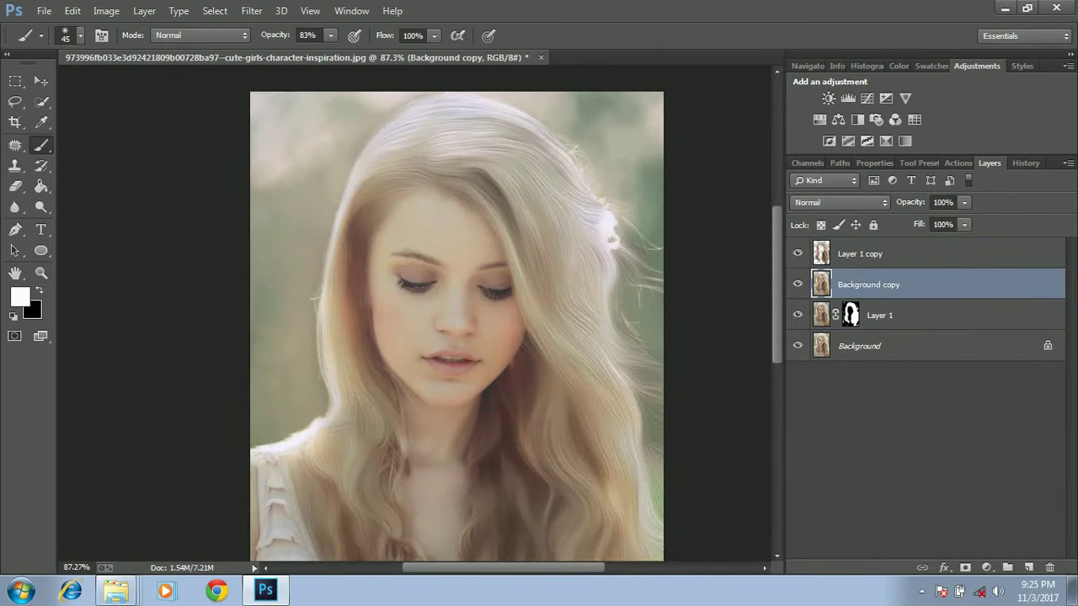
pyautogui.hotkey('ctrl', '[')
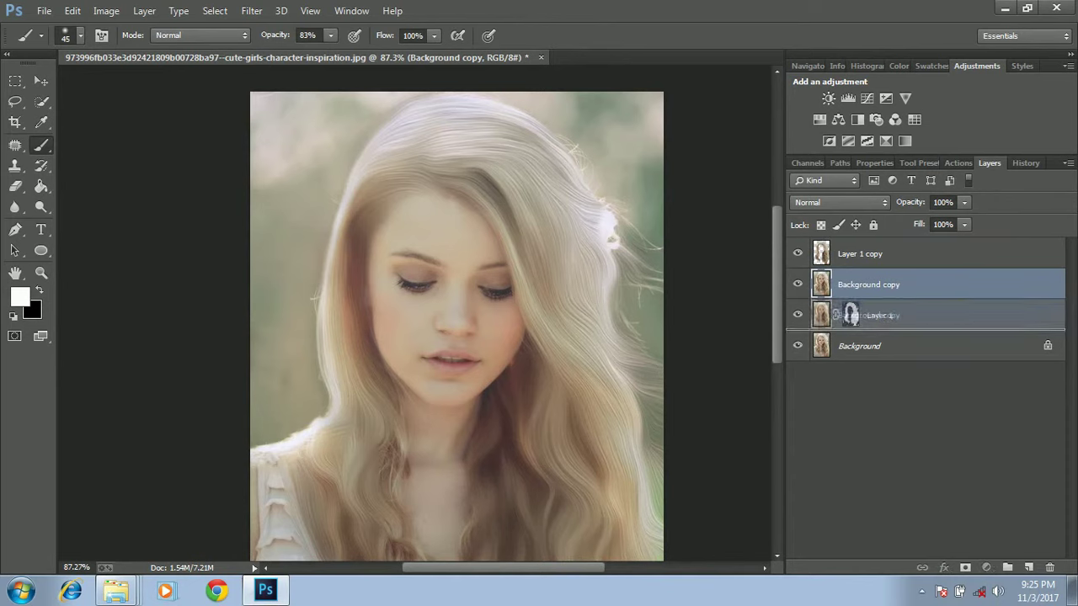
pyautogui.moveTo(868, 315); pyautogui.dragTo(868, 283)
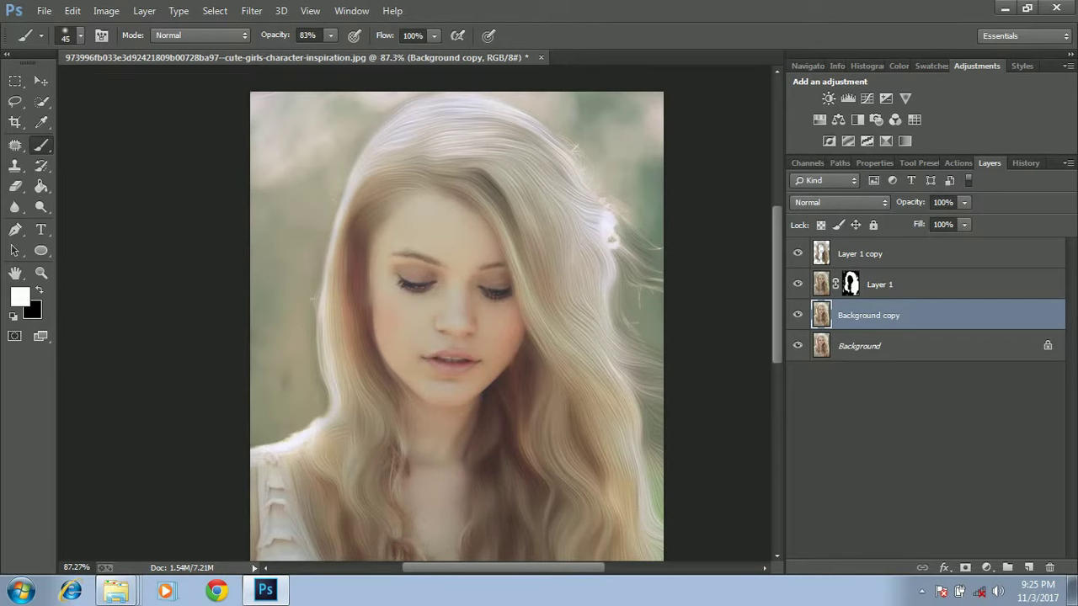
pyautogui.hotkey('ctrl', ']')
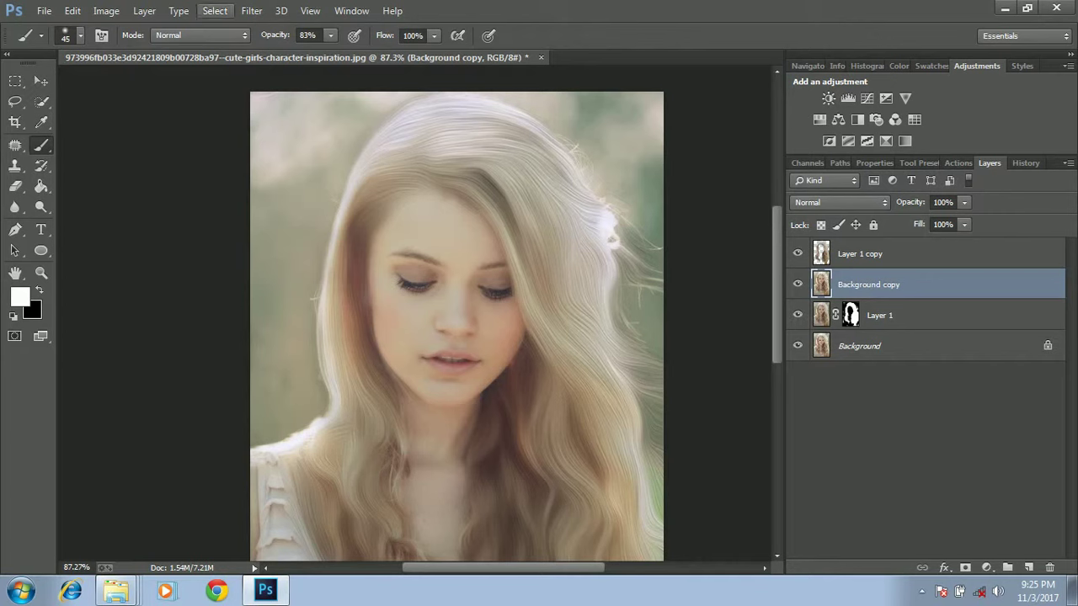
# Step: Embed a Digimarc watermark in Background copy with Restricted Use, Do Not Copy and durability 2, postponing the plug-in update check
pyautogui.click(251, 10)
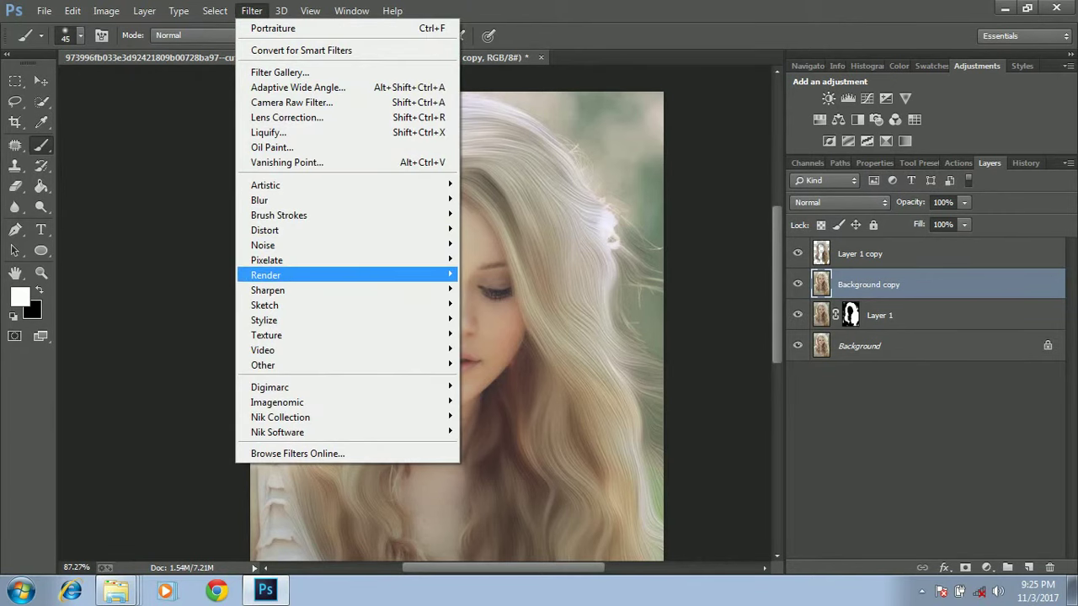
pyautogui.moveTo(353, 388)
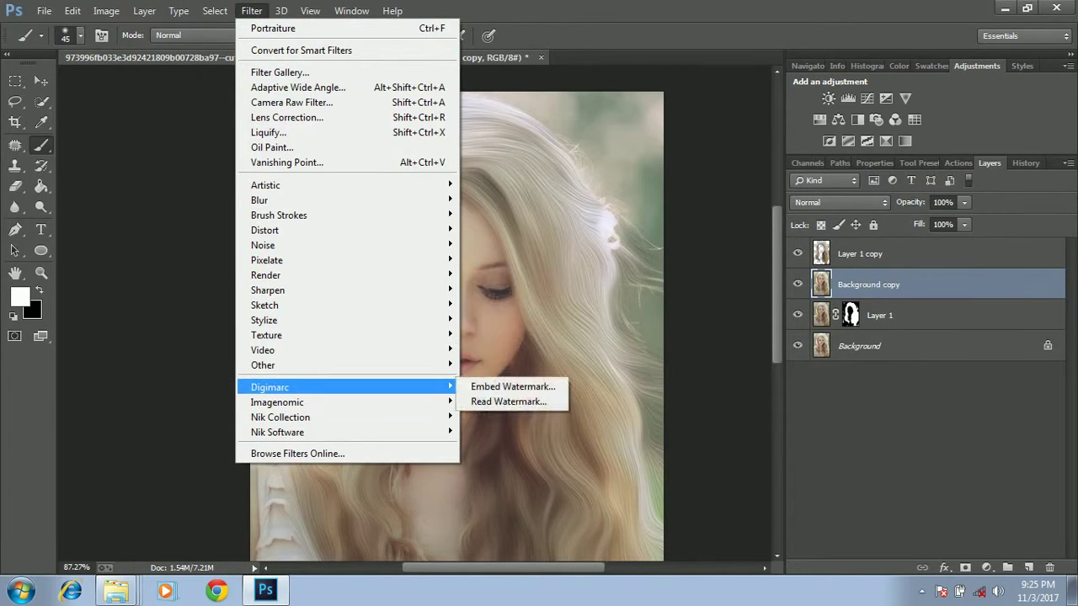
pyautogui.click(509, 387)
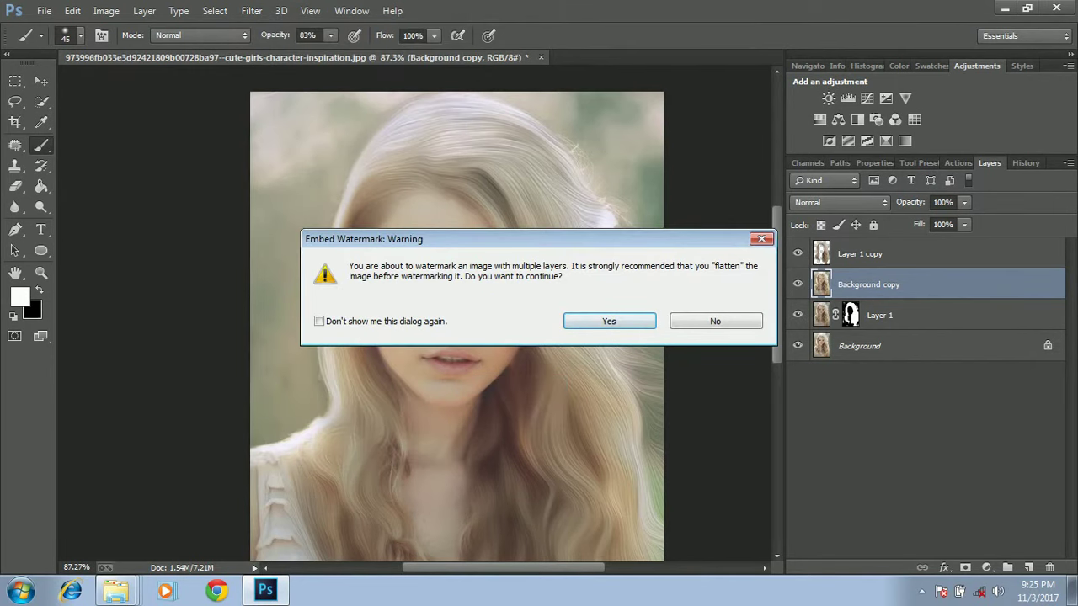
pyautogui.click(608, 320)
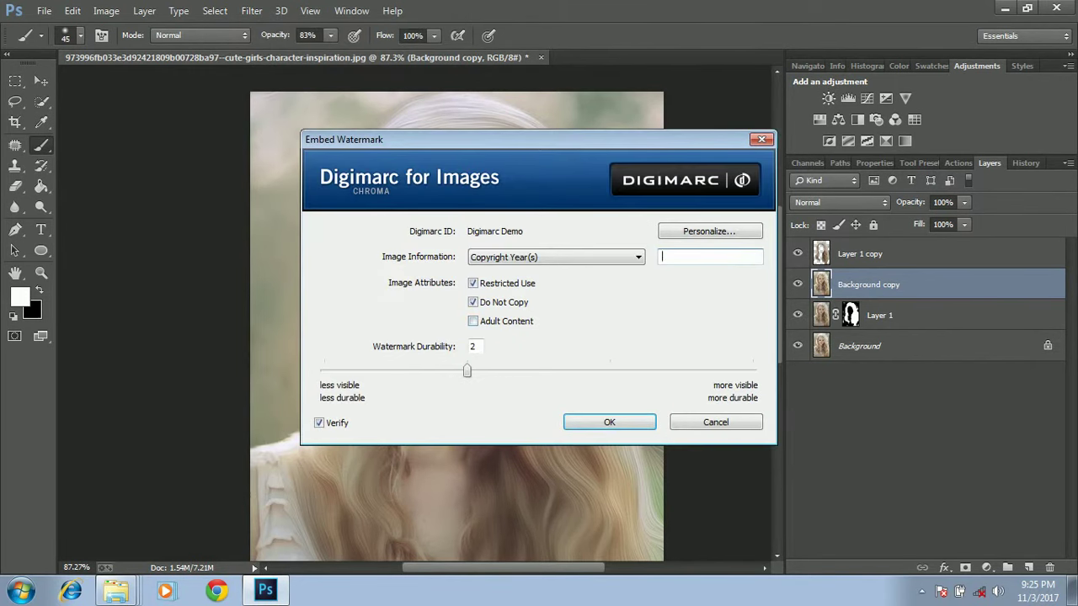
pyautogui.click(610, 423)
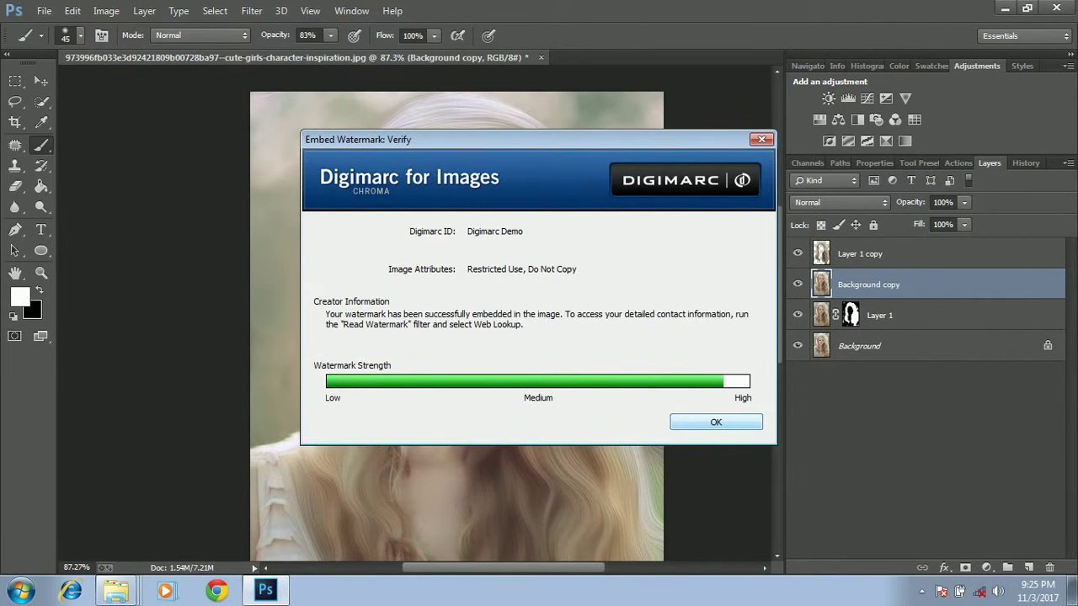
pyautogui.press('Return')
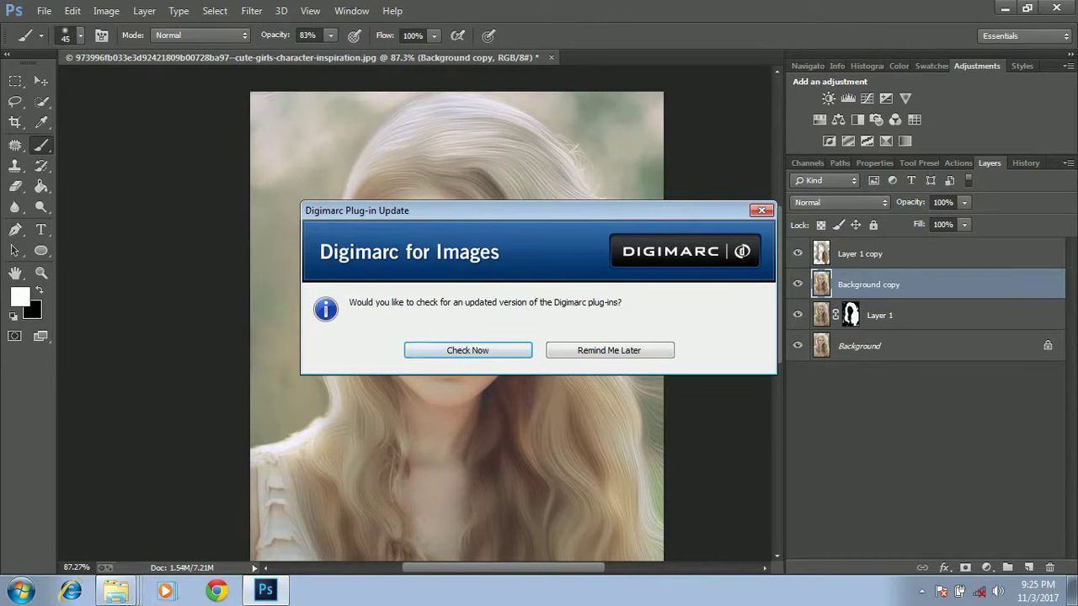
pyautogui.click(610, 350)
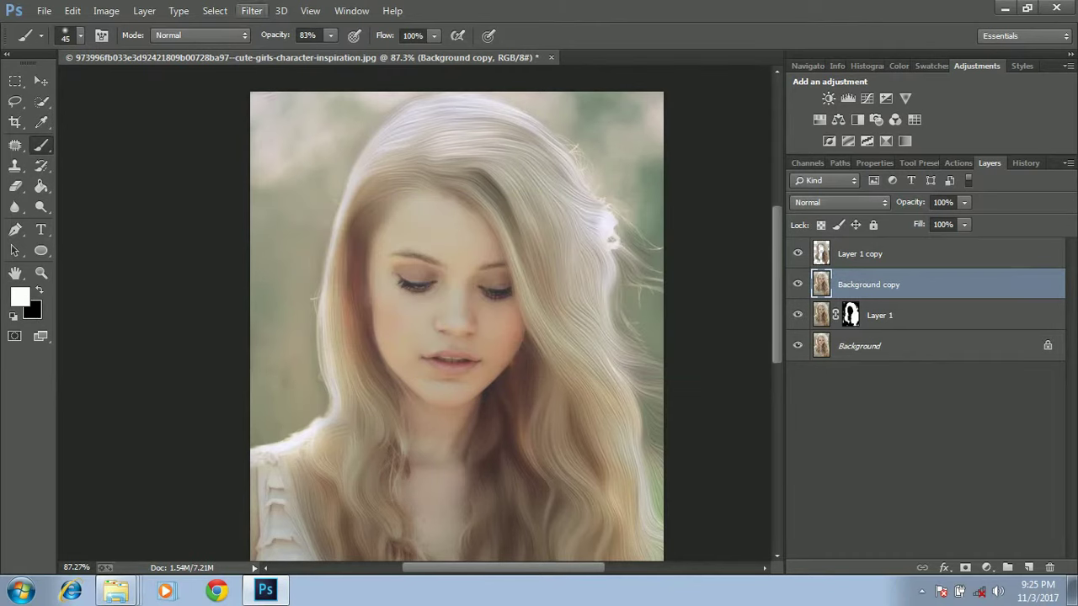
# Step: Apply the RealGrain filter to Background copy with tonal range Shadows +20 and Midtones +19
pyautogui.click(251, 10)
pyautogui.moveTo(278, 402)
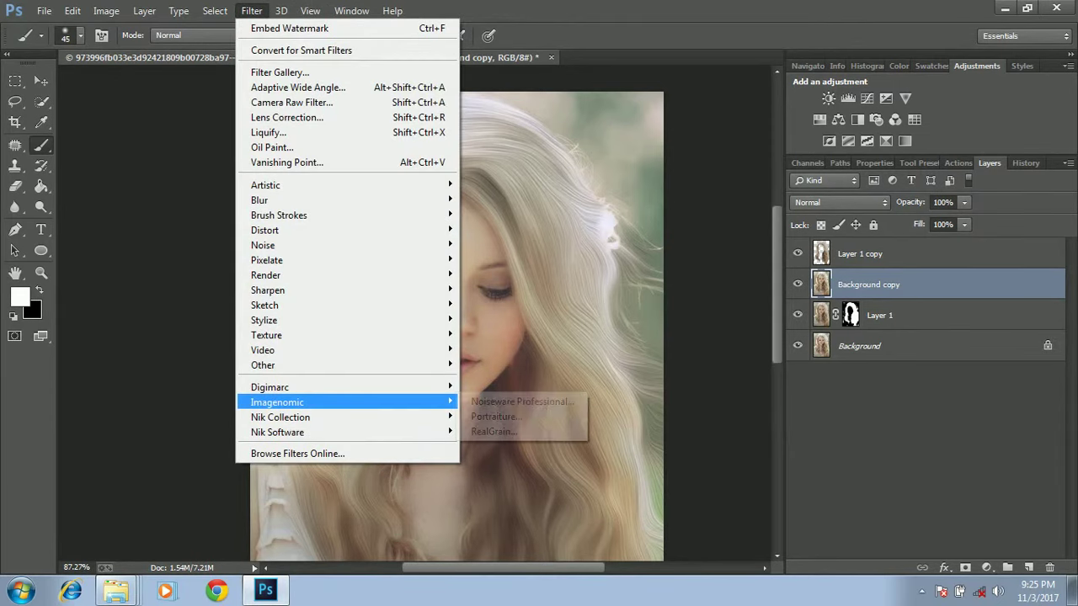
pyautogui.click(494, 431)
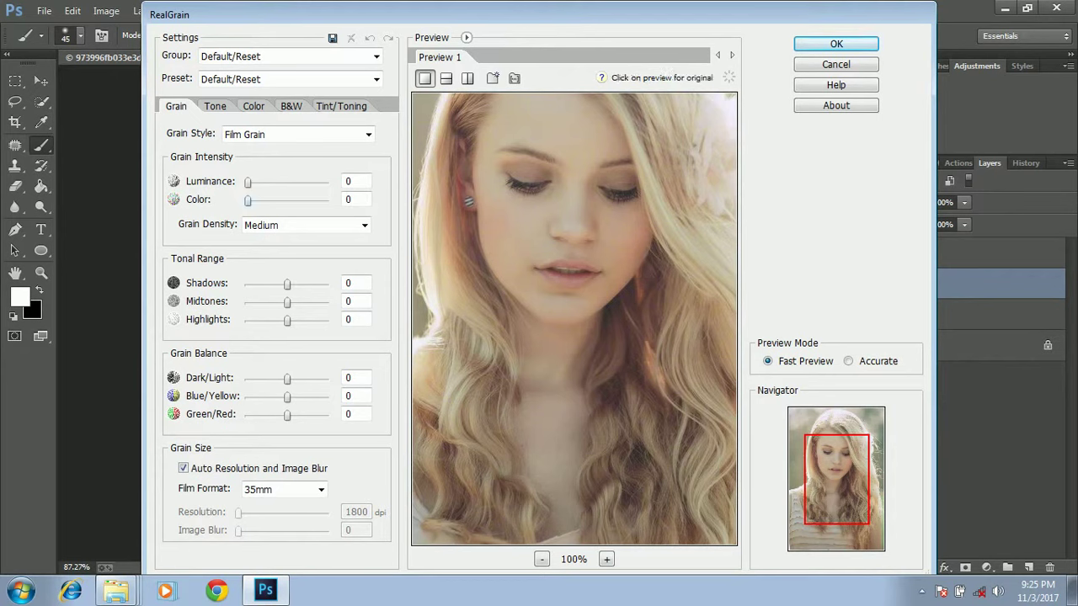
pyautogui.moveTo(248, 200)
pyautogui.mouseDown()
pyautogui.moveTo(326, 201)
pyautogui.moveTo(247, 200)
pyautogui.mouseUp()
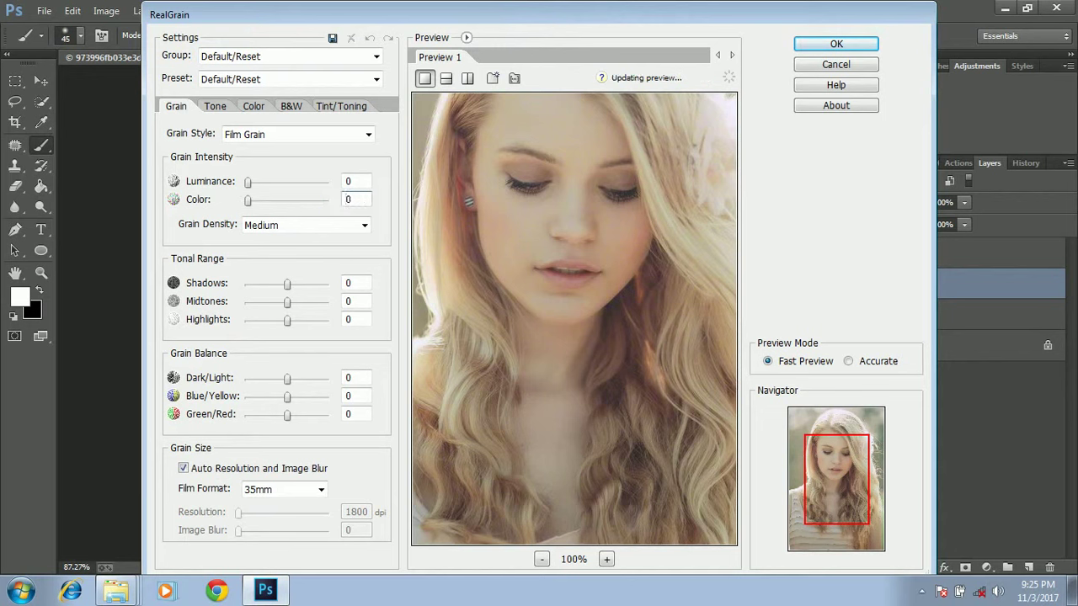
pyautogui.moveTo(287, 283); pyautogui.dragTo(324, 301)
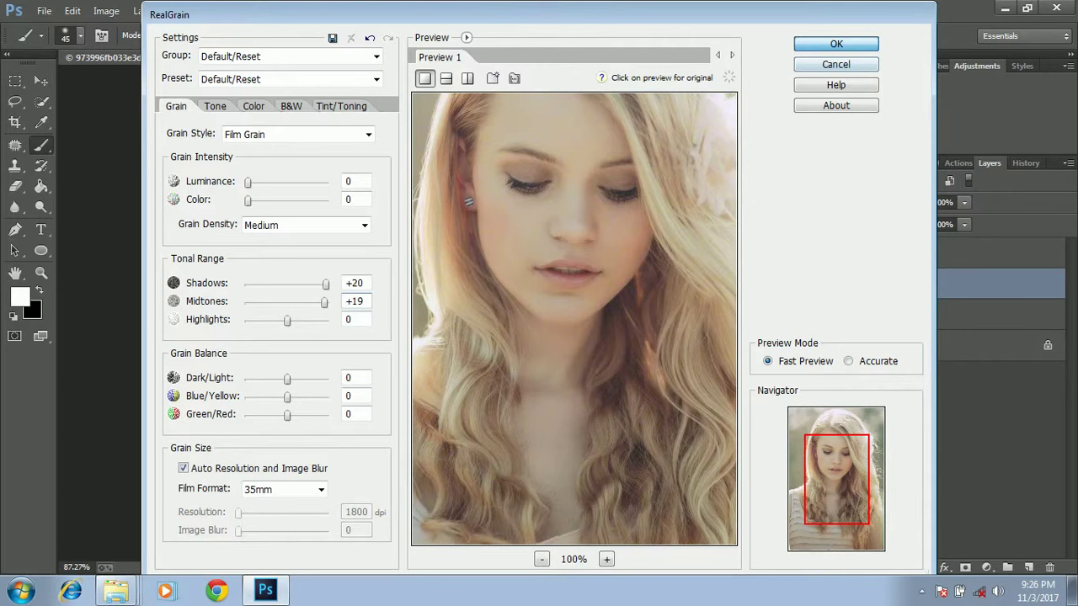
pyautogui.click(836, 44)
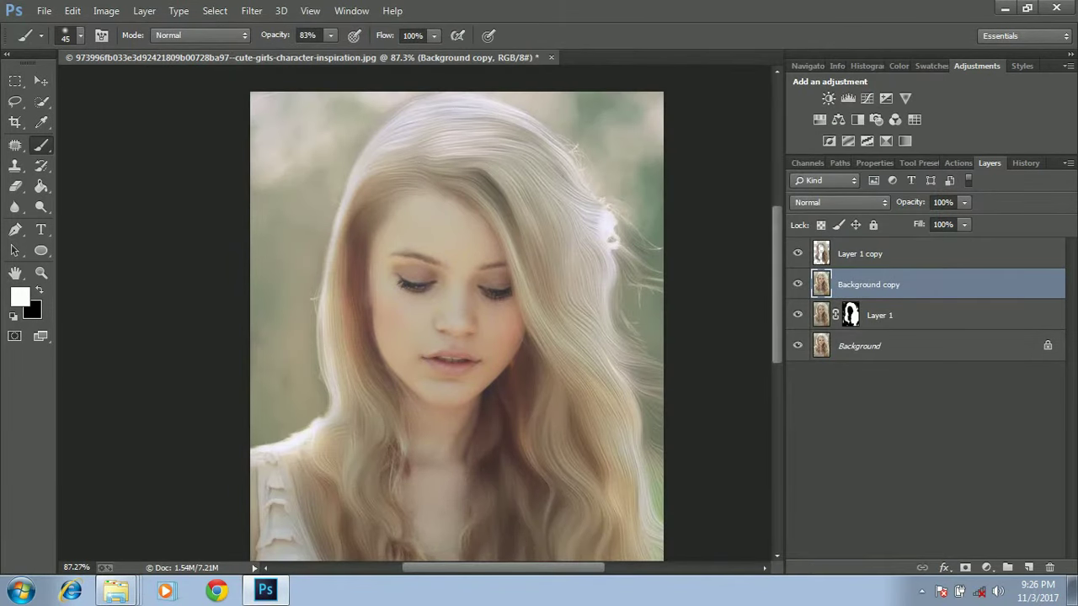
# Step: Apply the Oil Paint filter to Background copy with Stylization 9.16, Cleanliness 9.35, Scale 0.1, Bristle Detail 3 and Shine 1.2
pyautogui.scroll(-2, 456, 320)
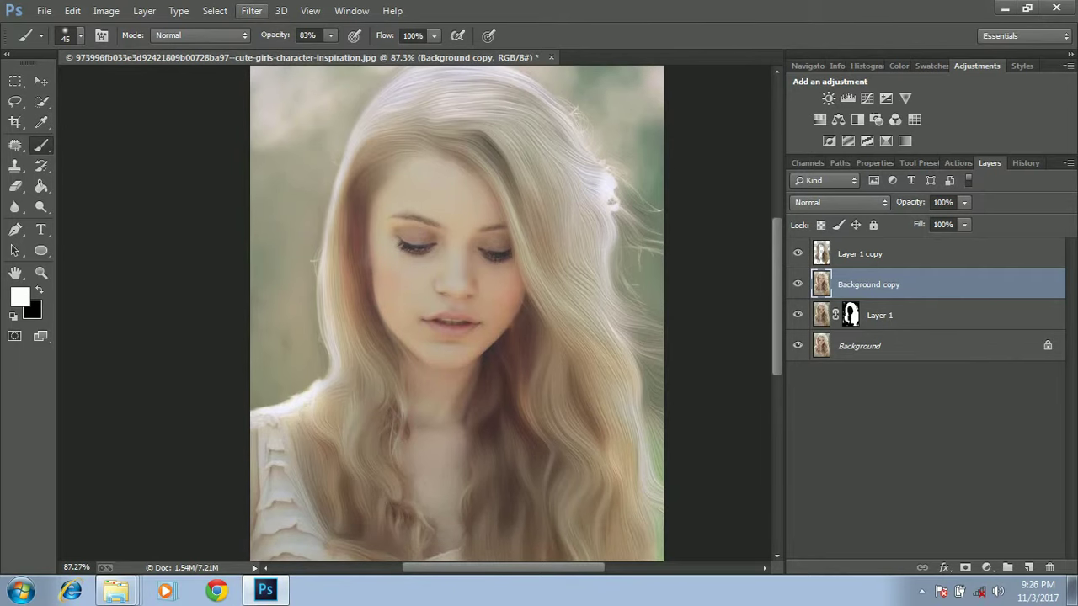
pyautogui.click(251, 10)
pyautogui.click(272, 148)
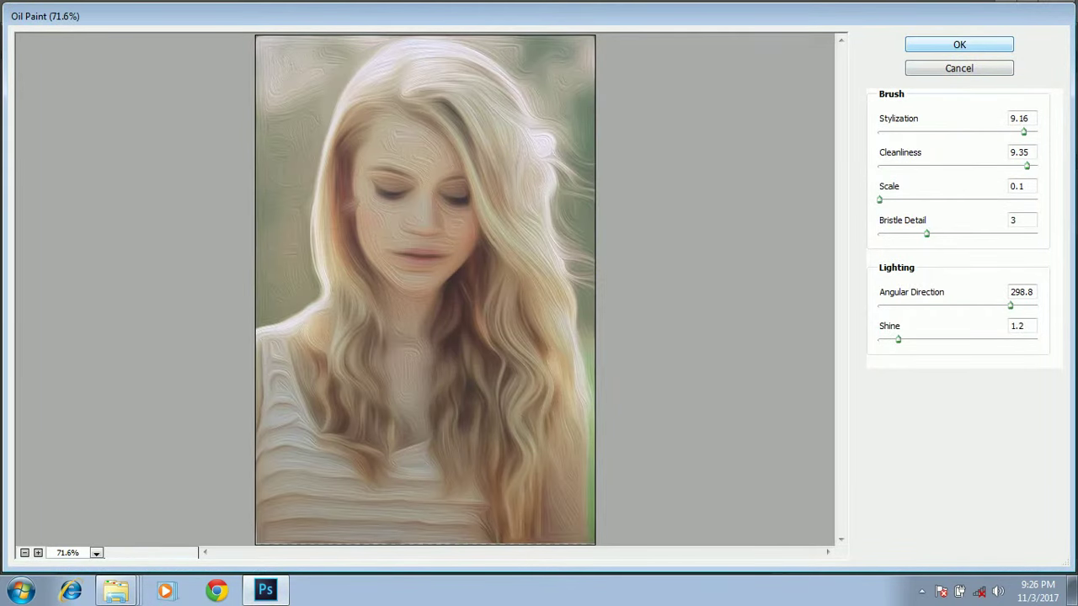
pyautogui.press('Return')
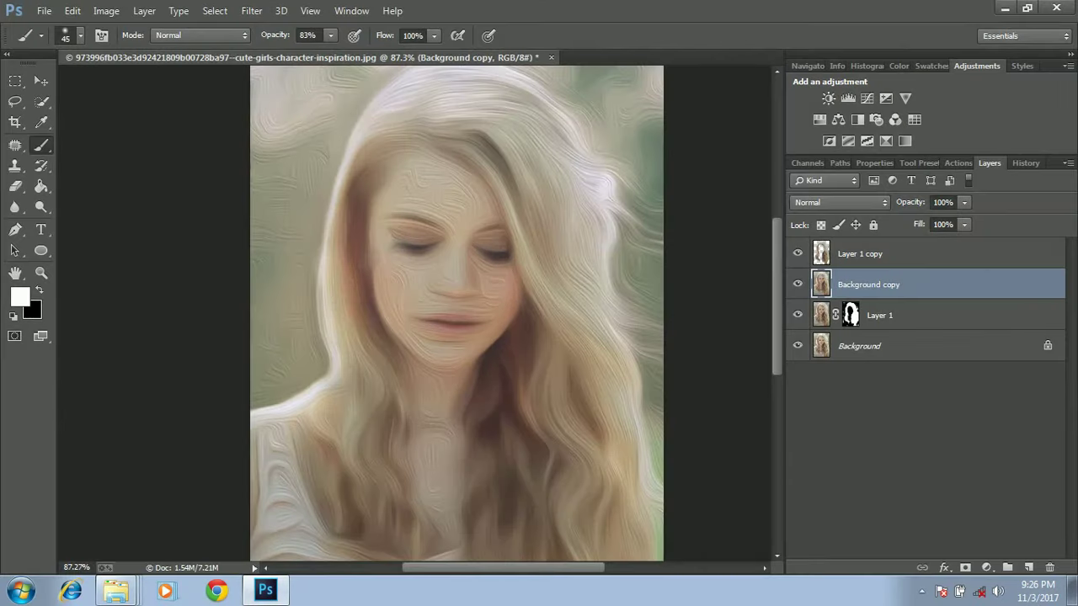
# Step: Move Background copy directly below Layer 1, comparing the image with Layer 1 and Layer 1 copy hidden and shown
pyautogui.hotkey('ctrl', ']')
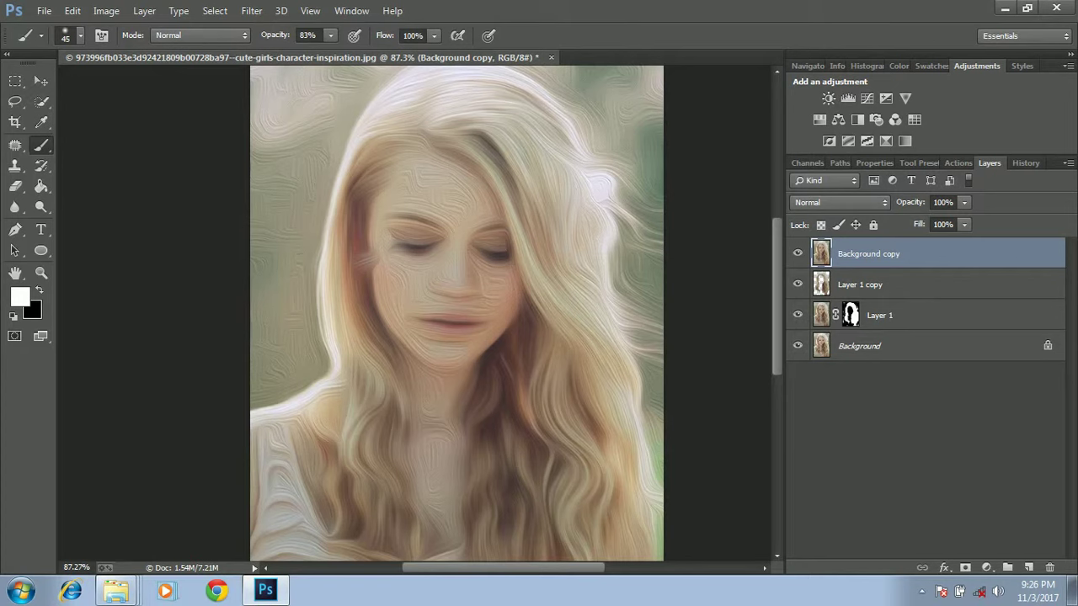
pyautogui.moveTo(893, 260); pyautogui.dragTo(869, 320)
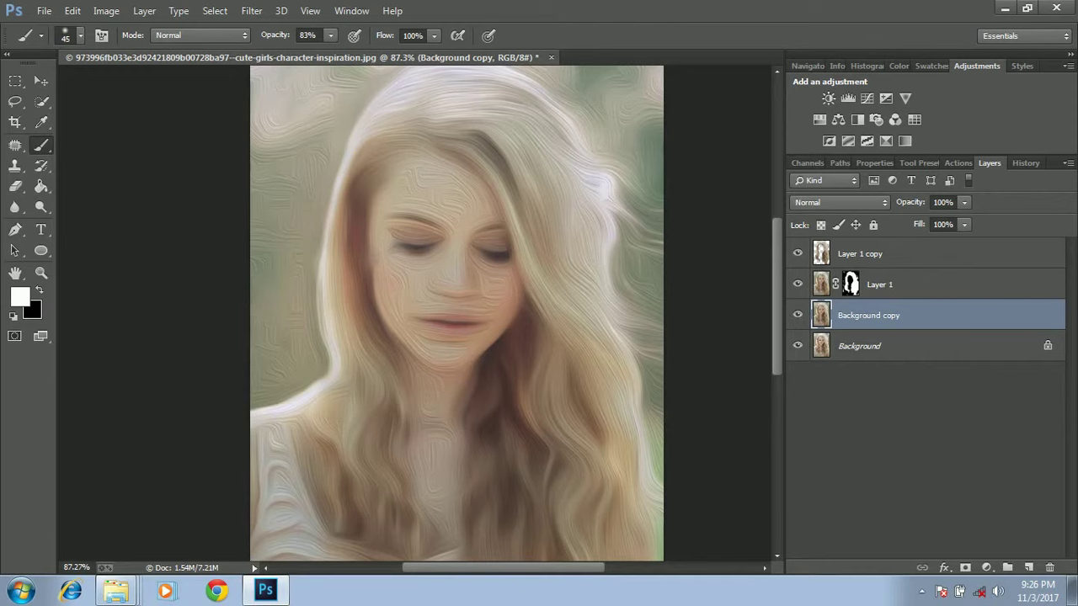
pyautogui.click(797, 284)
pyautogui.click(797, 253)
pyautogui.click(797, 254)
pyautogui.click(798, 254)
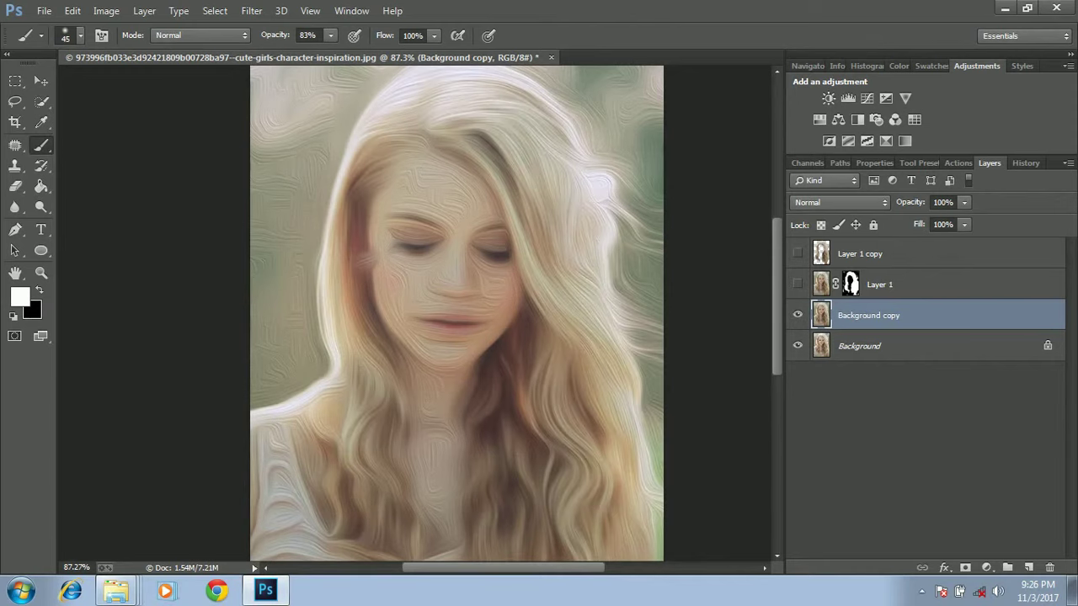
pyautogui.click(797, 253)
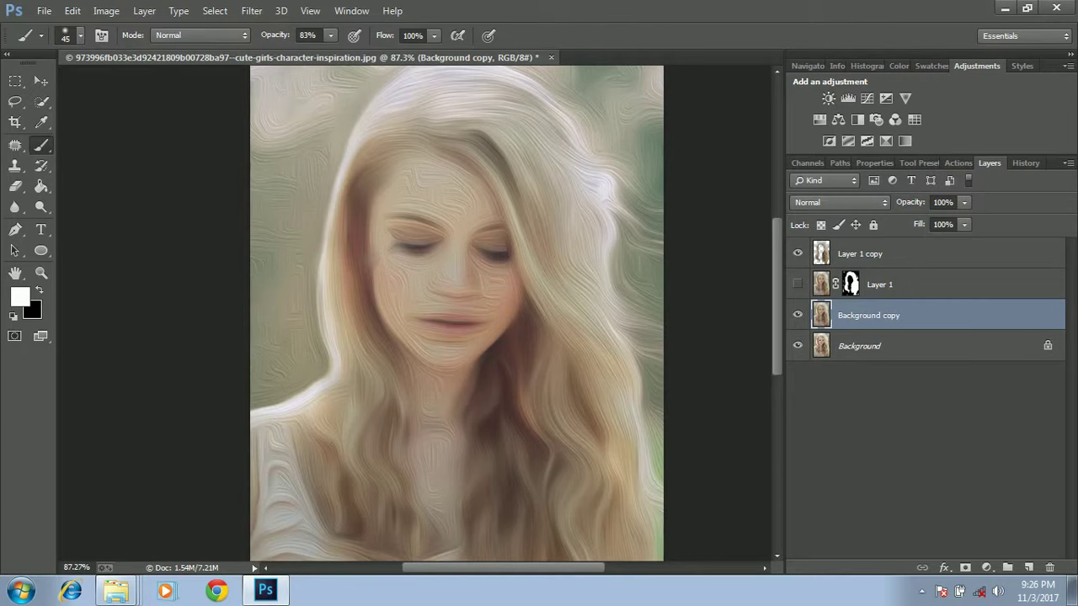
pyautogui.click(798, 284)
# Step: Add a layer mask to Background copy, undo the trial stroke on it, and set the black brush to 11% opacity
pyautogui.click(966, 567)
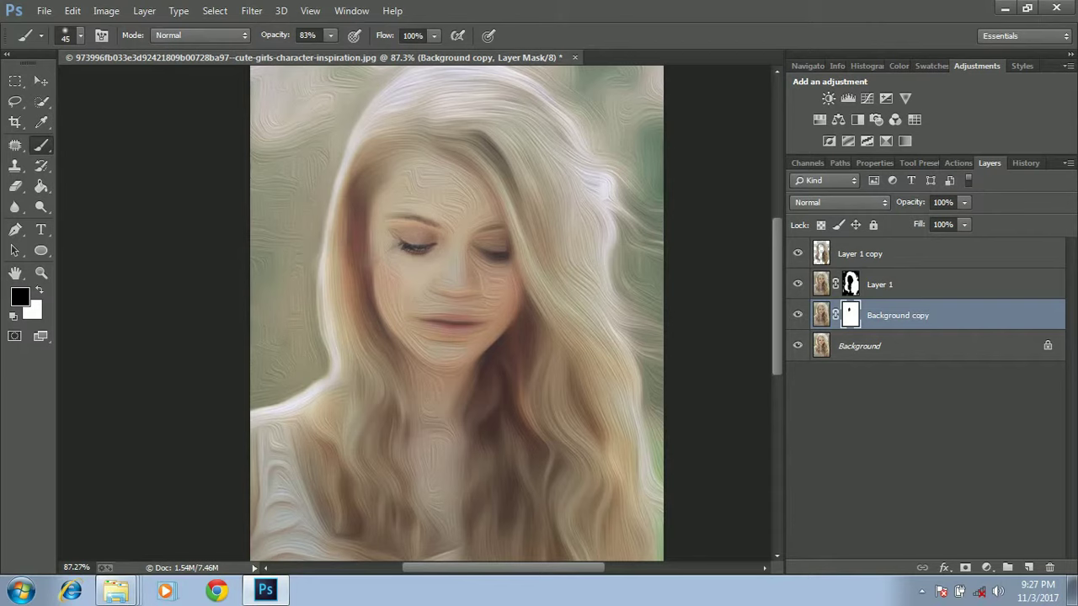
pyautogui.hotkey('ctrl', 'z')
pyautogui.press('7')
pyautogui.press('2')
pyautogui.moveTo(271, 36); pyautogui.dragTo(264, 36)
pyautogui.press('3')
pyautogui.press('6')
pyautogui.press('1')
pyautogui.press('1')
# Step: Paint black on the Background copy mask over the eyes, brows, forehead, cheeks and lips to soften the oil texture on the face
pyautogui.scroll(17, 443, 235)
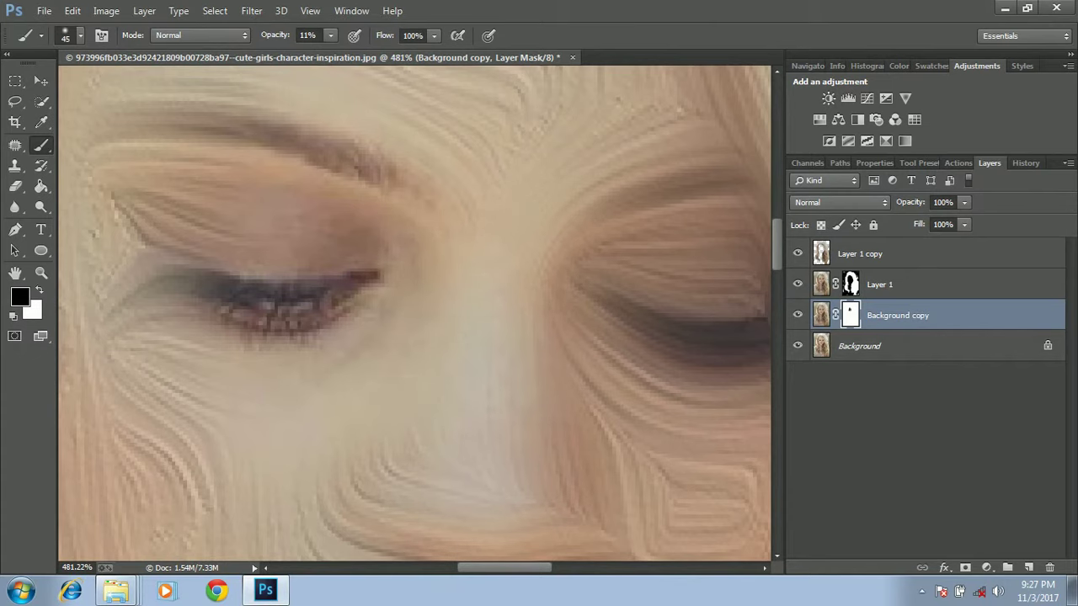
pyautogui.moveTo(396, 228); pyautogui.dragTo(434, 457)
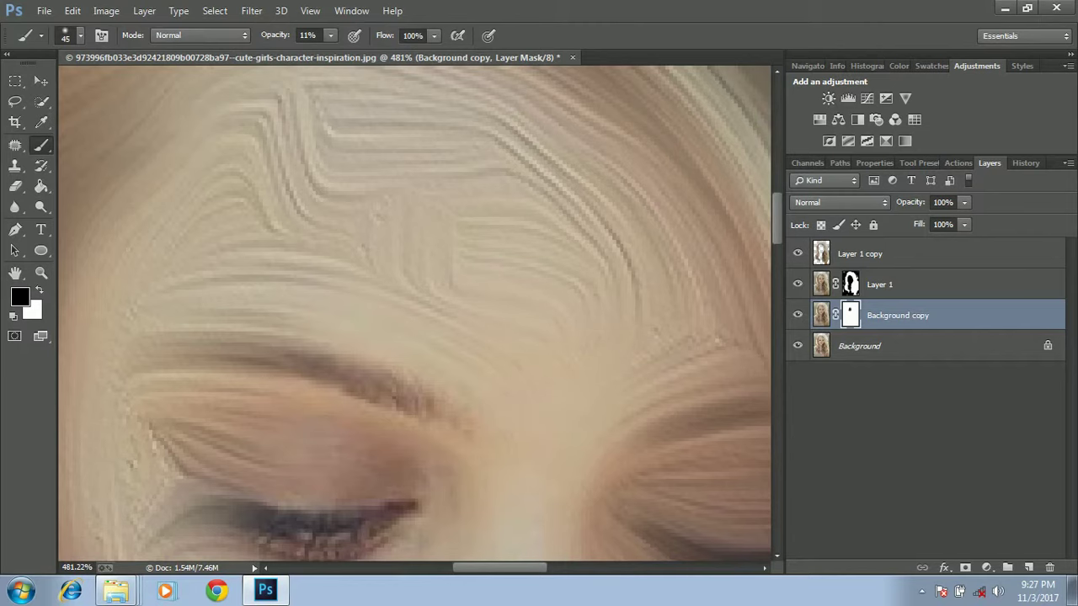
pyautogui.scroll(5, 413, 313)
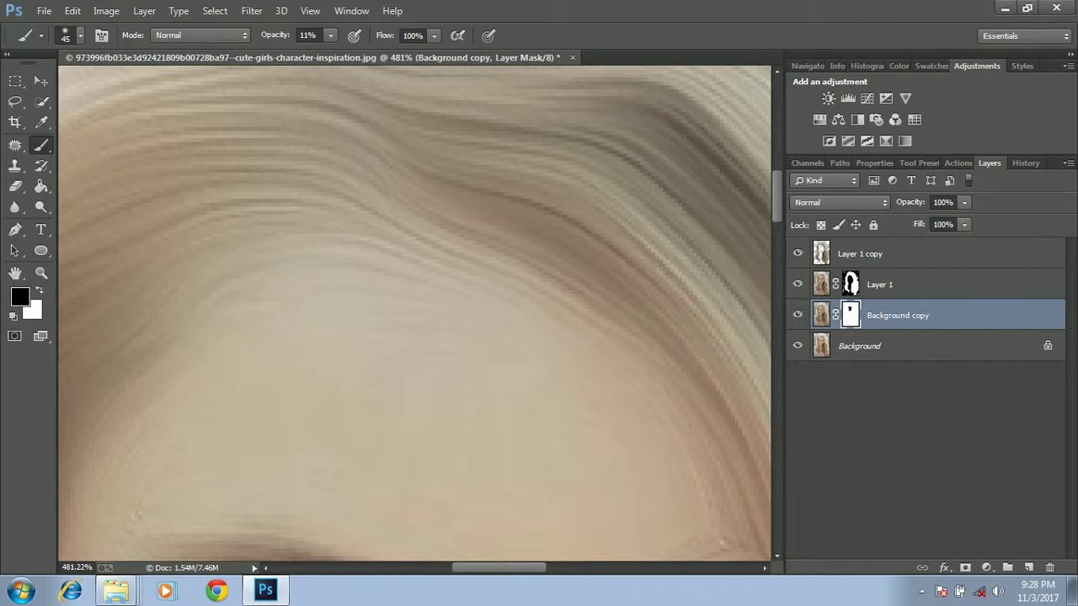
pyautogui.moveTo(337, 455); pyautogui.dragTo(495, 121)
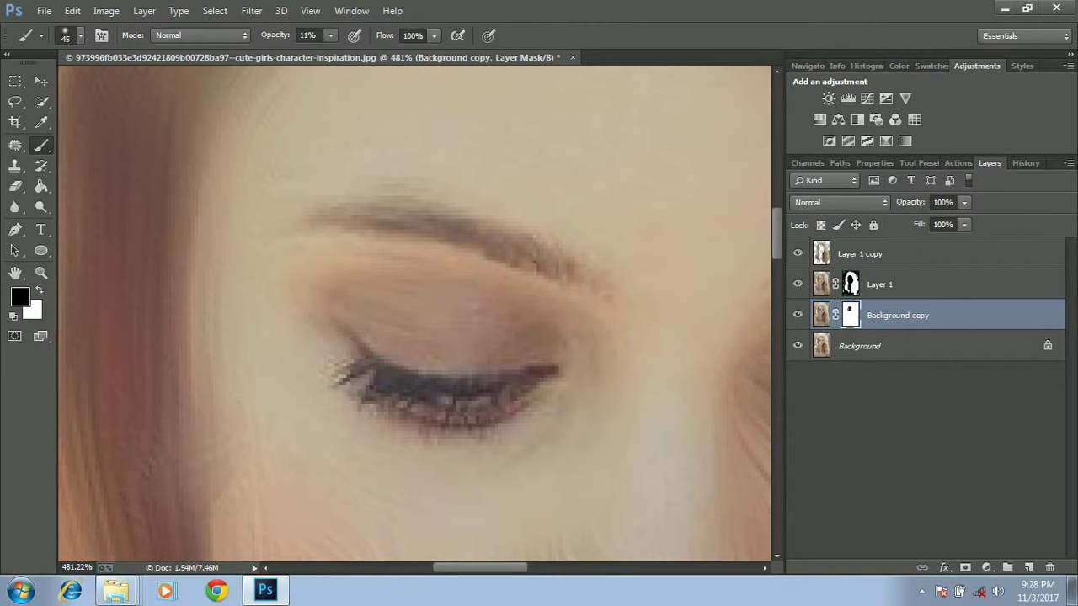
pyautogui.scroll(-5, 493, 393)
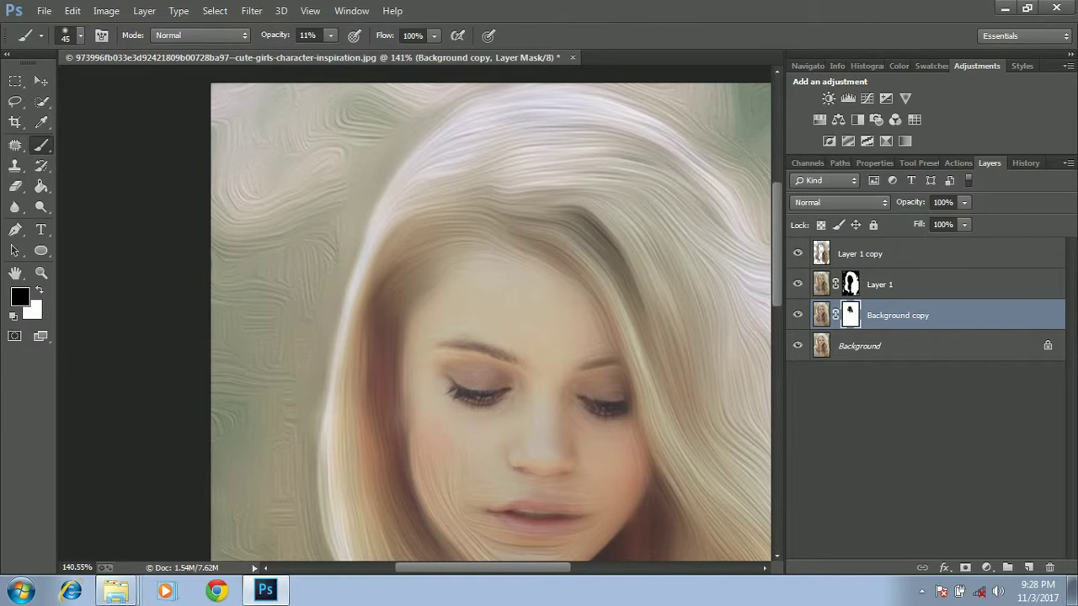
pyautogui.moveTo(512, 402); pyautogui.dragTo(490, 273)
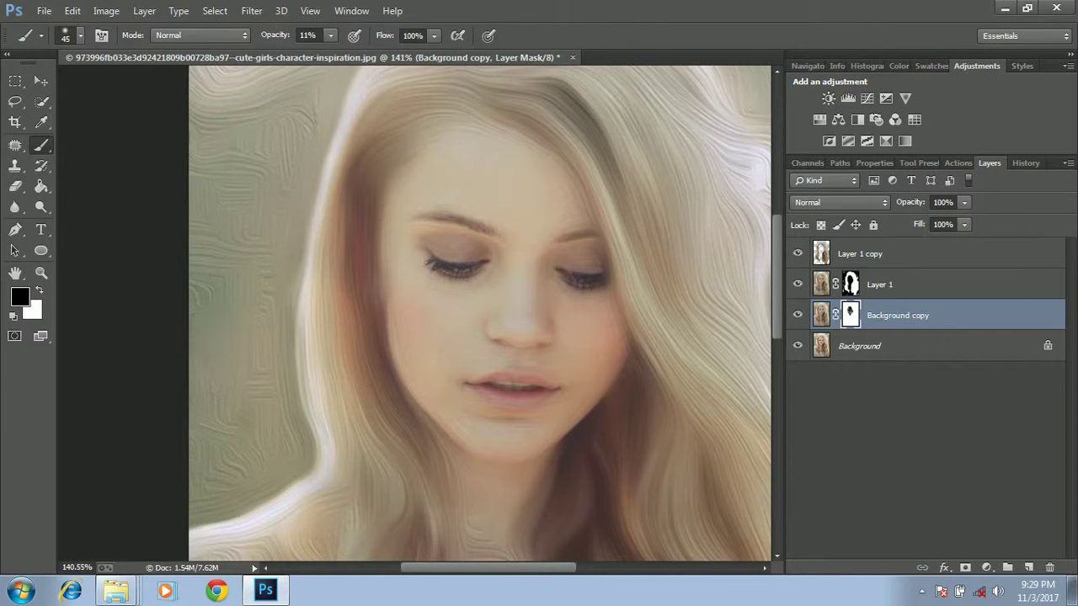
# Step: Mask out the oil texture on the chin, neck and upper chest skin of Background copy
pyautogui.scroll(-3, 480, 313)
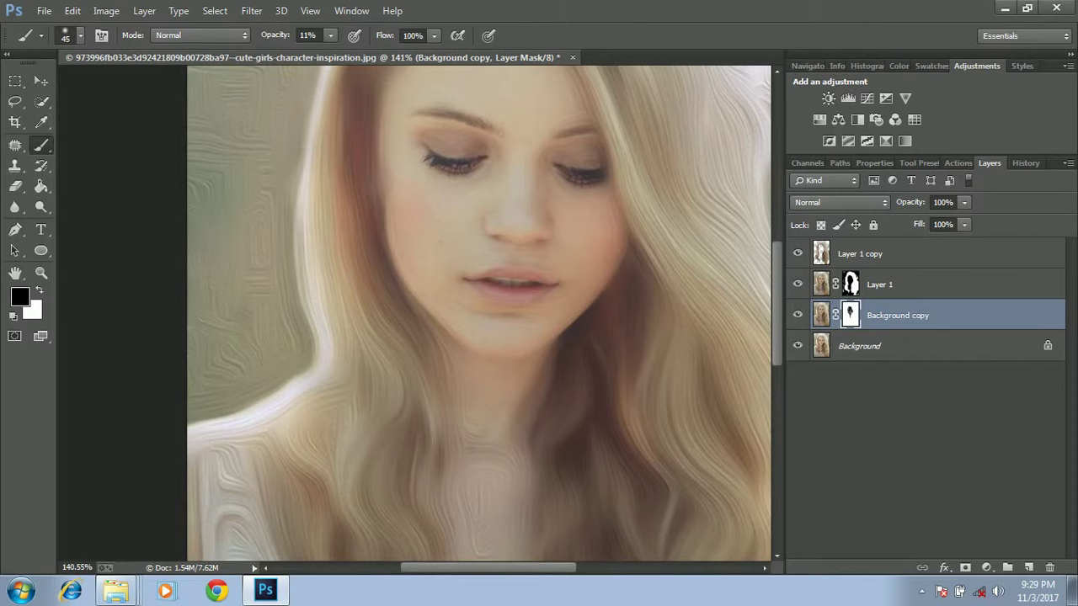
pyautogui.scroll(-3, 477, 314)
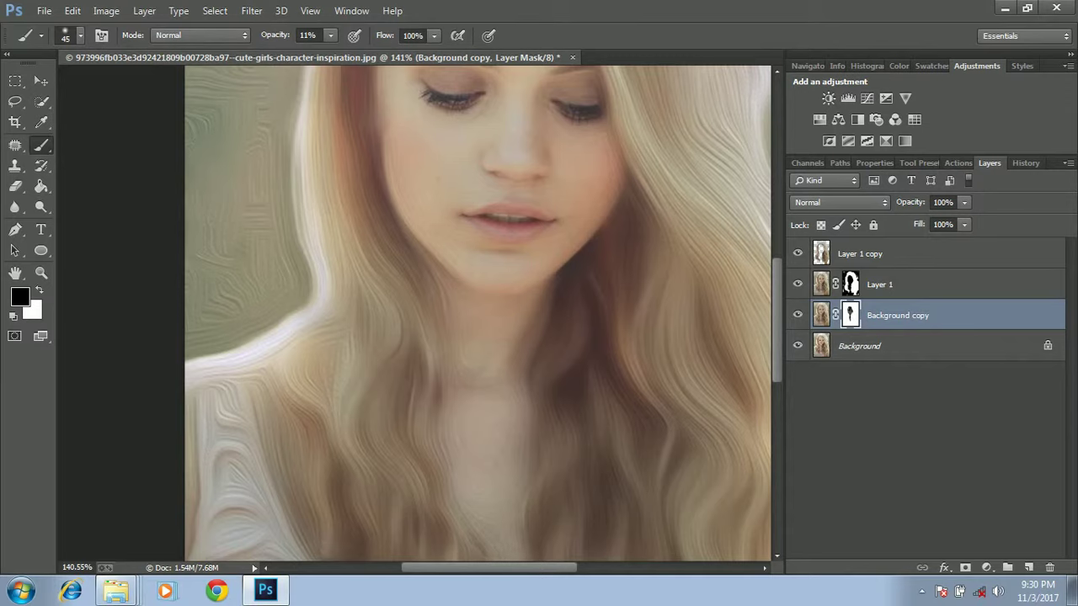
pyautogui.scroll(-6, 477, 313)
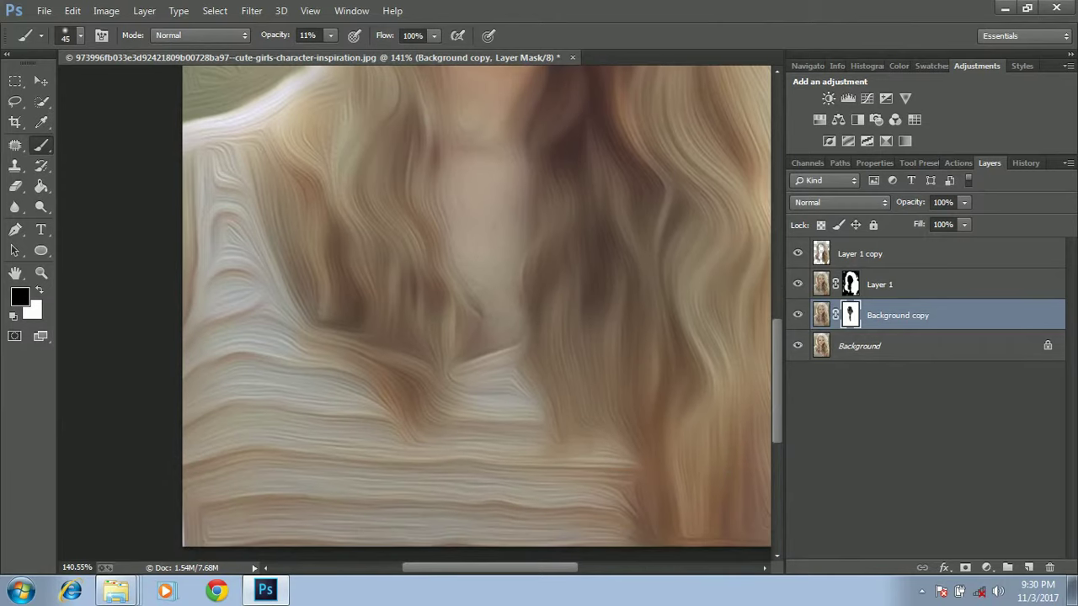
pyautogui.moveTo(471, 126); pyautogui.dragTo(549, 514)
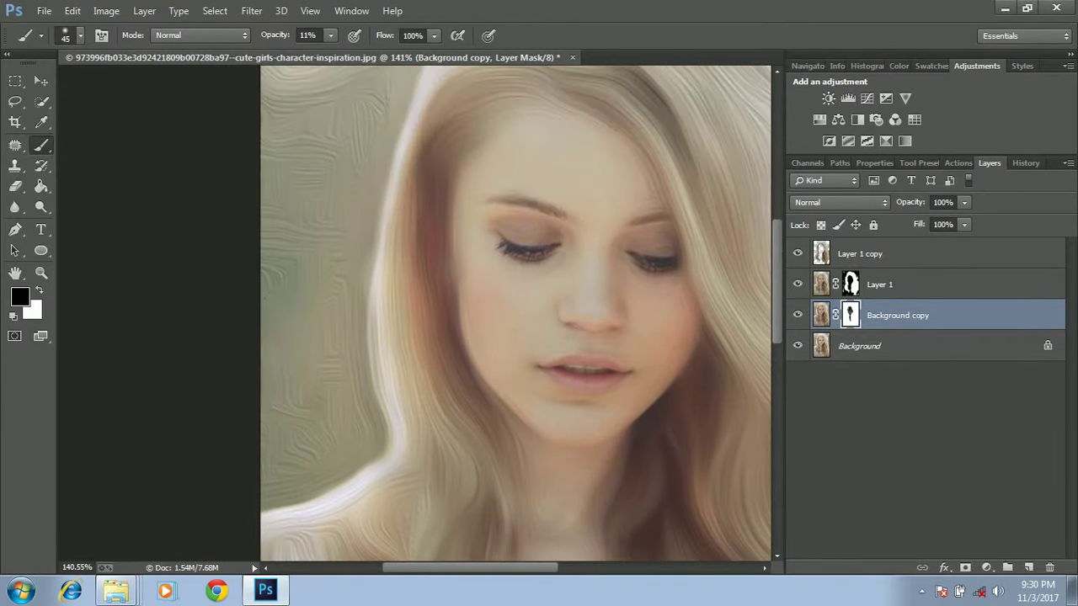
# Step: Set the brush opacity to 35% and paint the Background copy mask over the backdrop around the woman to soften its swirls
pyautogui.scroll(-4, 495, 361)
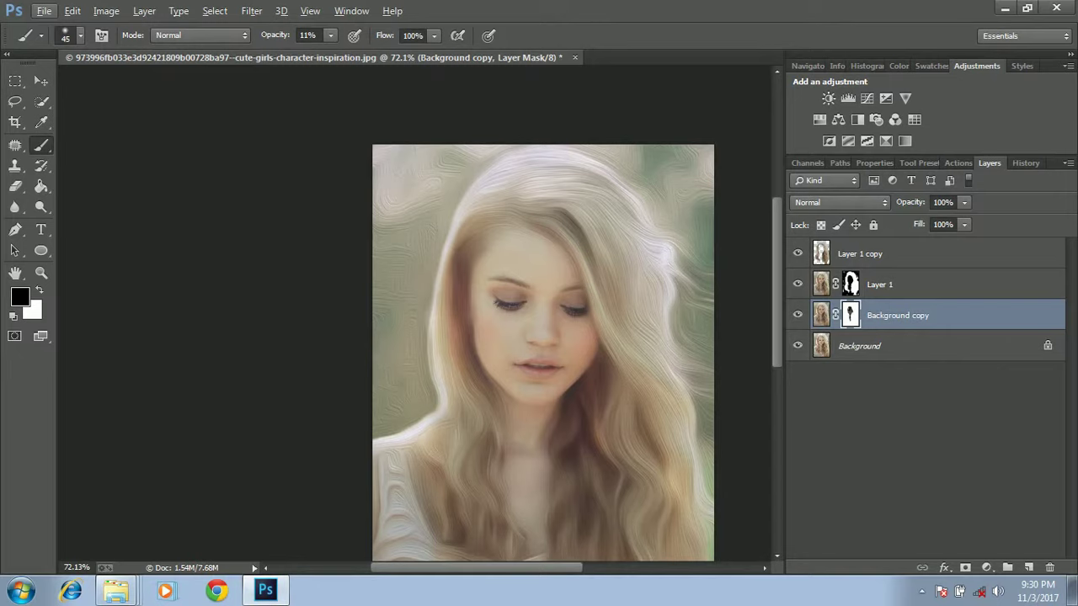
pyautogui.press('3')
pyautogui.press('5')
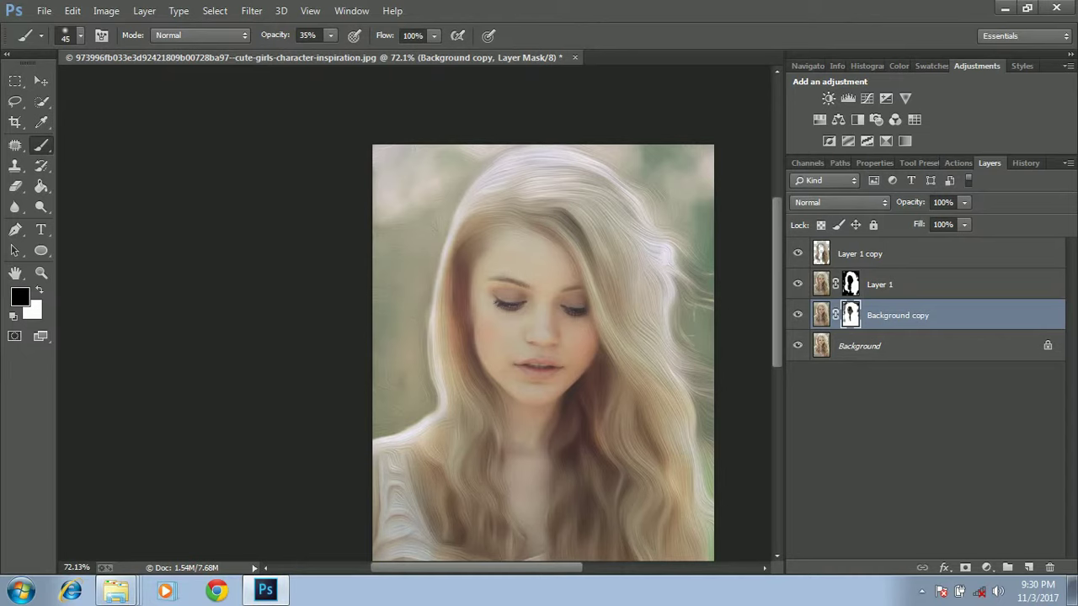
# Step: Set the brush opacity to 21% and soften the oil texture on the striped shirt, lower hair ends and backdrop beside the hair
pyautogui.moveTo(276, 35)
pyautogui.mouseDown()
pyautogui.moveTo(254, 36)
pyautogui.moveTo(288, 35)
pyautogui.mouseUp()
pyautogui.moveTo(539, 367)
pyautogui.mouseDown()
pyautogui.moveTo(523, 273)
pyautogui.moveTo(476, 162)
pyautogui.moveTo(456, 181)
pyautogui.mouseUp()
pyautogui.scroll(5, 455, 358)
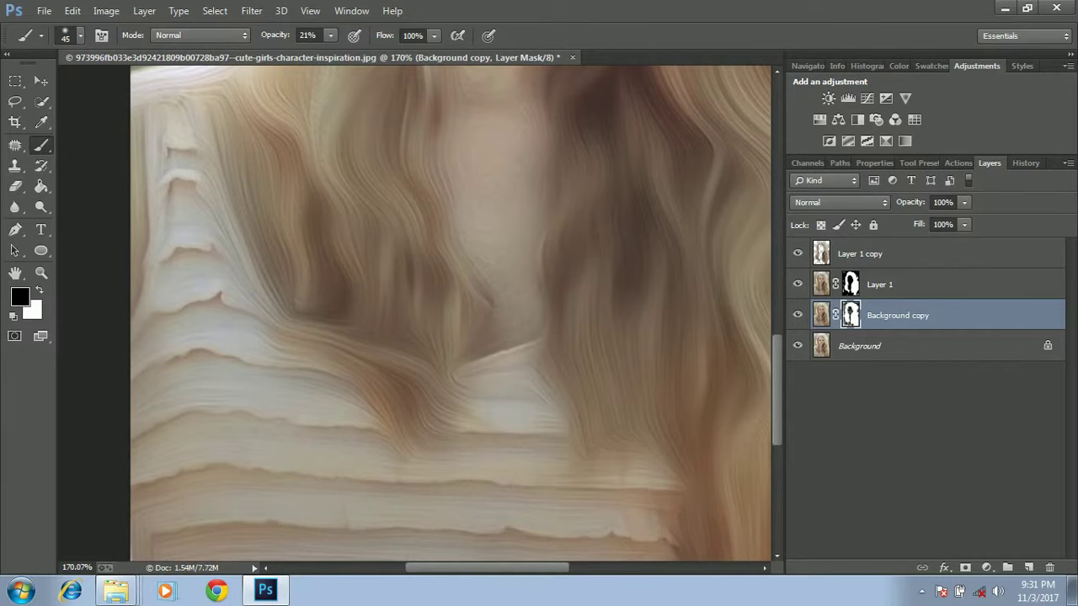
pyautogui.moveTo(505, 379); pyautogui.dragTo(345, 181)
pyautogui.moveTo(421, 219); pyautogui.dragTo(256, 336)
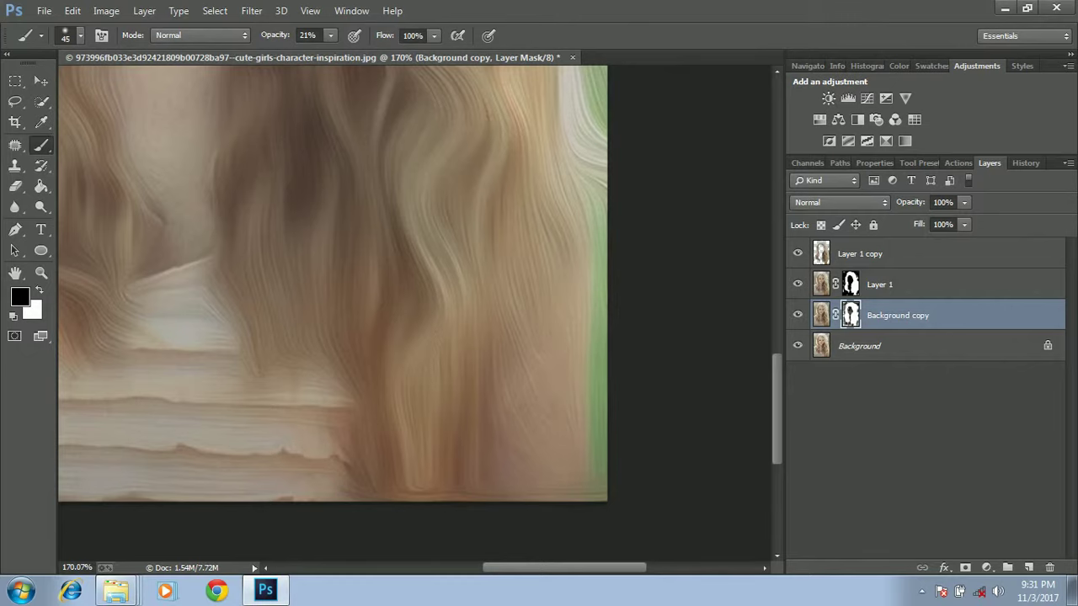
pyautogui.moveTo(404, 211); pyautogui.dragTo(352, 441)
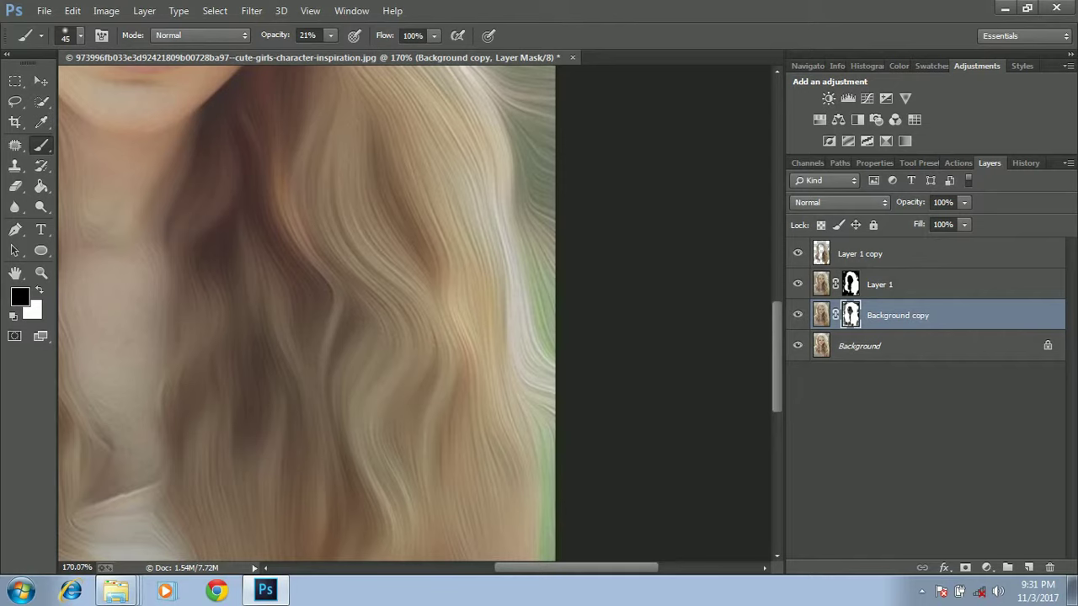
pyautogui.moveTo(337, 236); pyautogui.dragTo(291, 413)
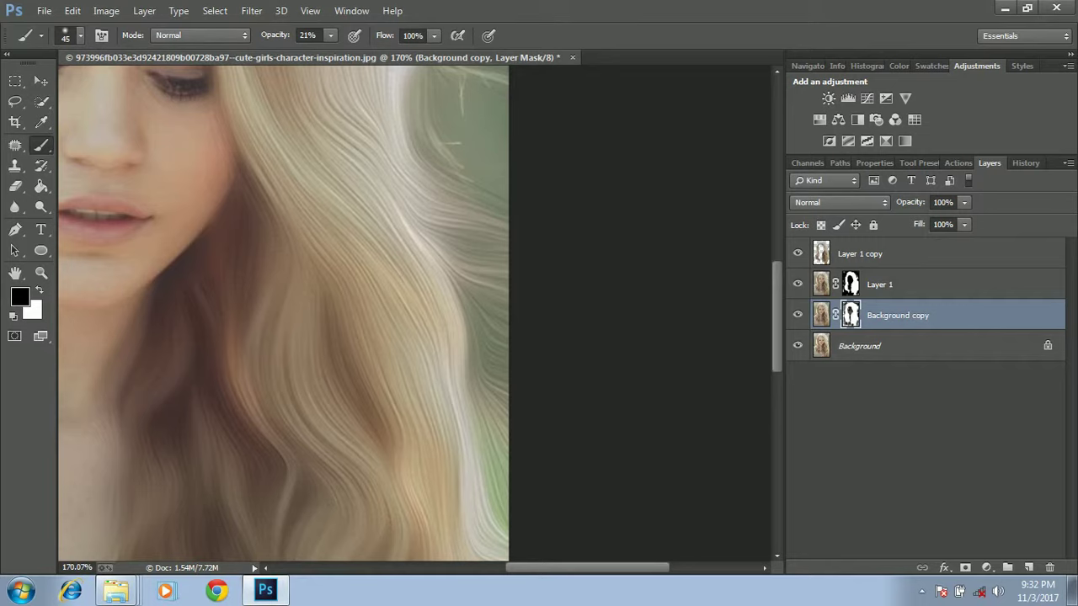
# Step: Set the brush opacity to 44% and mask the remaining oil texture from the backdrop beside the long side of the hair
pyautogui.press('4')
pyautogui.press('4')
pyautogui.scroll(-3, 284, 313)
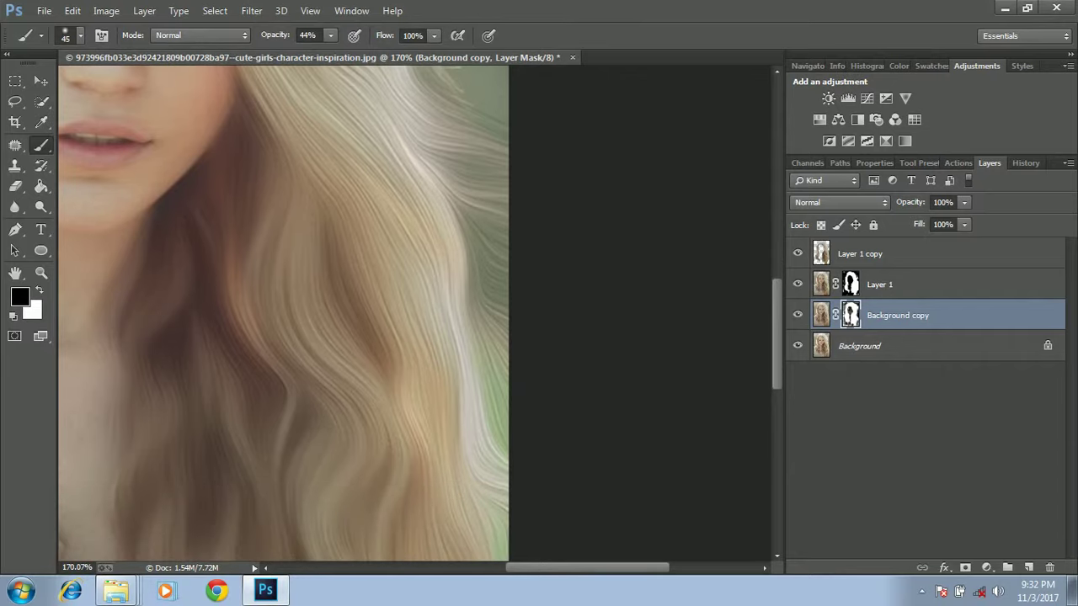
pyautogui.scroll(-6, 284, 313)
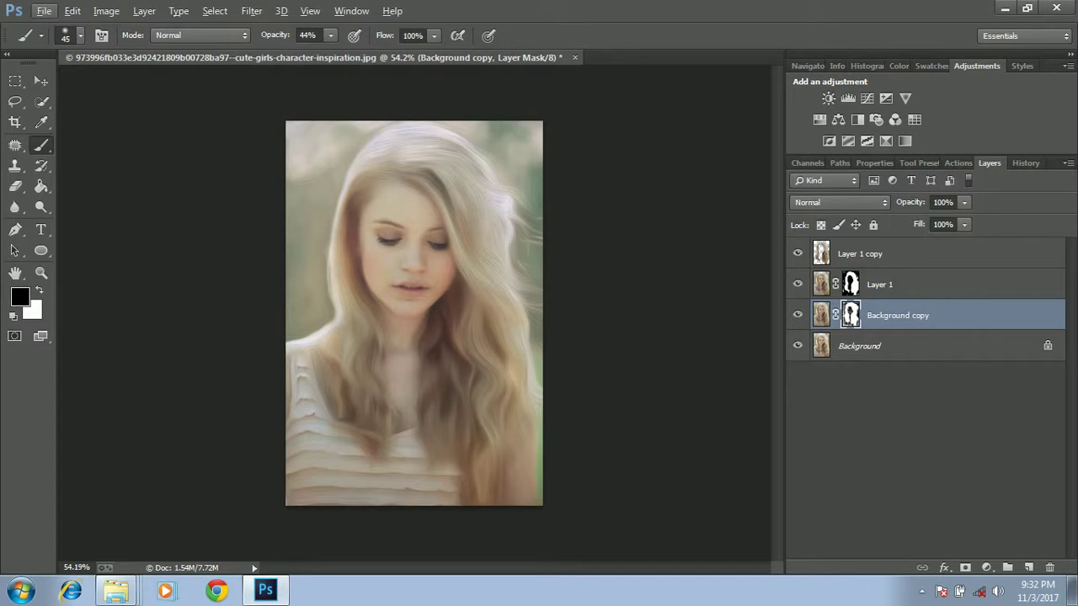
# Step: Stamp all visible layers into a new layer above Background copy and make white the foreground colour
pyautogui.hotkey('ctrl', 'shift', 'alt', 'e')
pyautogui.press('x')
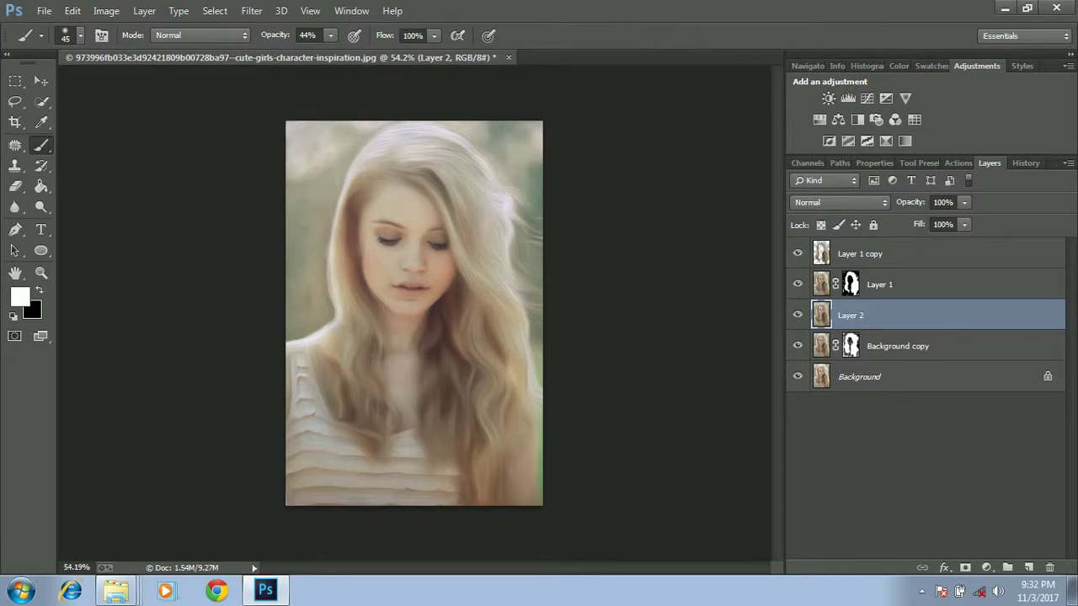
# Step: Compare the portrait with Layer 1 copy hidden and shown, leaving the layer visible
pyautogui.click(797, 253)
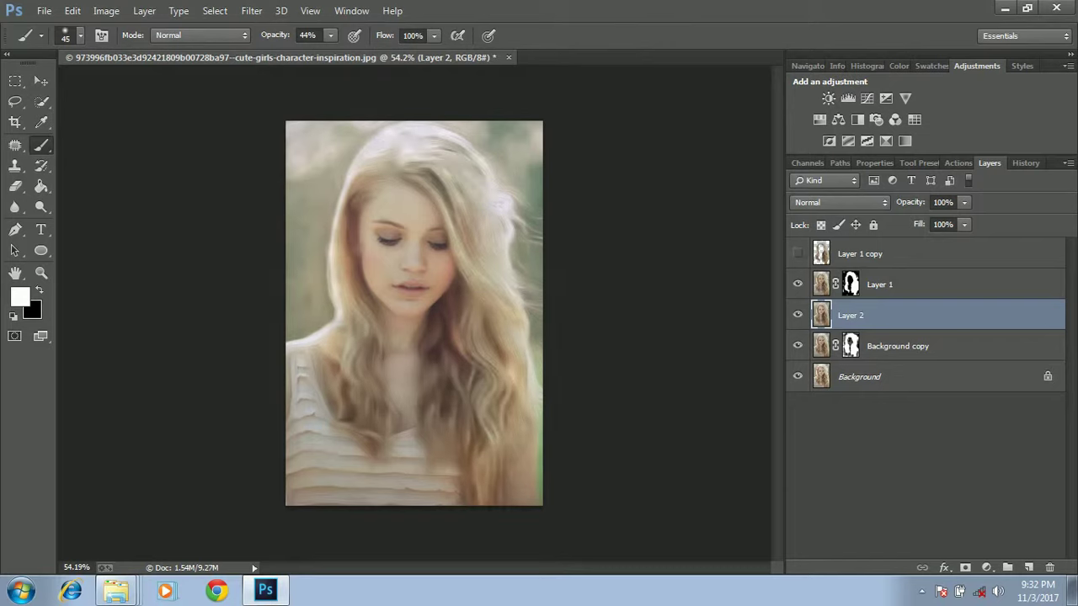
pyautogui.click(798, 254)
pyautogui.click(797, 254)
pyautogui.click(798, 253)
pyautogui.click(797, 253)
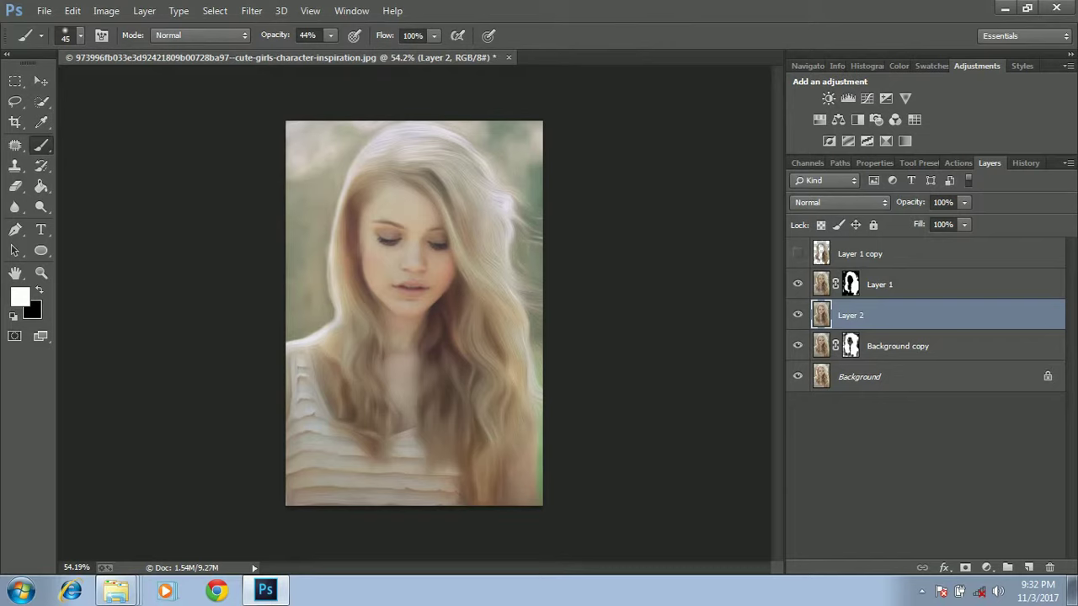
pyautogui.click(797, 254)
pyautogui.click(798, 253)
pyautogui.click(798, 254)
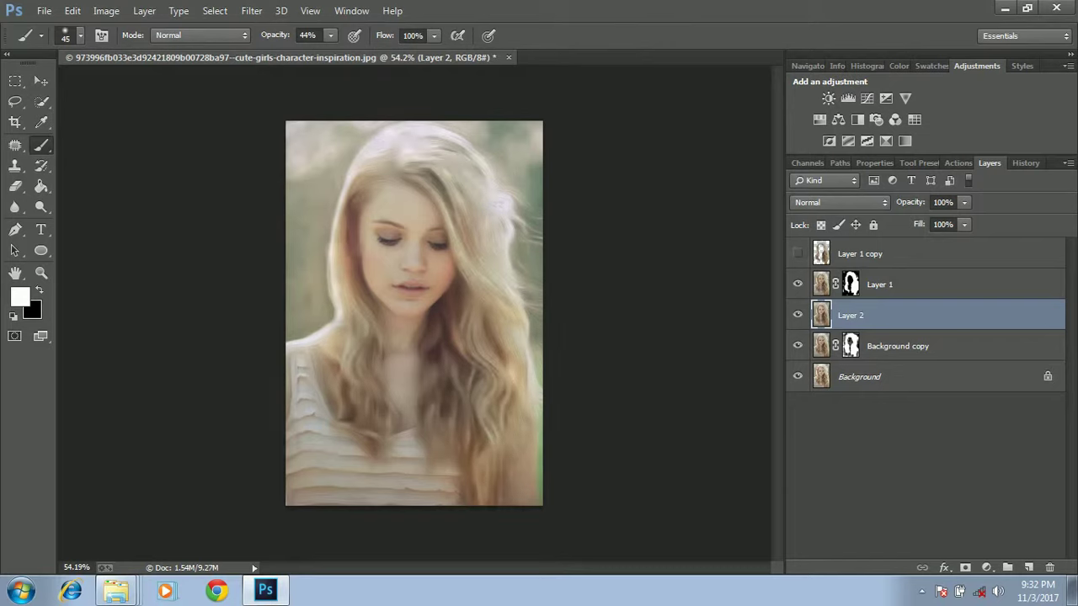
pyautogui.click(797, 254)
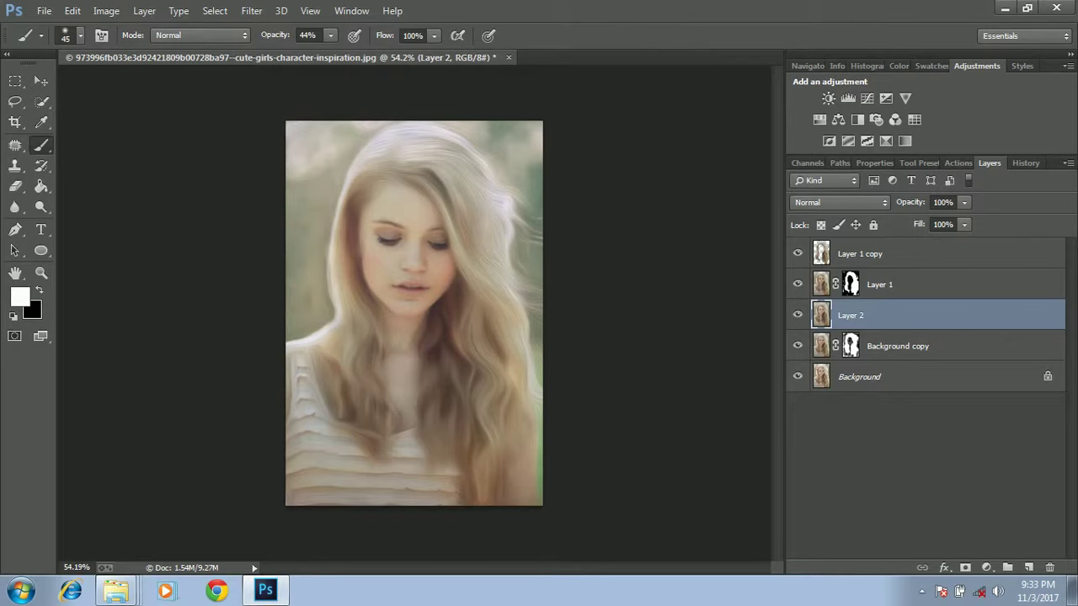
# Step: Save the layered document in Photoshop format as "oil panting" in the photoshop work folder on drive D, with maximized compatibility
pyautogui.hotkey('ctrl', 'shift', 's')
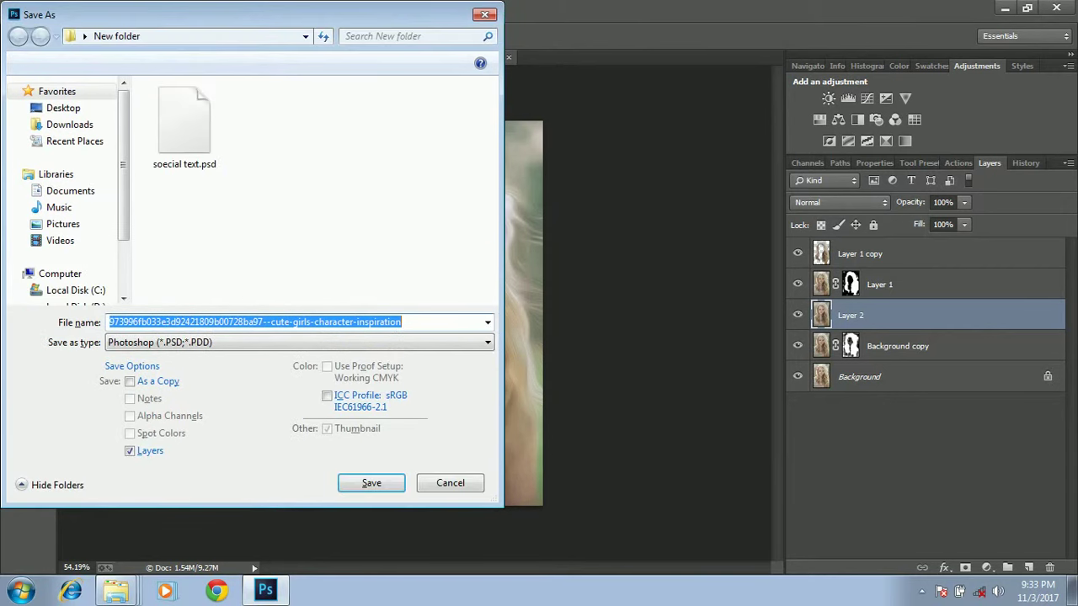
pyautogui.press('BackSpace')
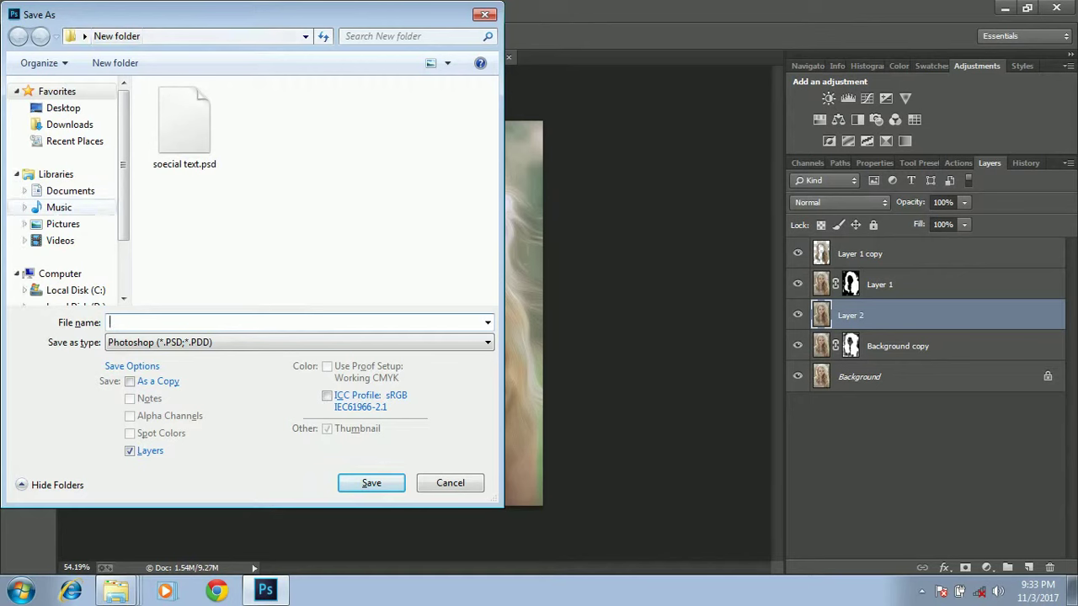
pyautogui.click(75, 290)
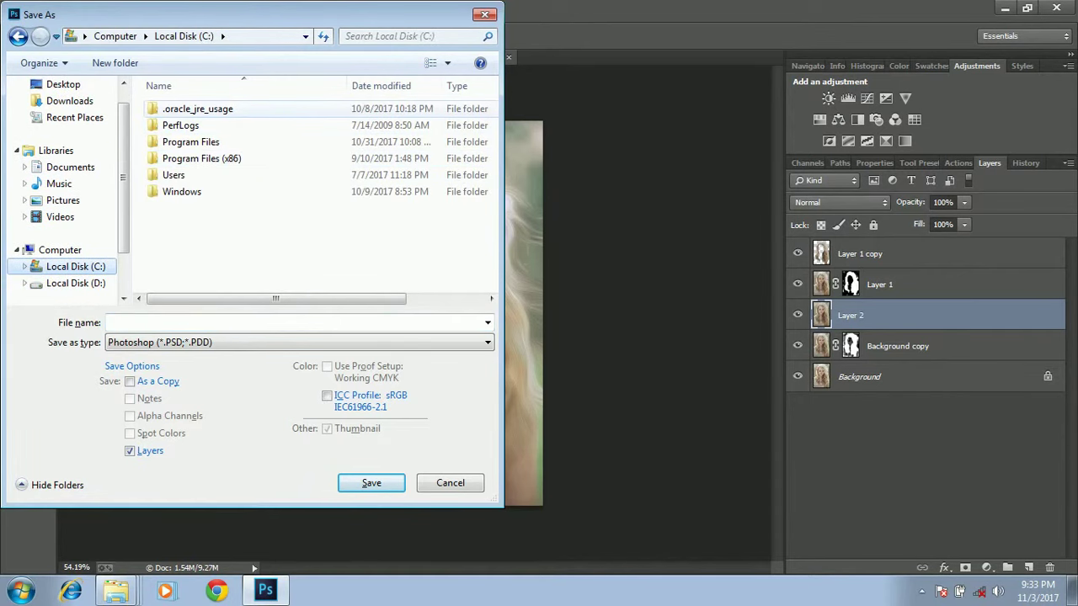
pyautogui.click(76, 284)
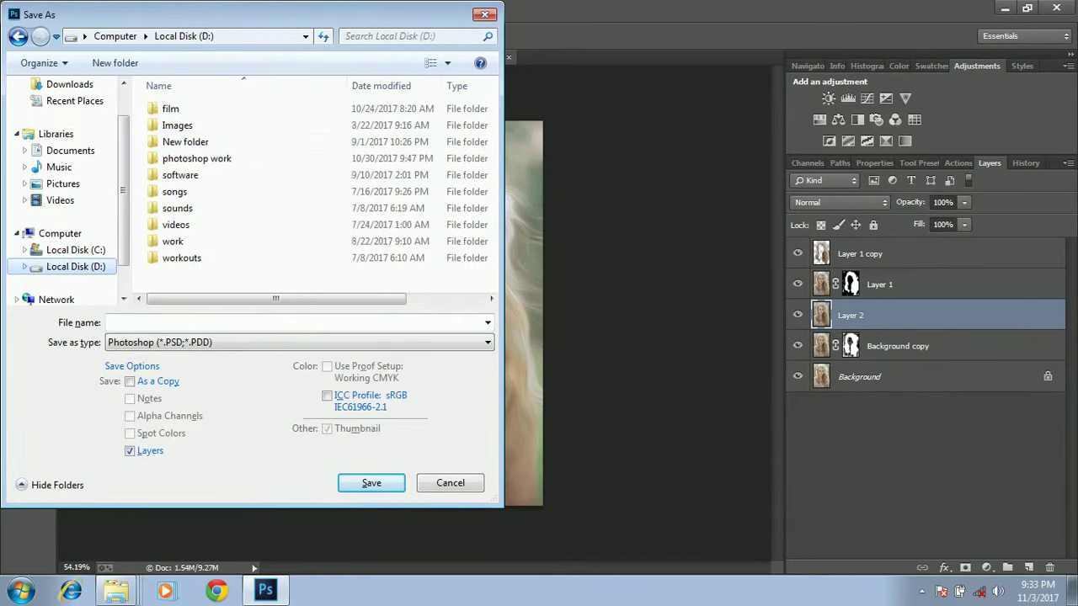
pyautogui.click(185, 142)
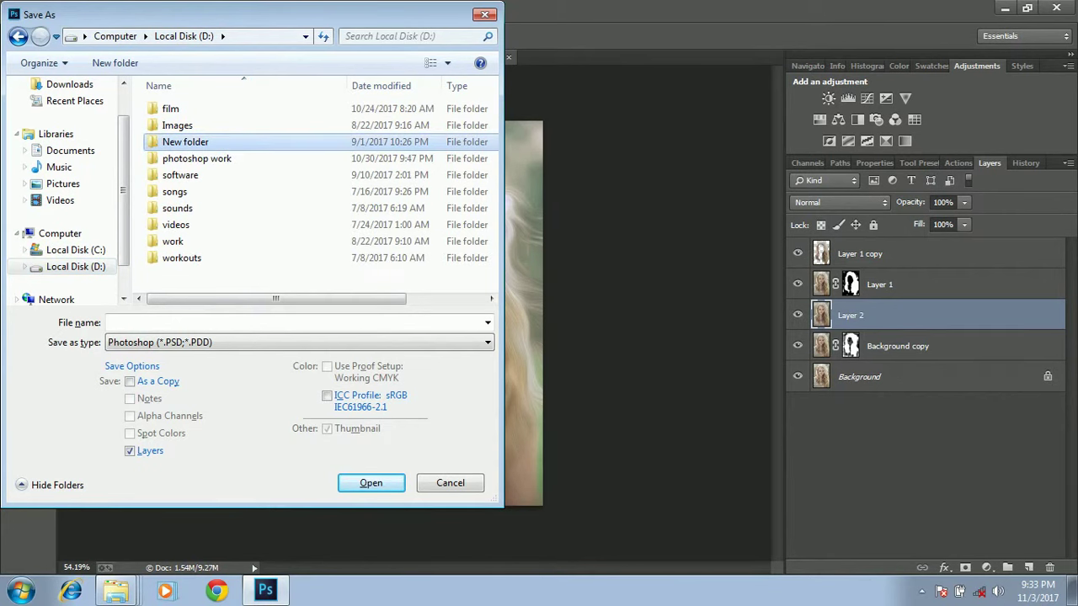
pyautogui.doubleClick(196, 158)
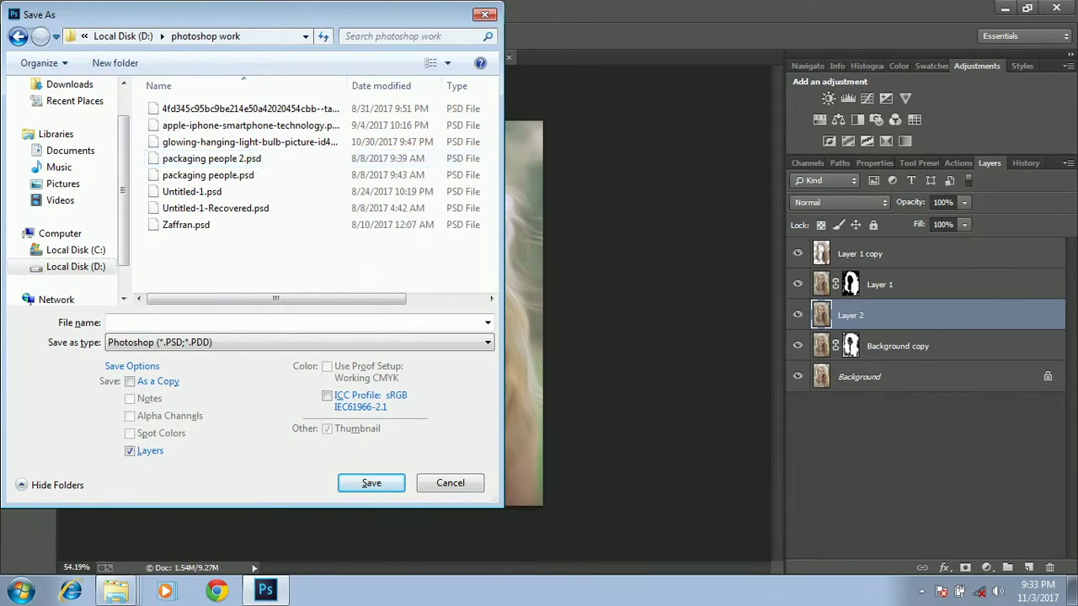
pyautogui.click(253, 323)
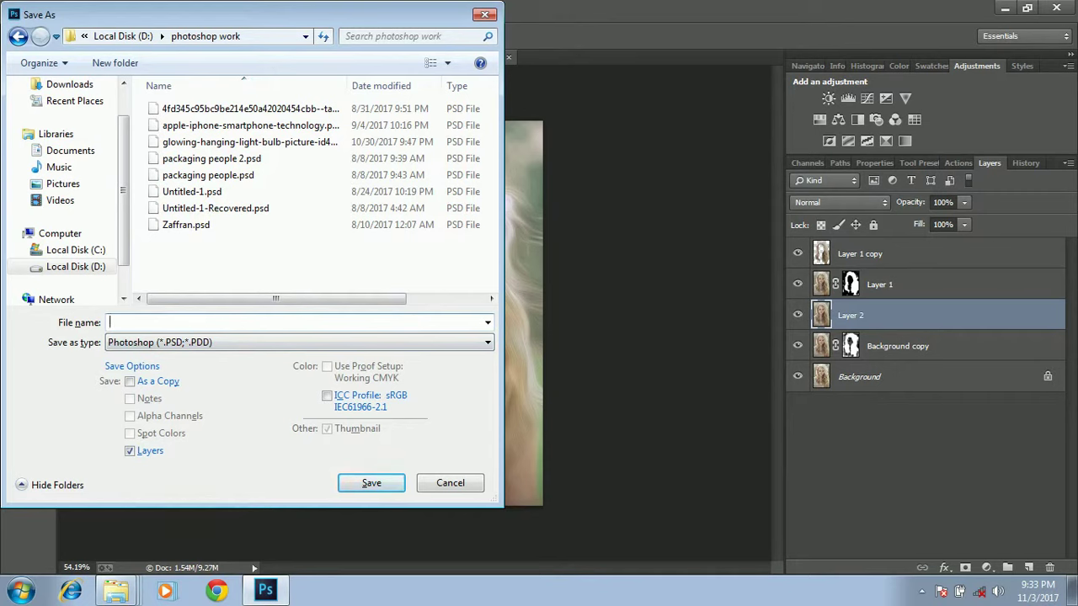
pyautogui.write('oil panting')
pyautogui.press('Return')
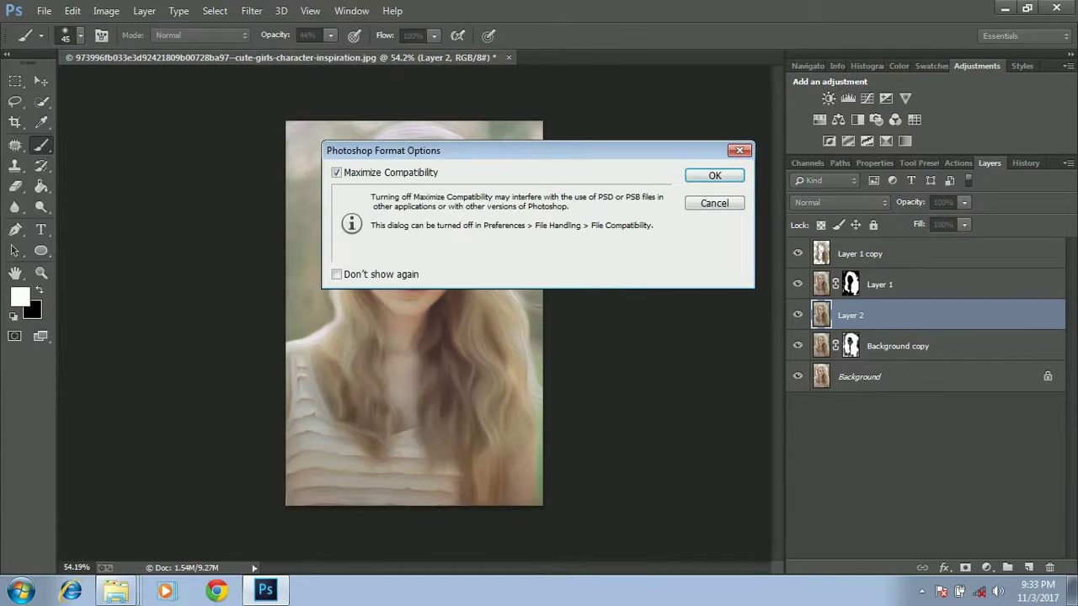
pyautogui.press('Return')
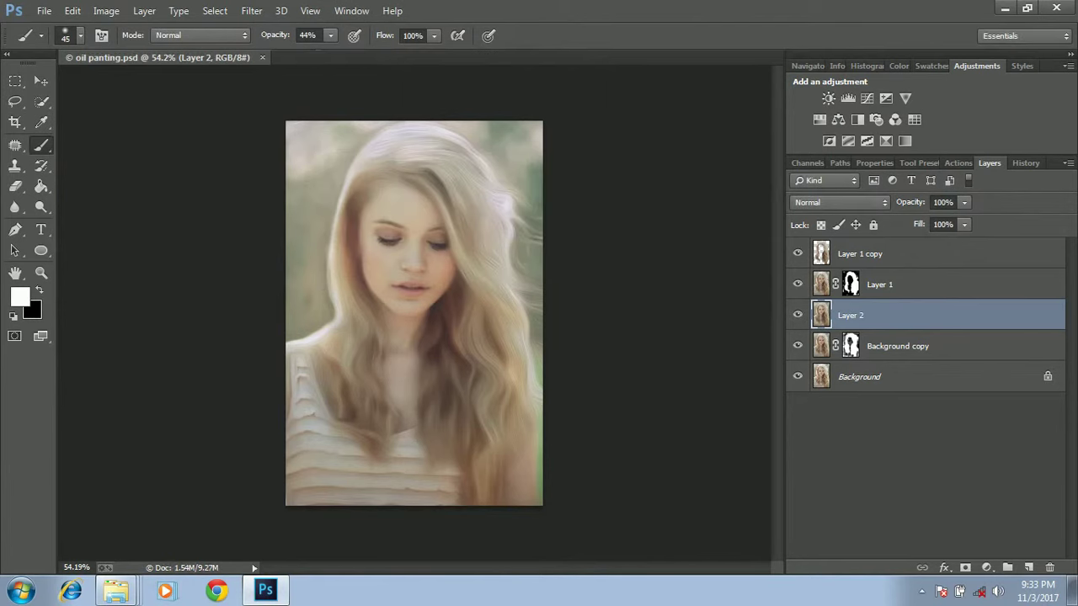
# Step: Set up a Save for Web export in PNG-8 with 256 colors and 100% dither
pyautogui.click(44, 10)
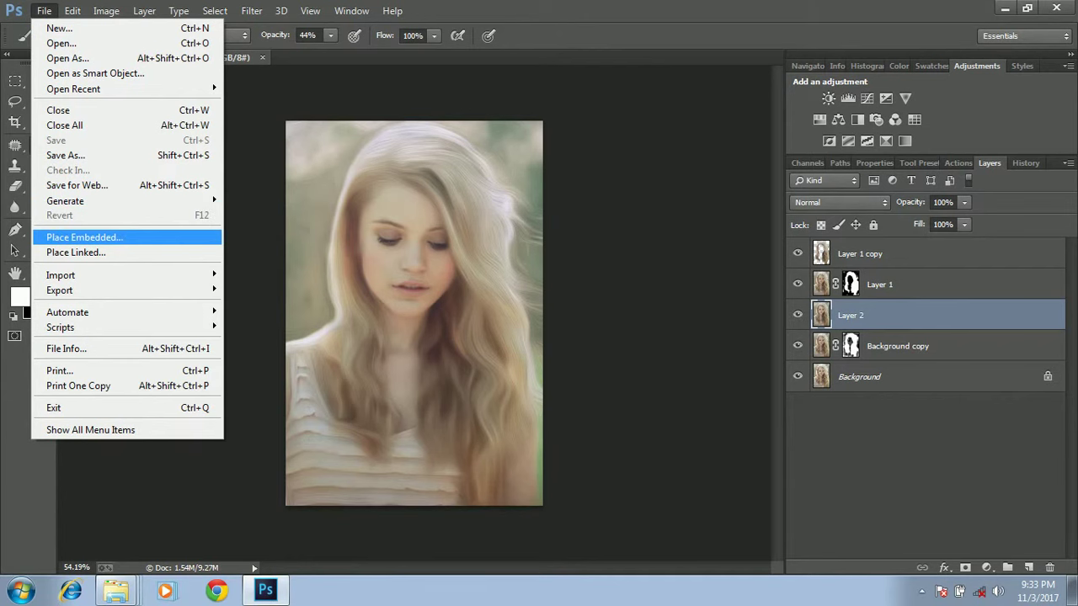
pyautogui.moveTo(72, 10)
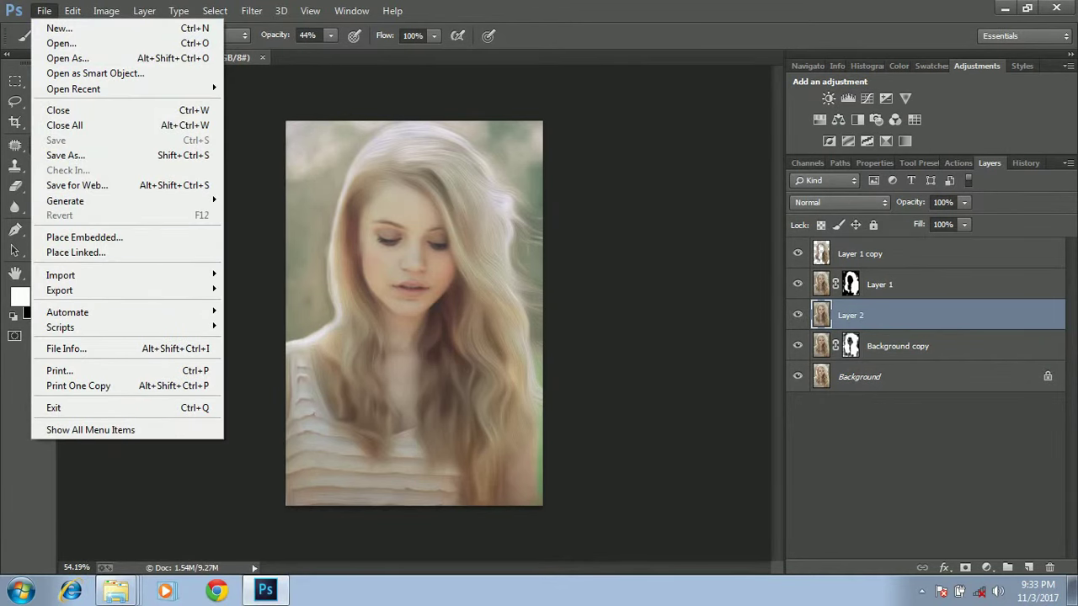
pyautogui.click(77, 185)
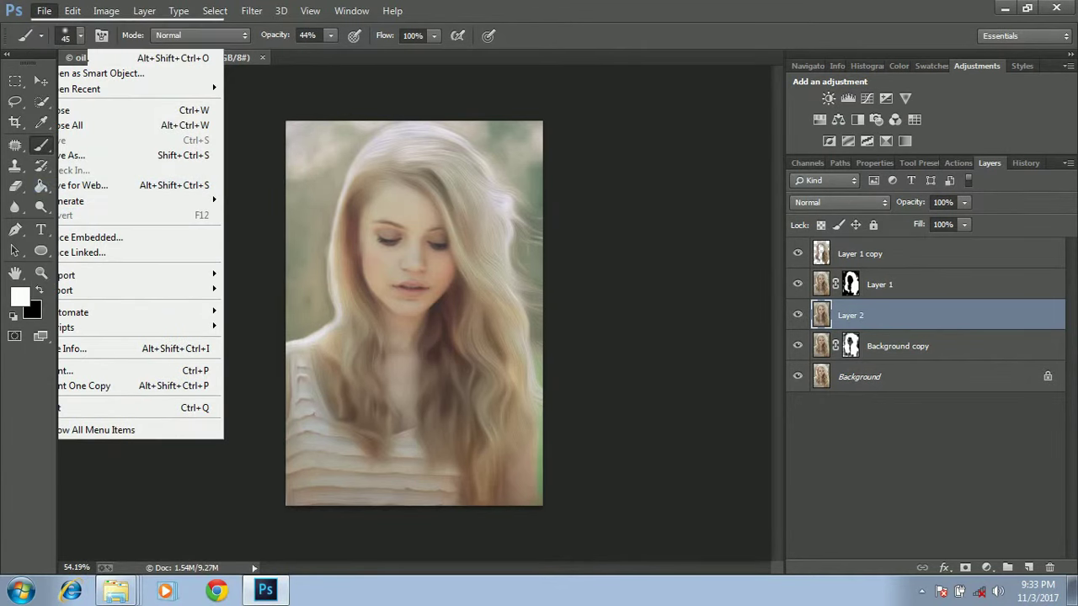
pyautogui.hotkey('ctrl', 'alt', 'shift', 's')
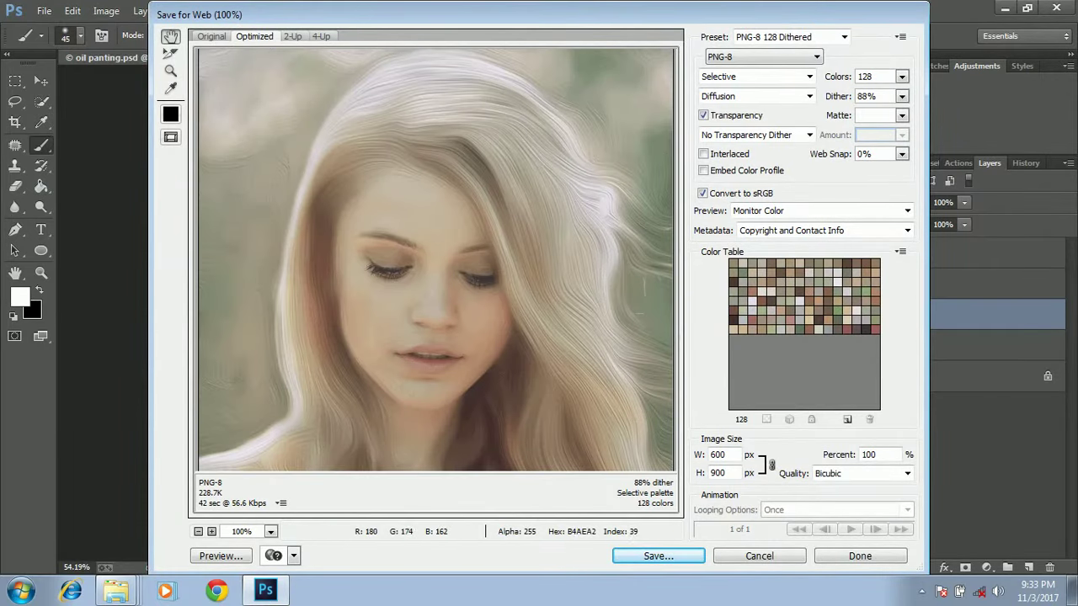
pyautogui.scroll(-5, 436, 260)
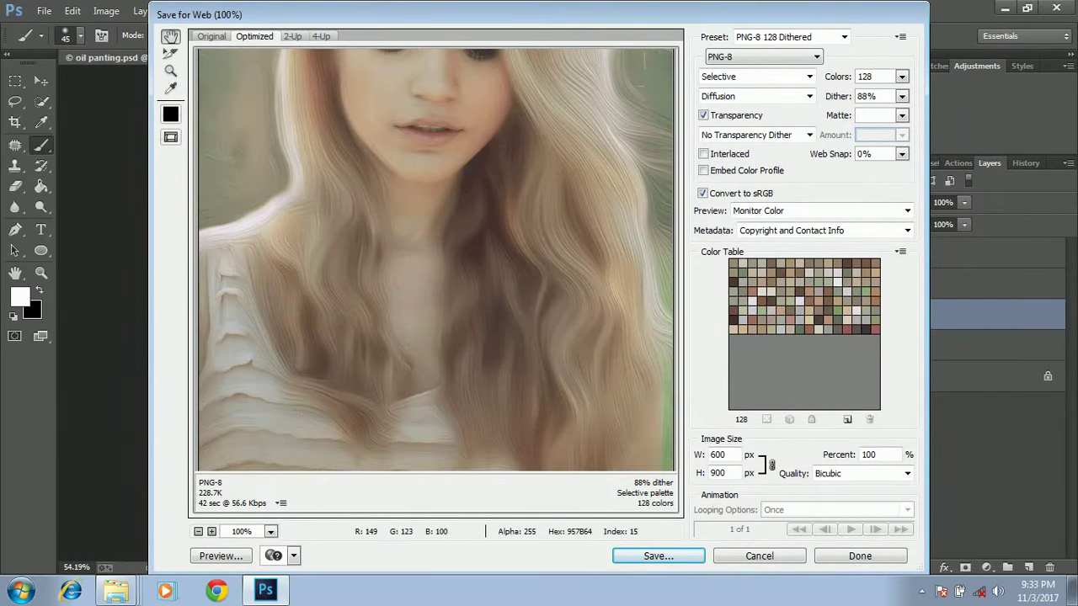
pyautogui.scroll(-2, 436, 259)
pyautogui.scroll(3, 437, 259)
pyautogui.moveTo(454, 211); pyautogui.dragTo(454, 421)
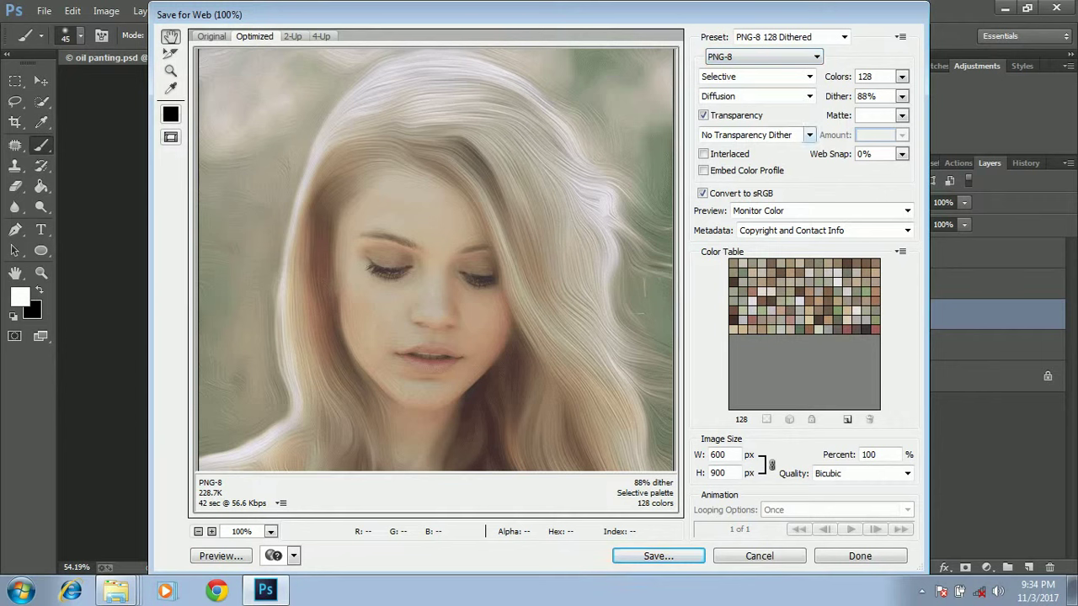
pyautogui.click(901, 76)
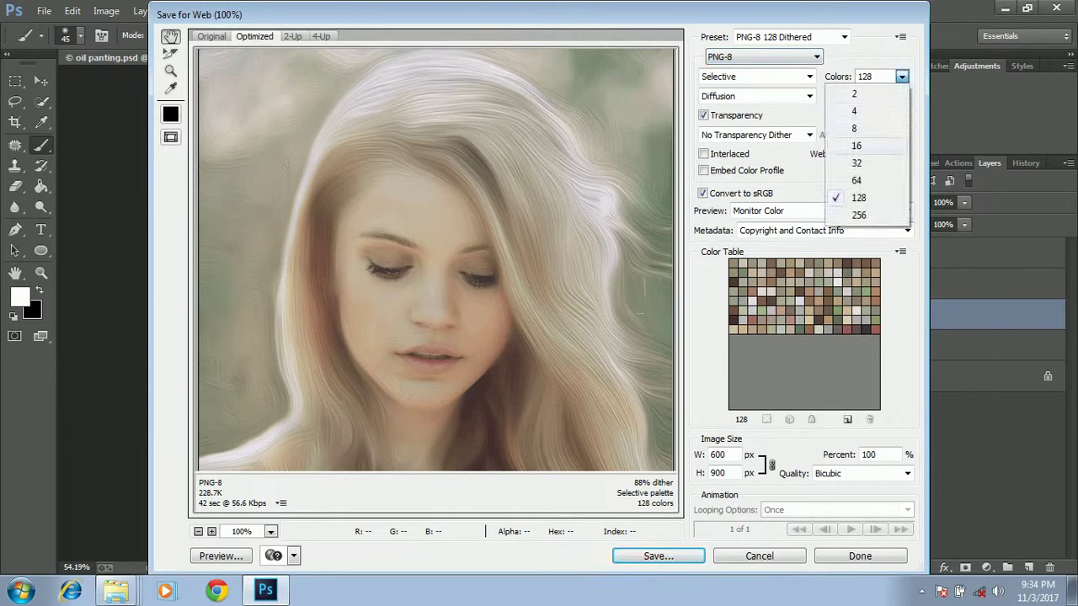
pyautogui.click(858, 215)
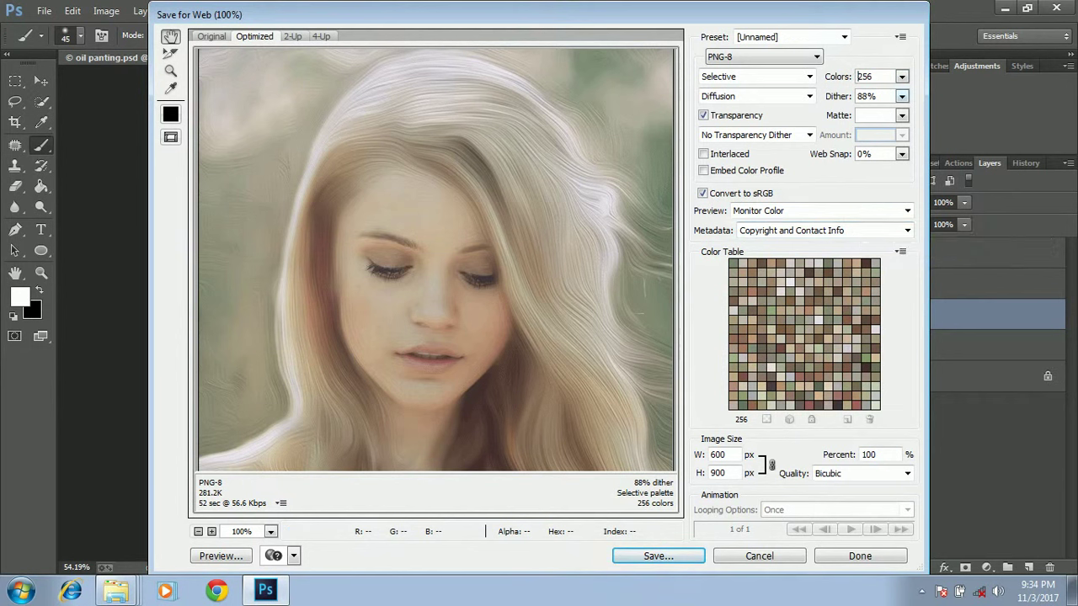
pyautogui.click(901, 96)
pyautogui.moveTo(892, 116); pyautogui.dragTo(902, 115)
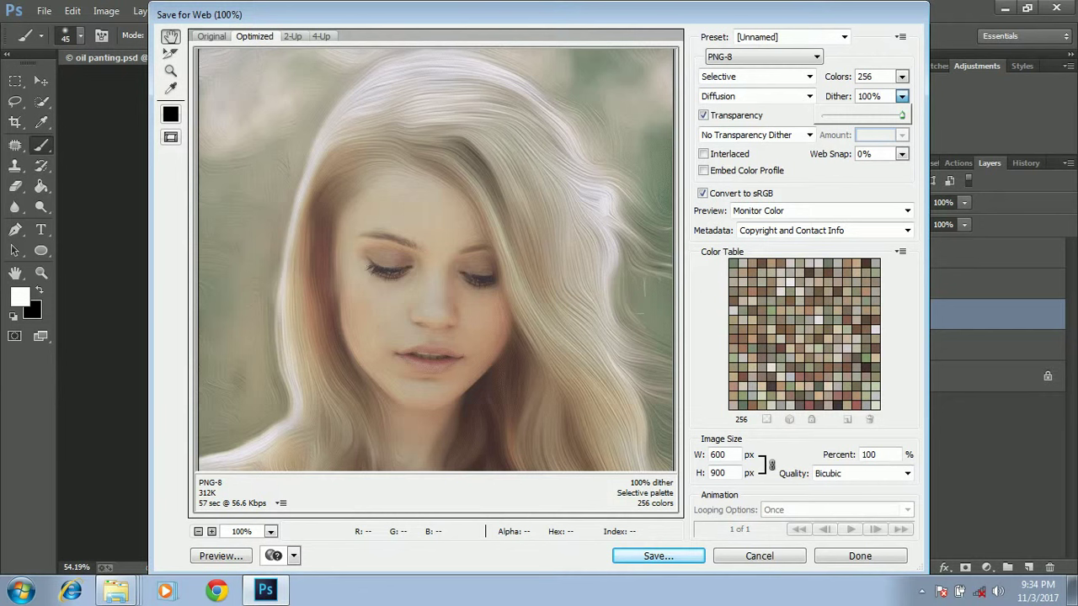
# Step: Save the optimized image to the Desktop as oil-panting, using the Images Only format and Default Settings
pyautogui.click(659, 556)
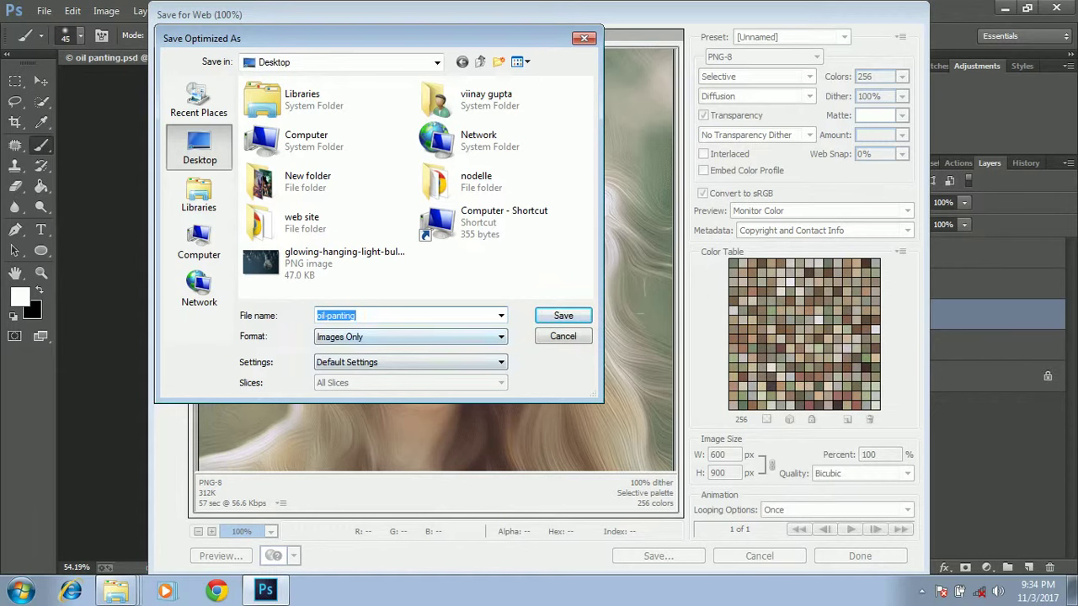
pyautogui.click(411, 337)
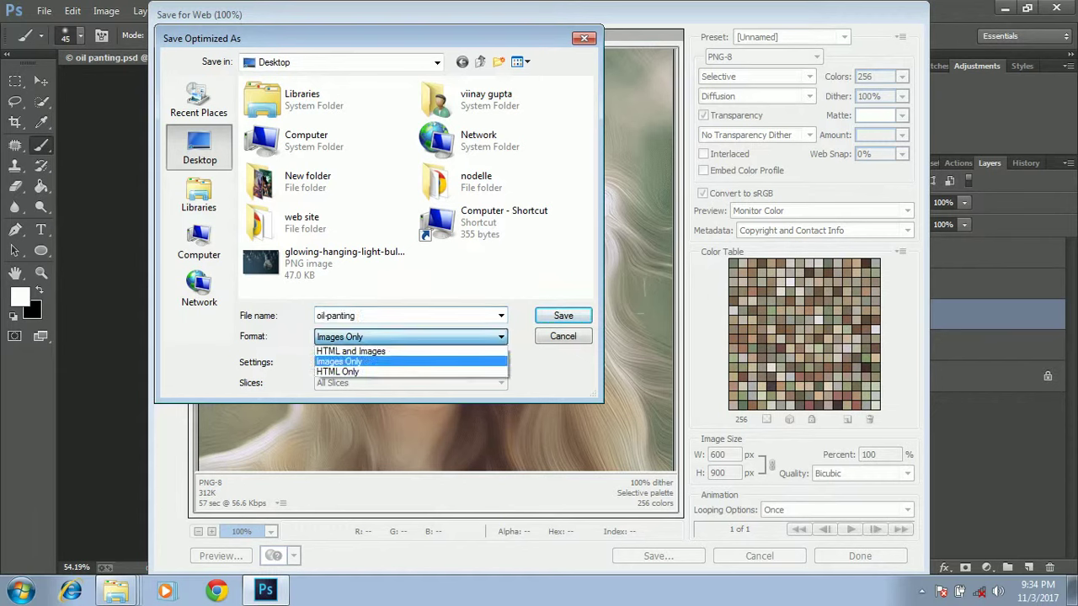
pyautogui.press('Return')
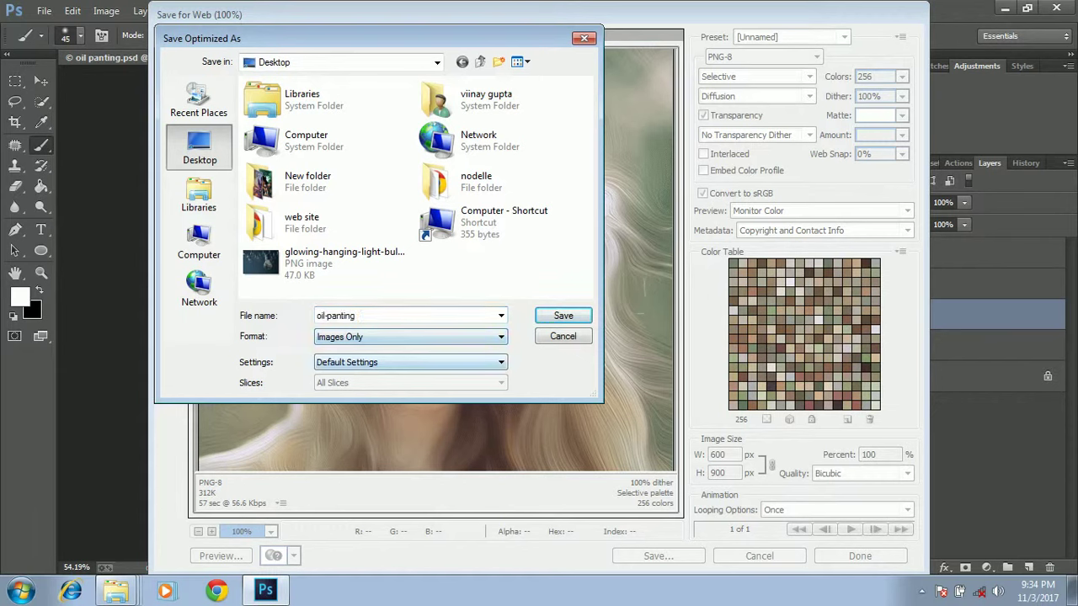
pyautogui.press('Tab')
pyautogui.hotkey('alt', 'Down')
pyautogui.press('Return')
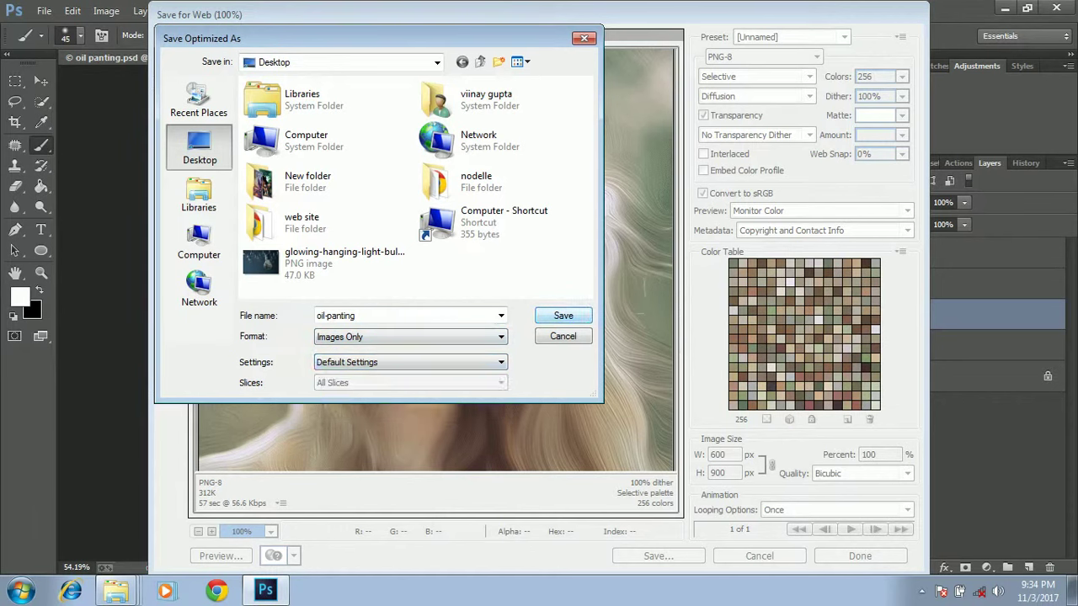
pyautogui.press('Return')
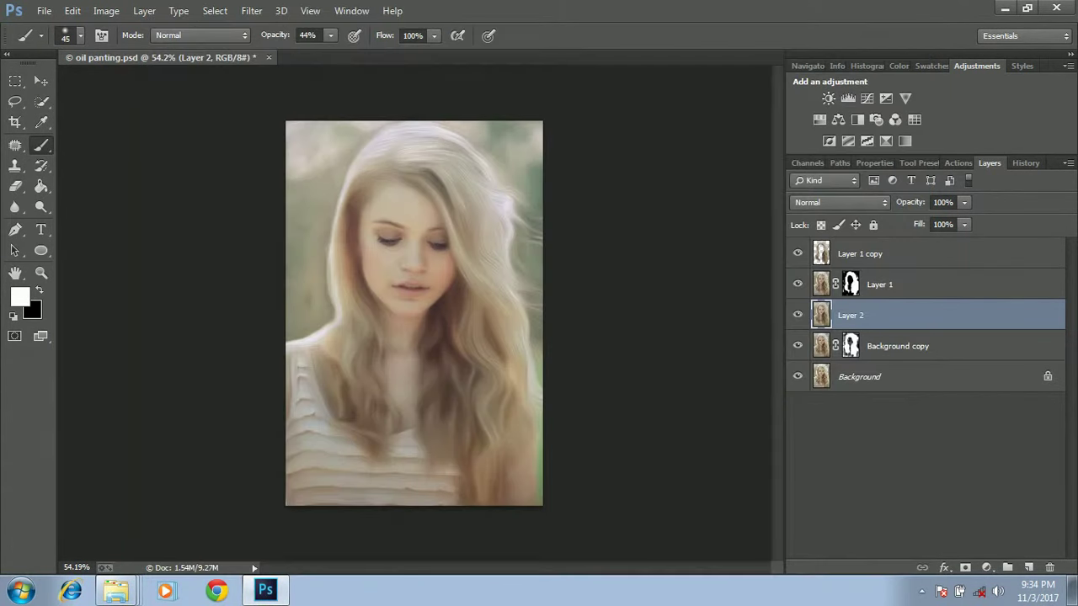
# Step: Switch to the desktop and open the exported oil-panting image in Windows Photo Viewer
pyautogui.click(1004, 8)
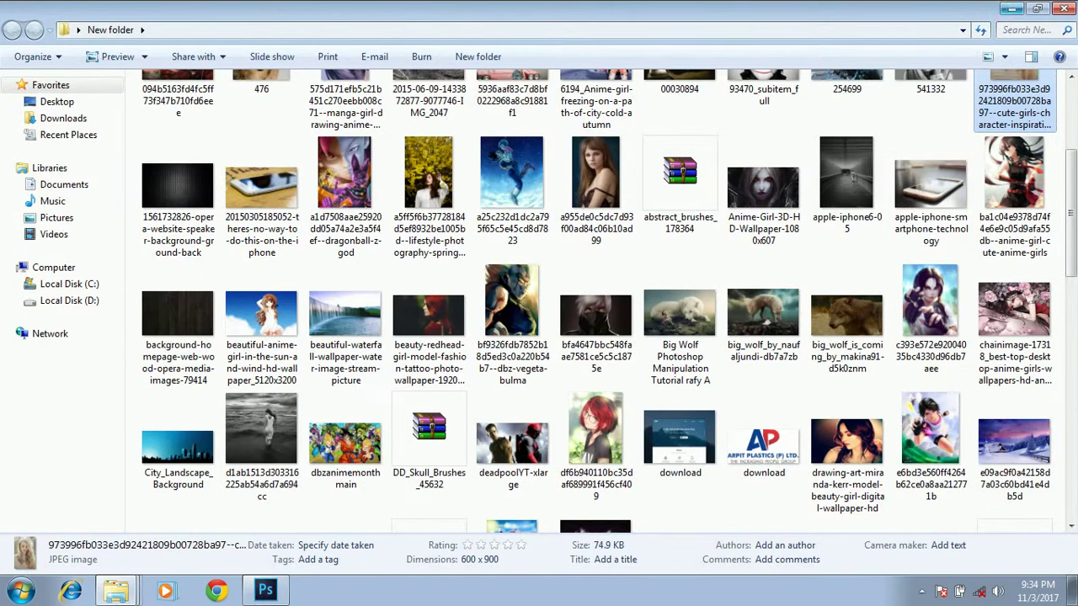
pyautogui.click(1010, 8)
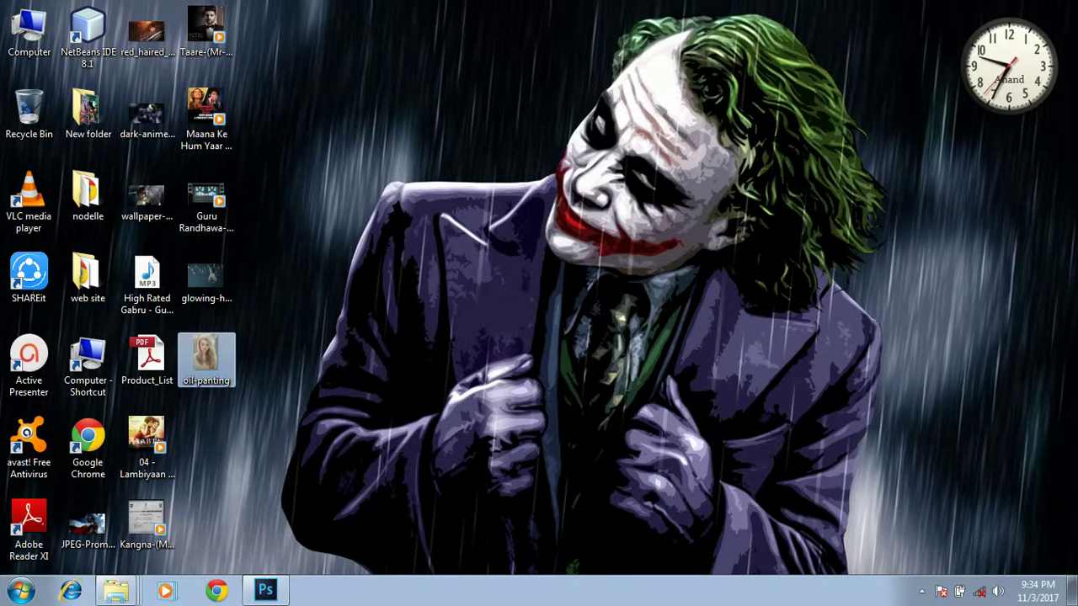
pyautogui.doubleClick(206, 361)
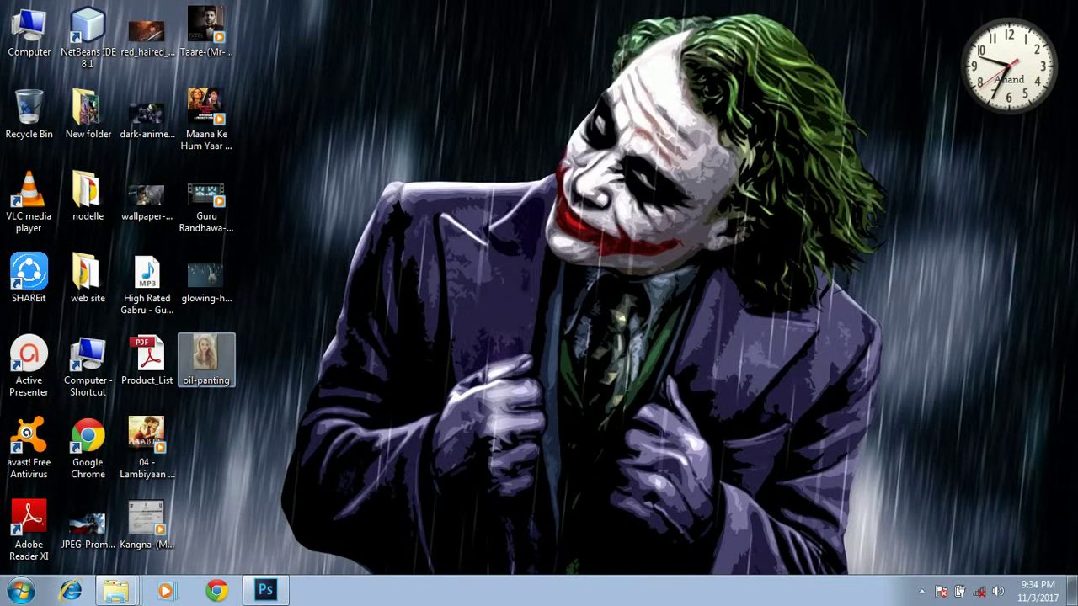
pyautogui.press('Return')
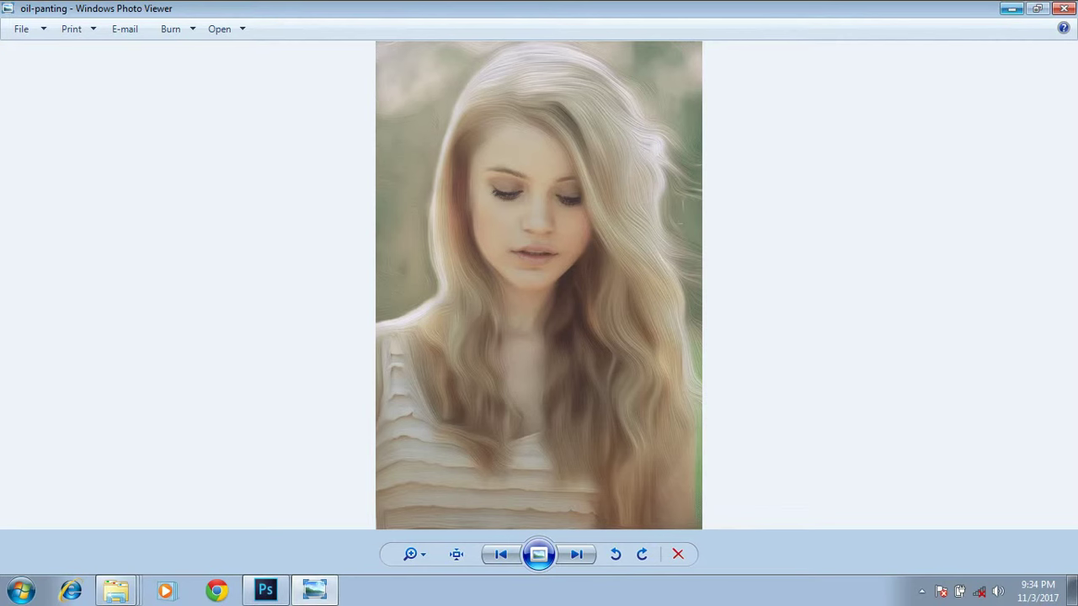
# Step: Open the original portrait photo from the desktop's New folder in a second Windows Photo Viewer window
pyautogui.click(1011, 9)
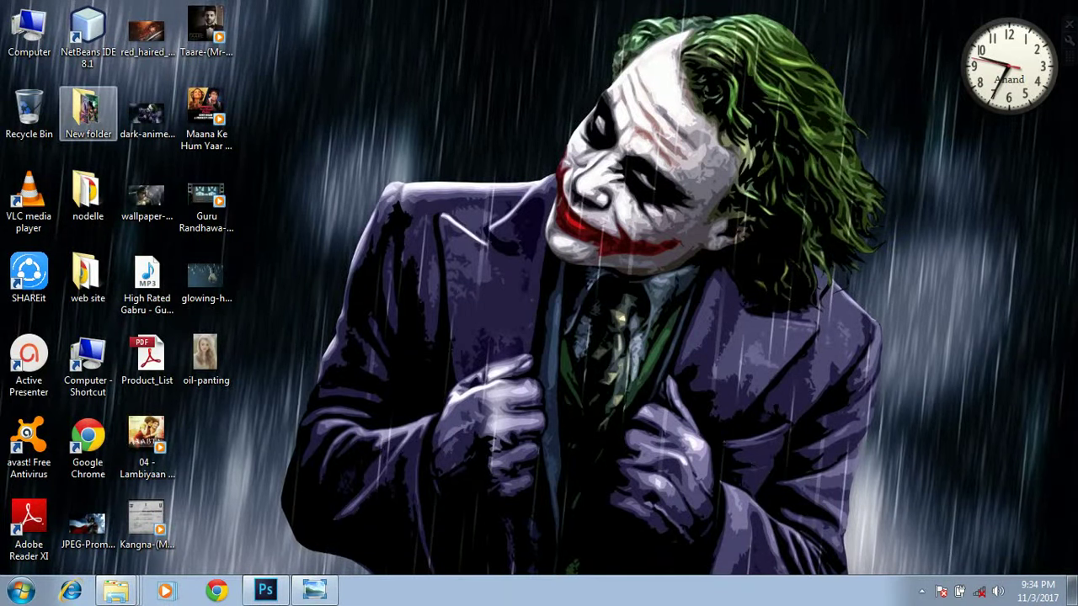
pyautogui.doubleClick(88, 109)
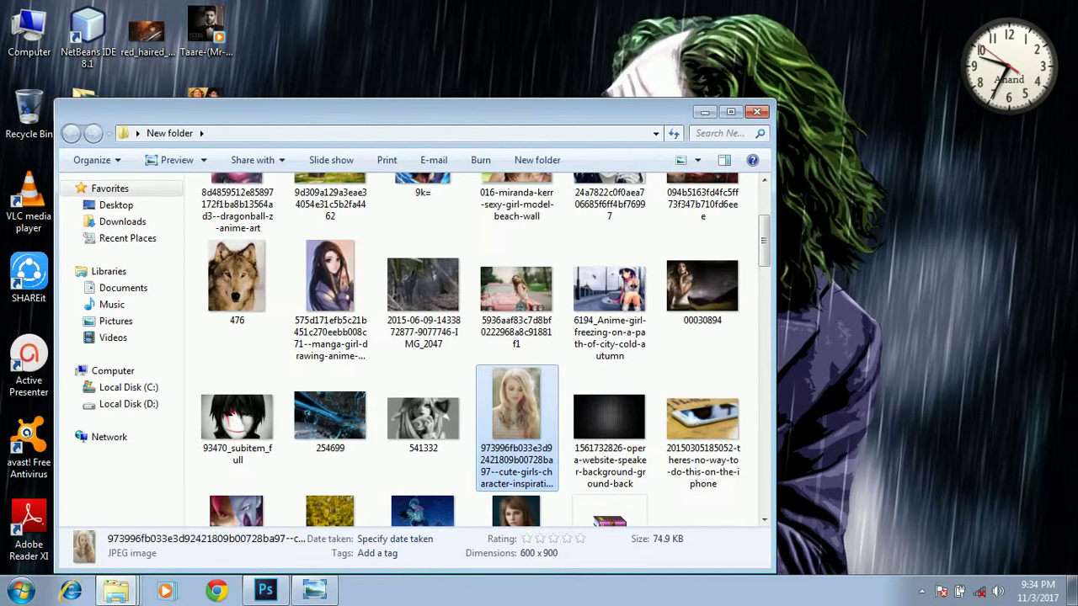
pyautogui.doubleClick(516, 404)
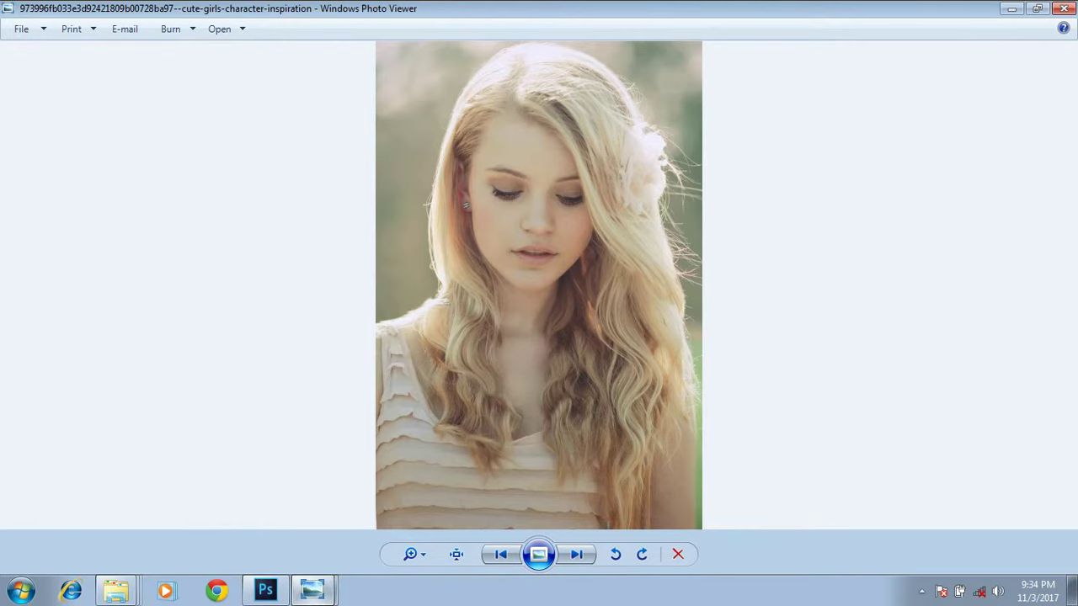
# Step: Compare the oil-panting image with the original portrait and restore both viewer windows to a smaller size
pyautogui.moveTo(312, 591)
pyautogui.click(209, 529)
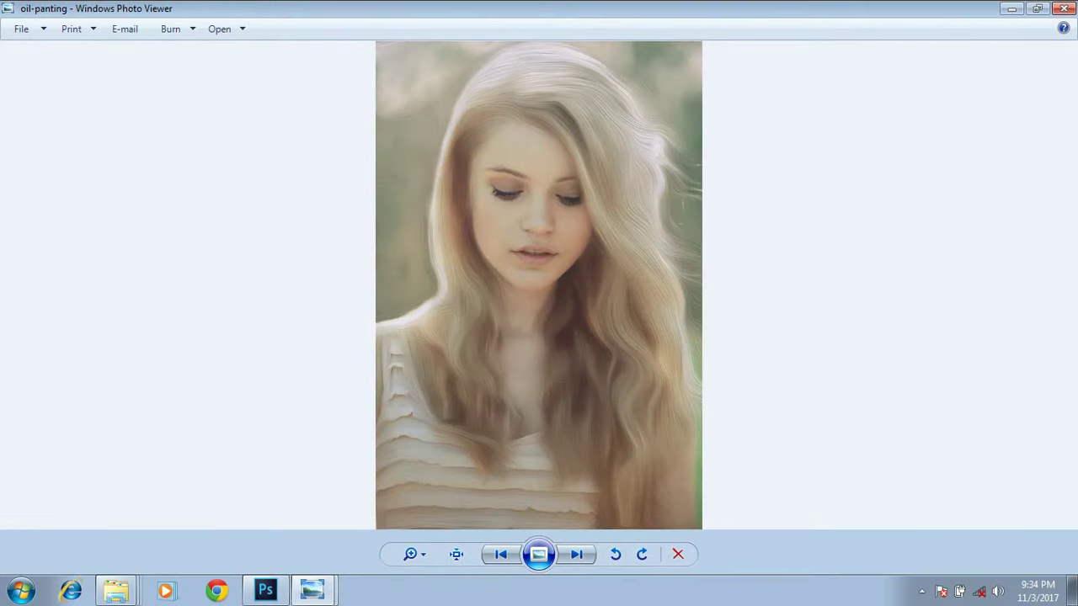
pyautogui.moveTo(312, 590)
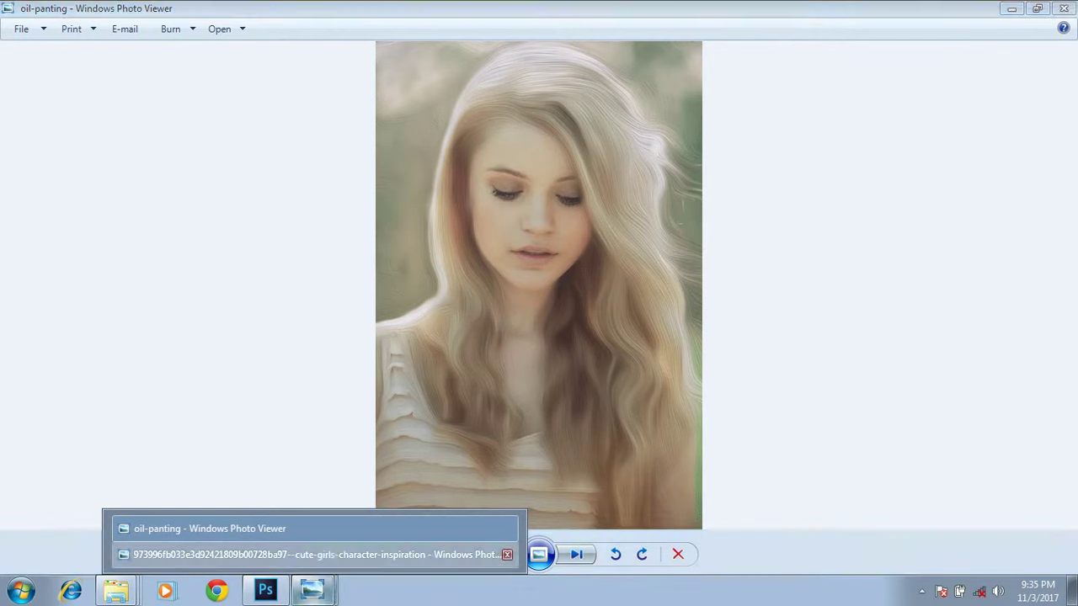
pyautogui.click(210, 554)
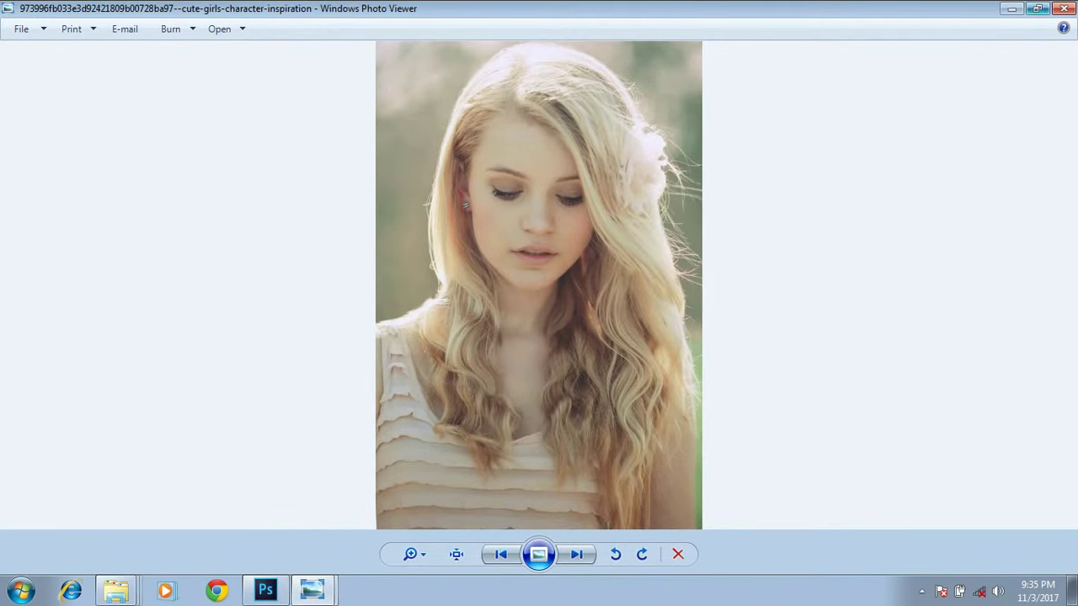
pyautogui.click(1038, 8)
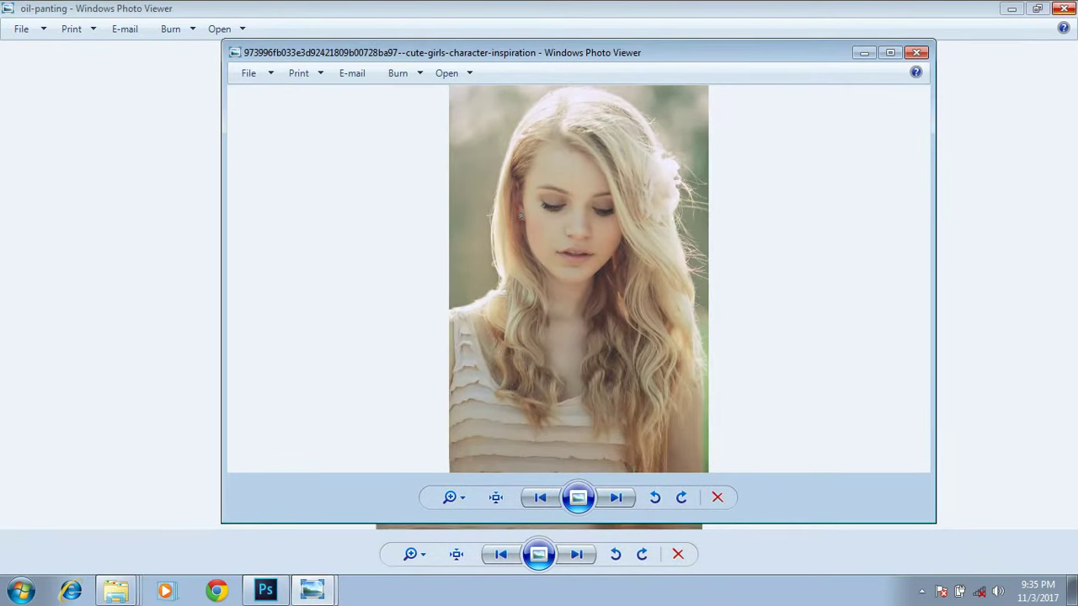
pyautogui.click(1037, 8)
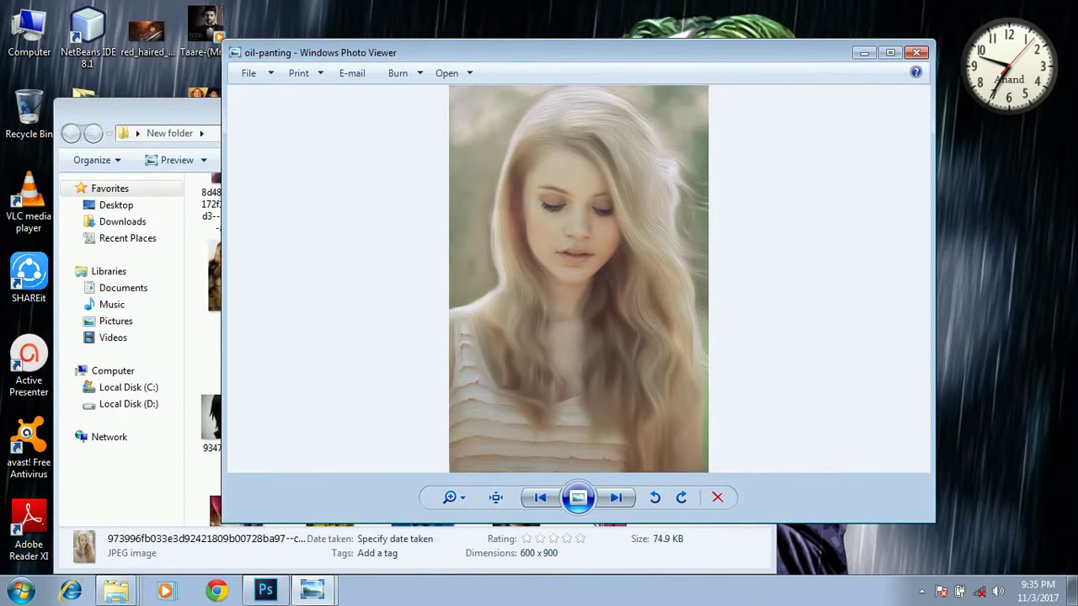
# Step: Shrink the oil-panting viewer window, compare it side by side with the original portrait, and maximize the oil-panting window
pyautogui.moveTo(590, 52); pyautogui.dragTo(705, 60)
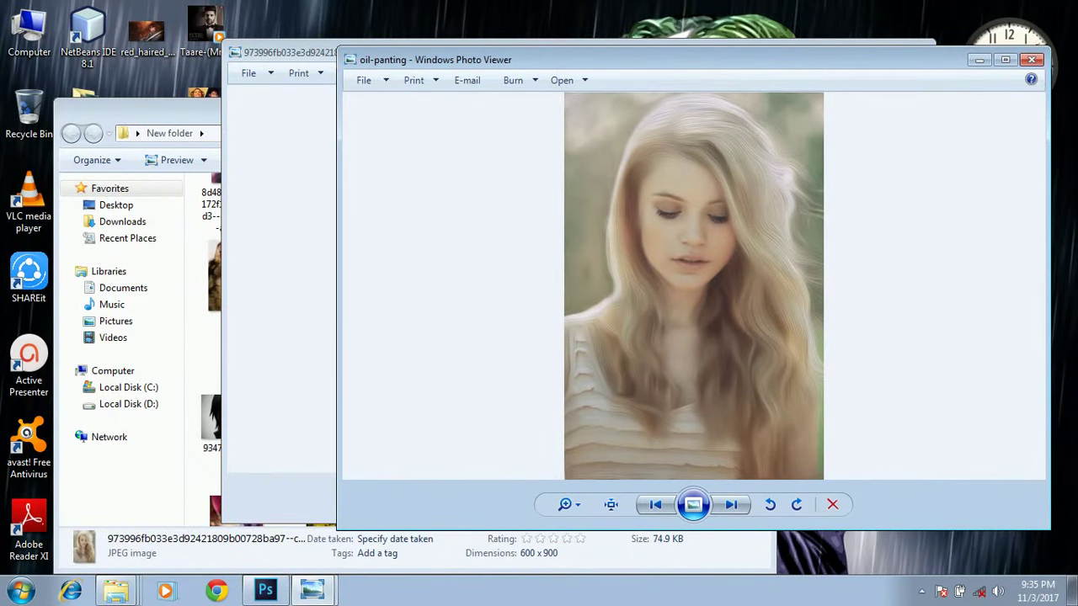
pyautogui.moveTo(278, 52); pyautogui.dragTo(2, 25)
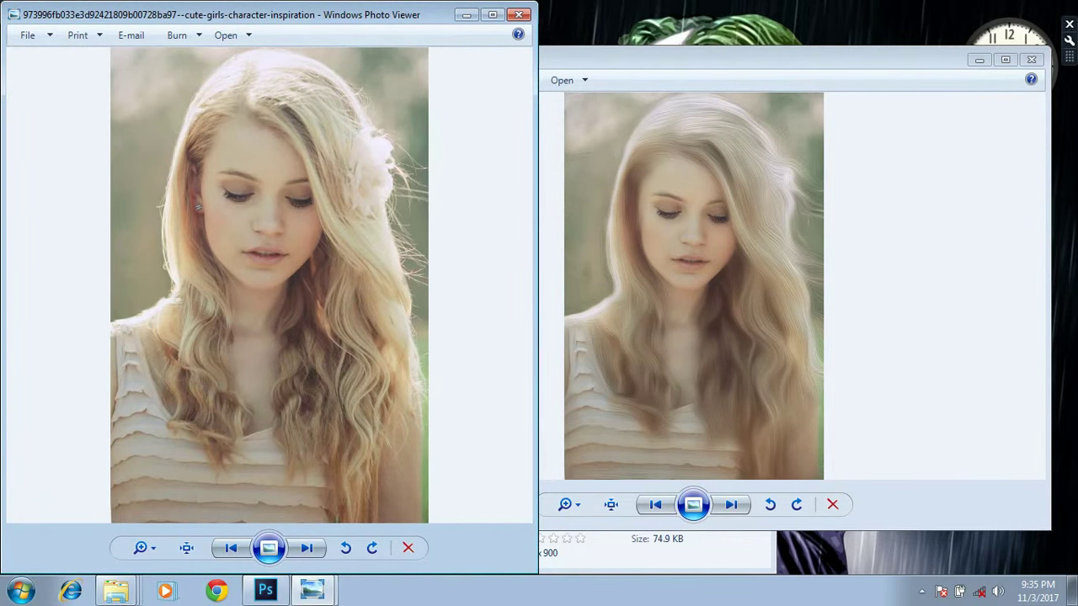
pyautogui.moveTo(1050, 48); pyautogui.dragTo(683, 125)
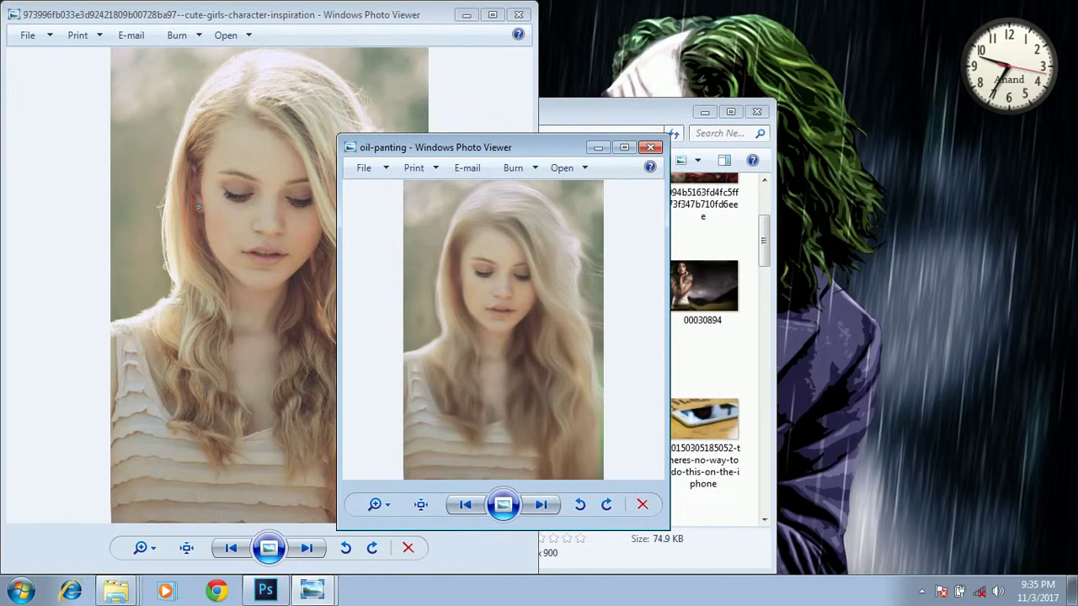
pyautogui.moveTo(539, 147); pyautogui.dragTo(754, 129)
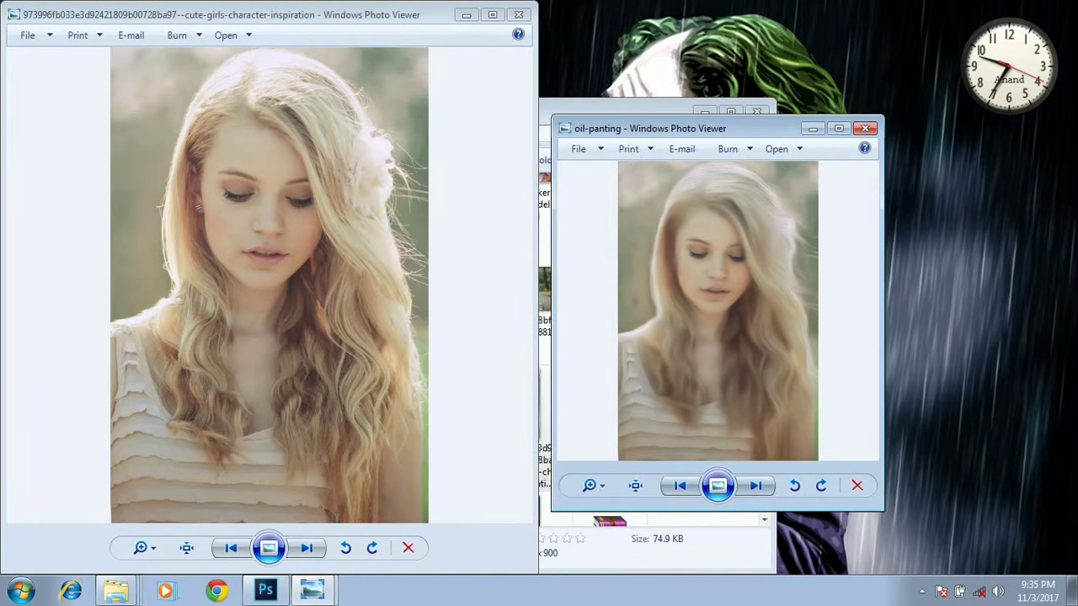
pyautogui.moveTo(371, 14); pyautogui.dragTo(361, 107)
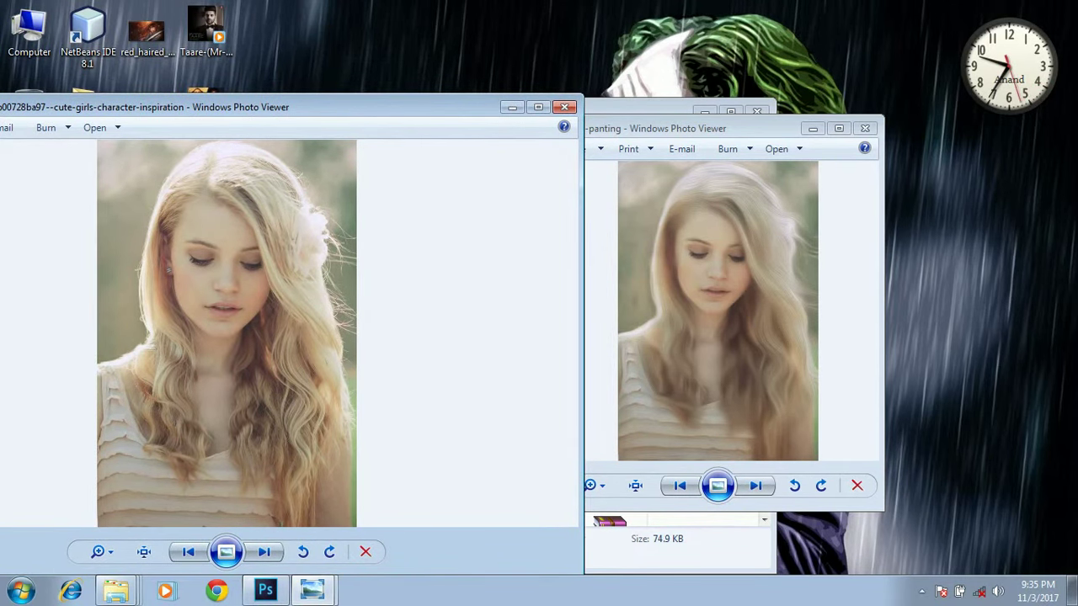
pyautogui.click(839, 128)
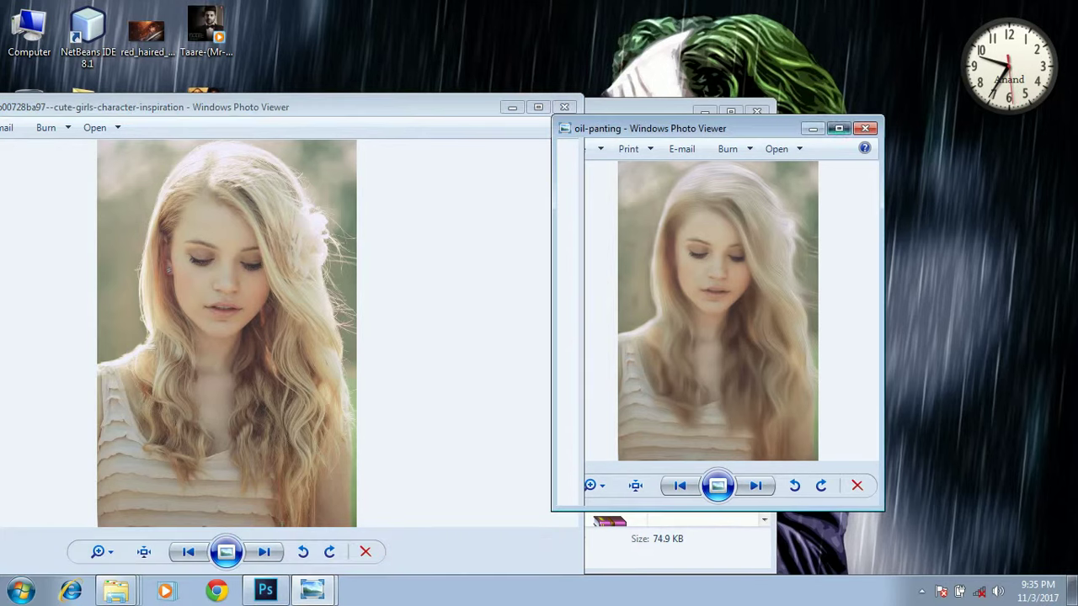